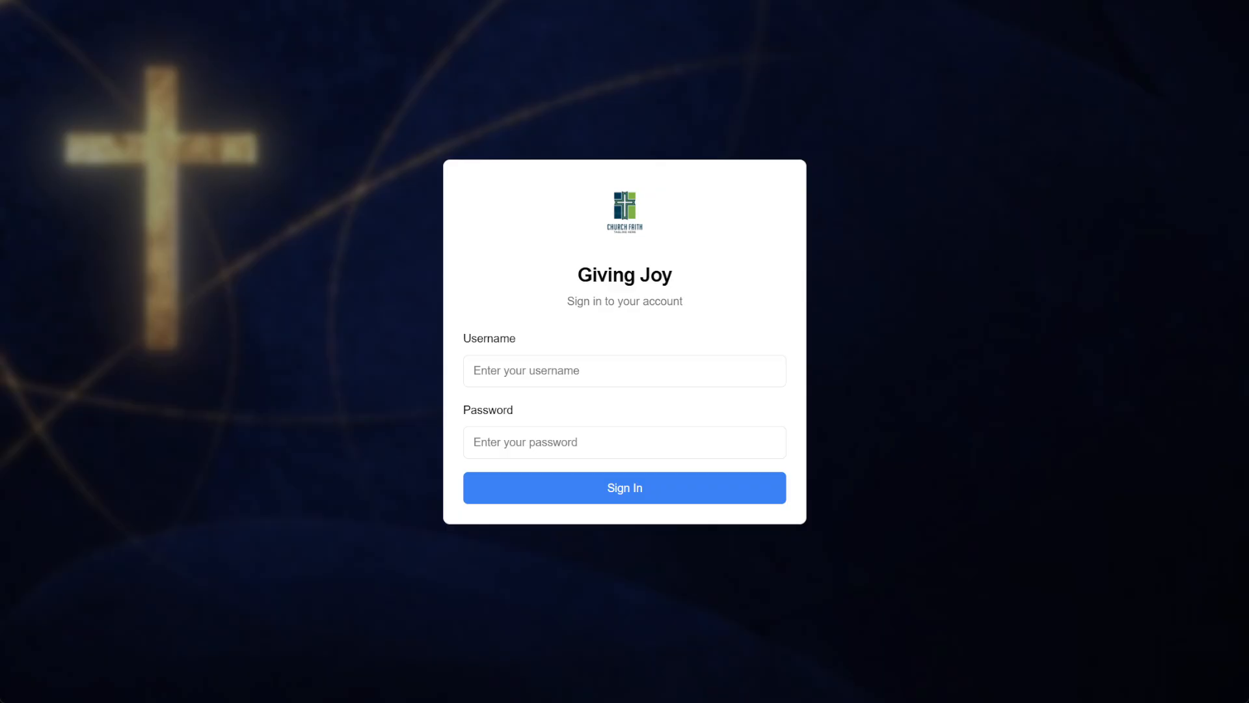
Sign in to Giving Joy with the admin account's username and password
{"action": "left_click", "coordinate": [535, 371]}
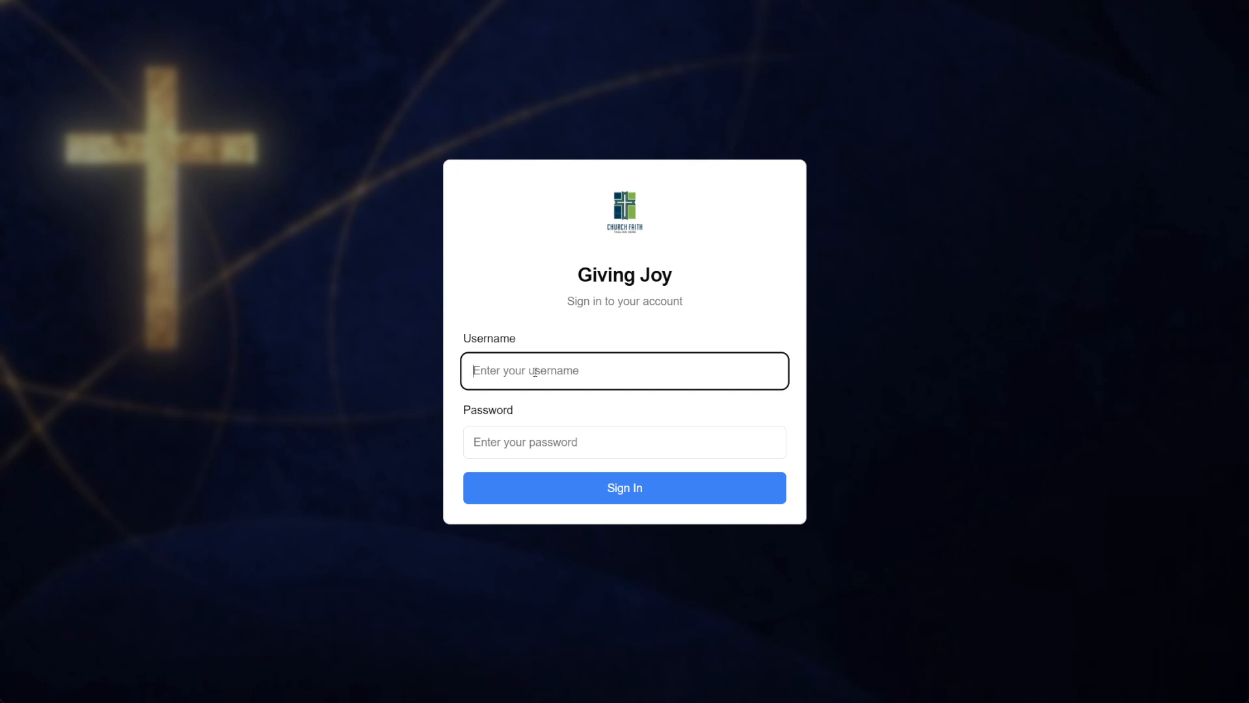
{"action": "type", "text": "claude"}
{"action": "key", "text": "Tab"}
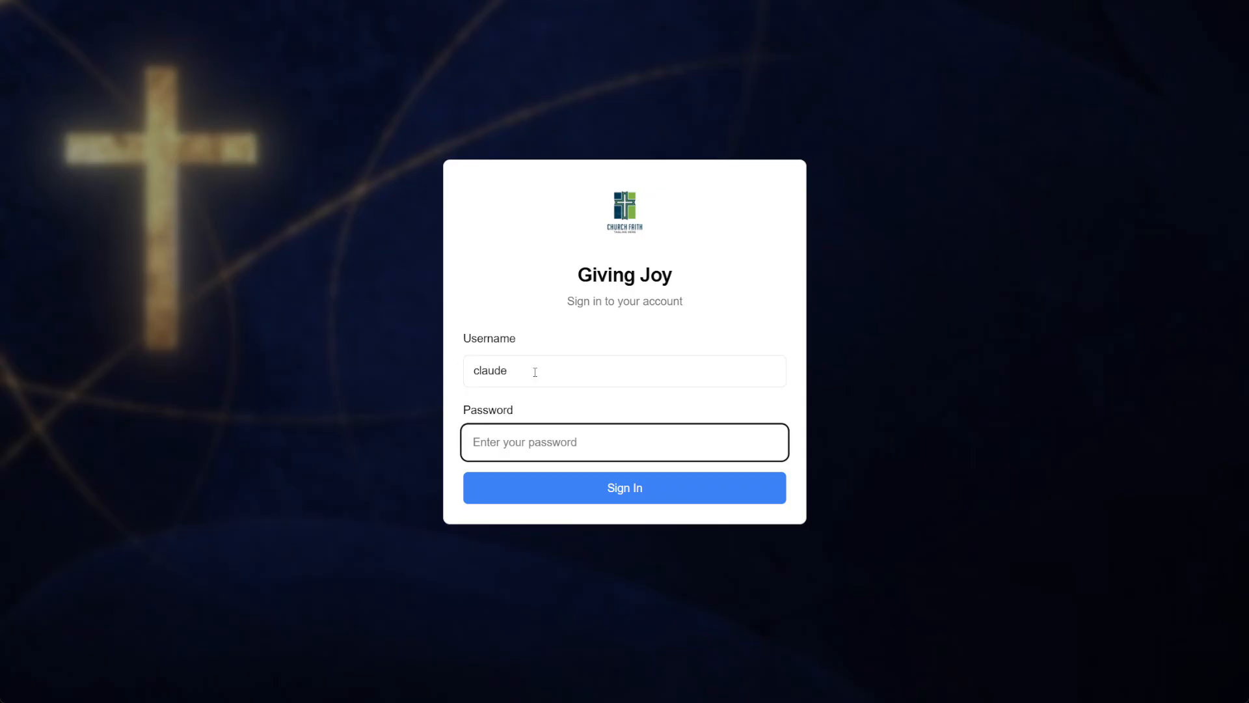
{"action": "type", "text": "••••••"}
{"action": "key", "text": "Return"}
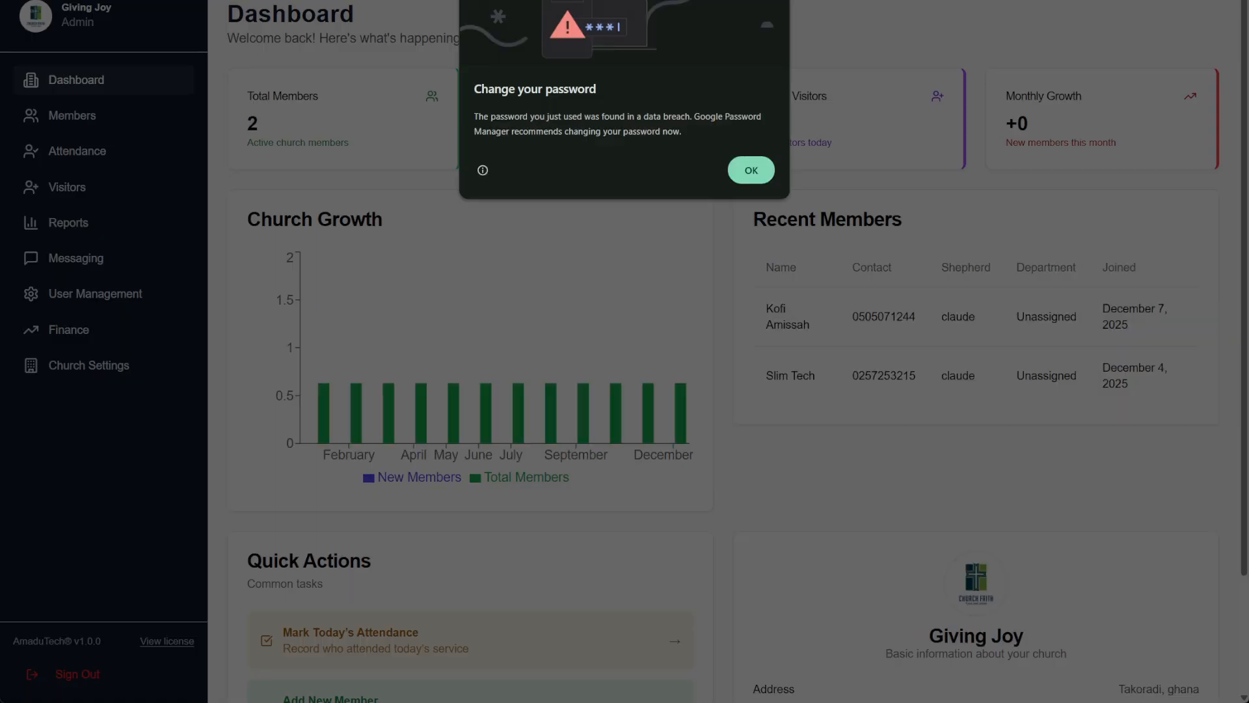
Dismiss the breached-password warning and scroll through the dashboard's growth chart and Giving Joy church details
{"action": "left_click", "coordinate": [744, 170]}
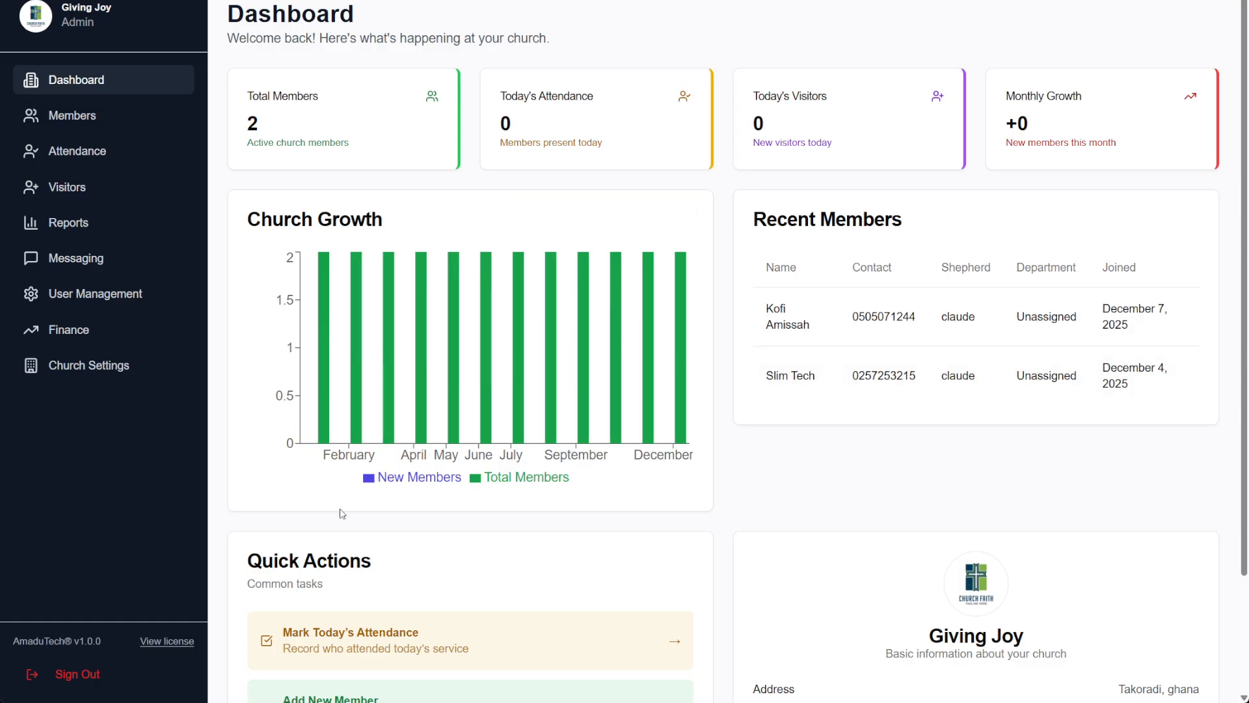
{"action": "scroll", "coordinate": [342, 513], "scroll_direction": "down", "scroll_amount": 2}
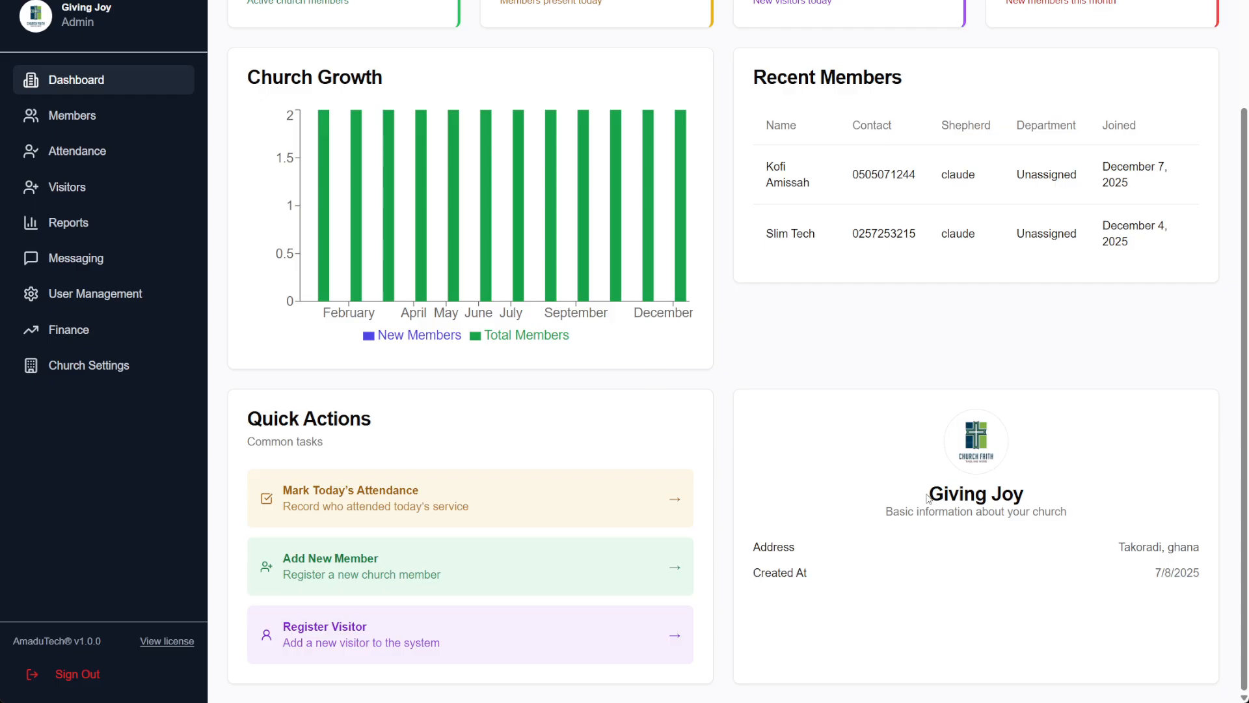
{"action": "left_click_drag", "start_coordinate": [926, 500], "coordinate": [1056, 498]}
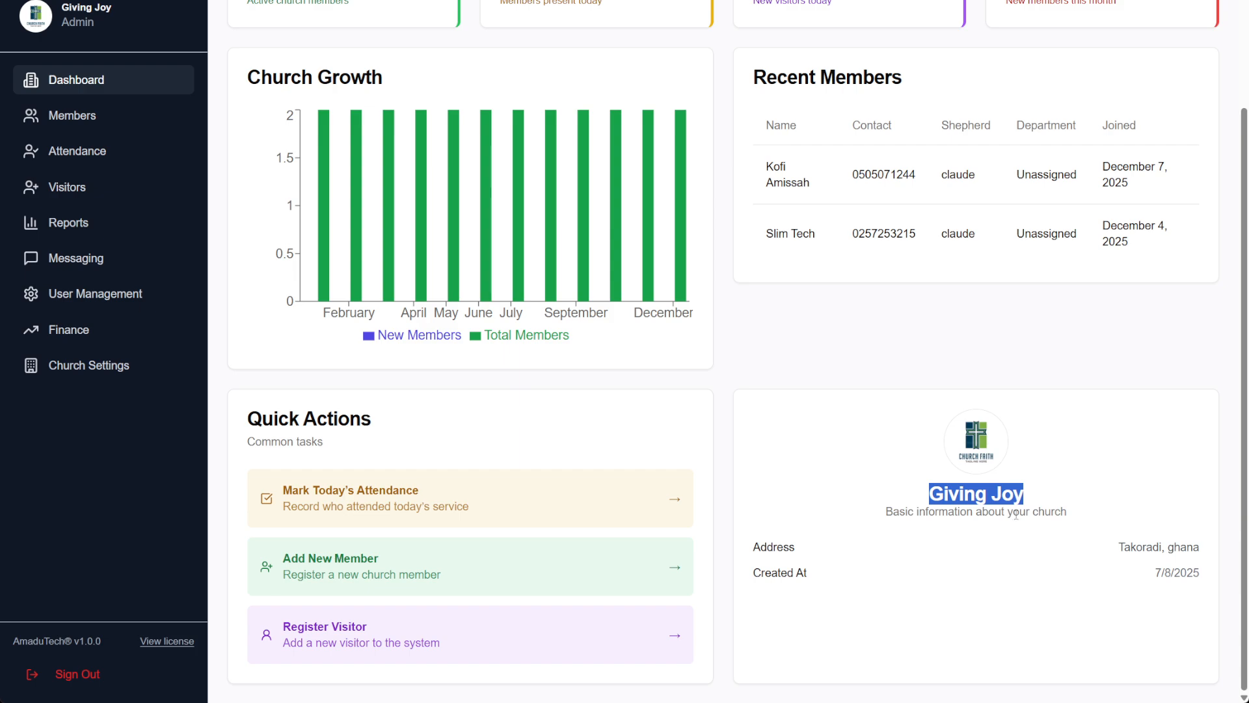
{"action": "left_click_drag", "start_coordinate": [884, 512], "coordinate": [1090, 516]}
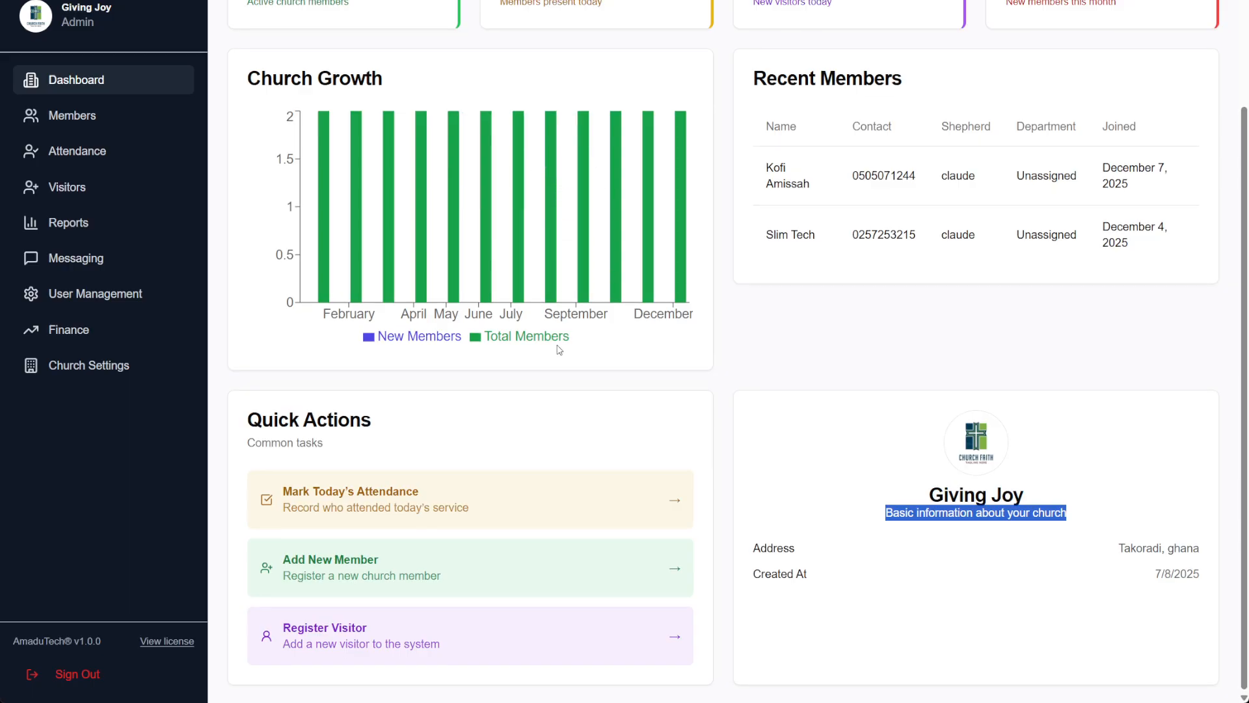
{"action": "scroll", "coordinate": [560, 350], "scroll_direction": "up", "scroll_amount": 2}
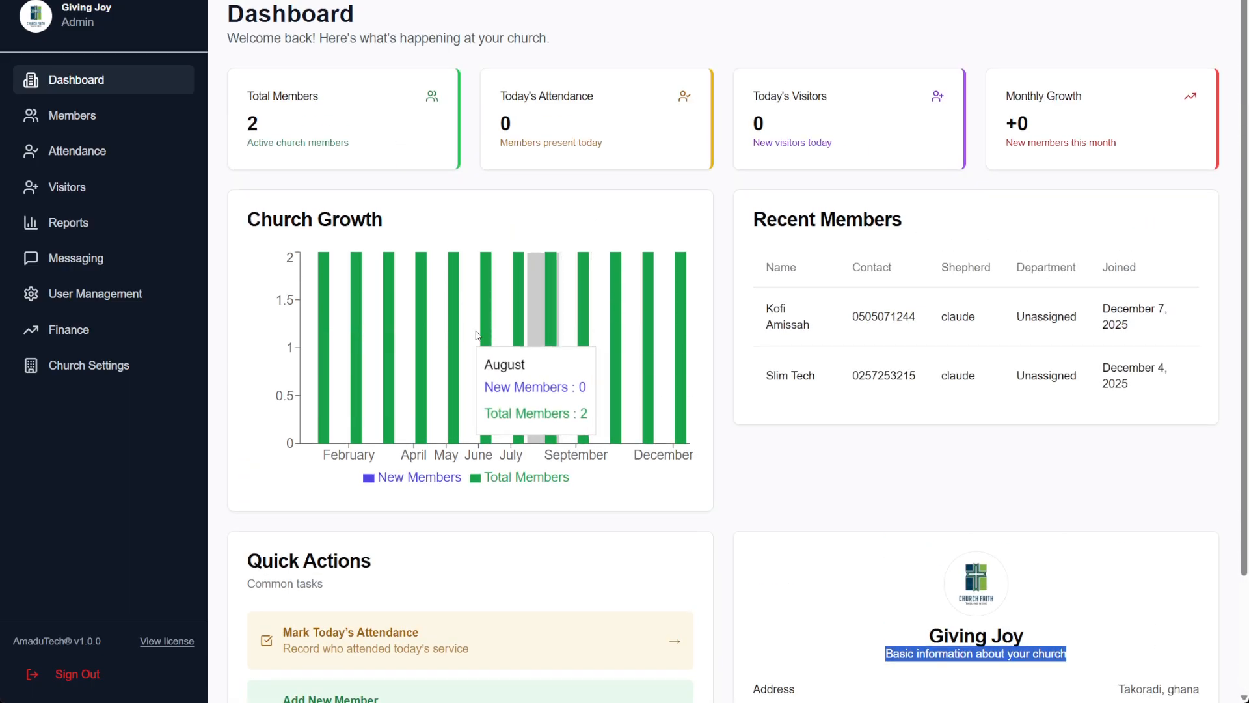
Open Members, download the CSV import template, and close the import form without importing
{"action": "left_click", "coordinate": [90, 123]}
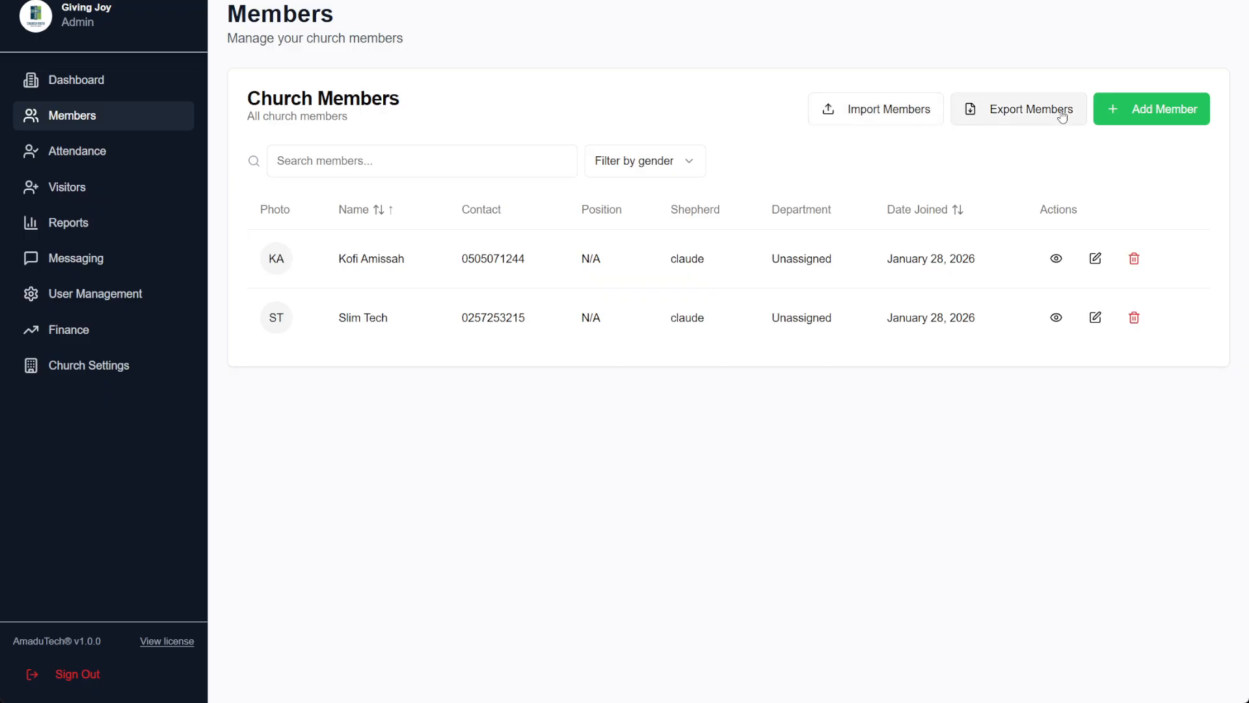
{"action": "left_click", "coordinate": [878, 113]}
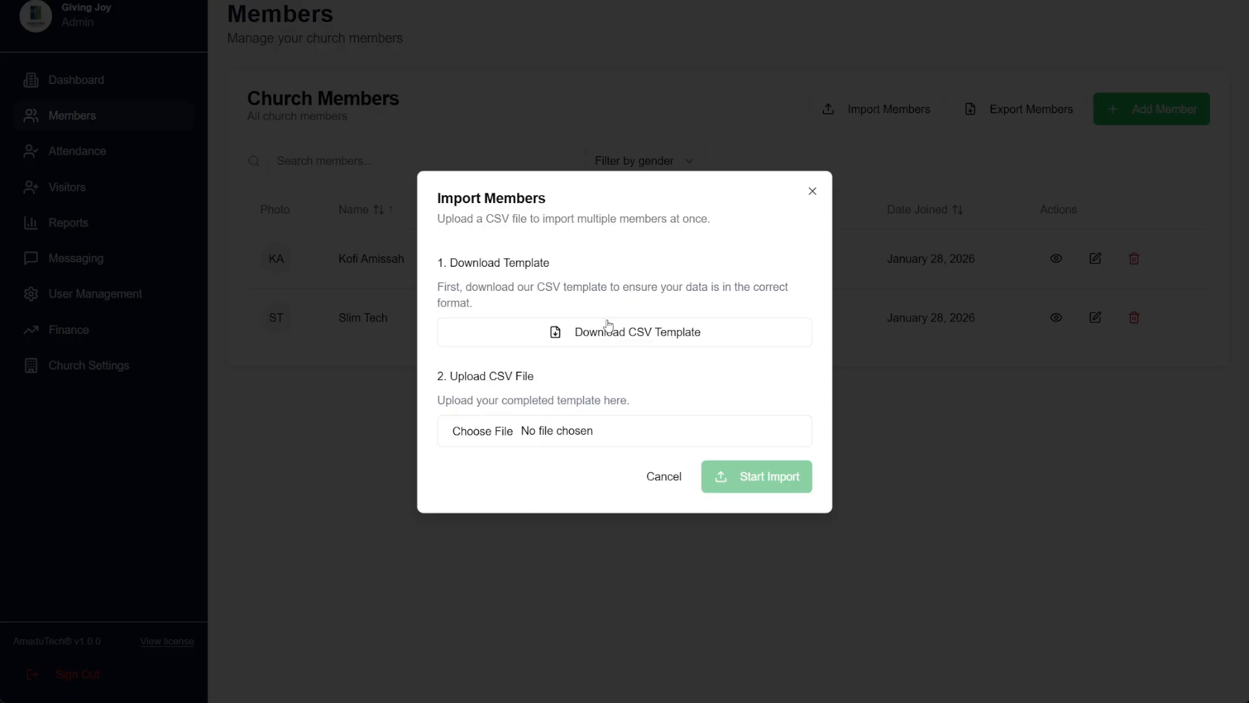
{"action": "left_click", "coordinate": [682, 338]}
{"action": "left_click", "coordinate": [650, 480]}
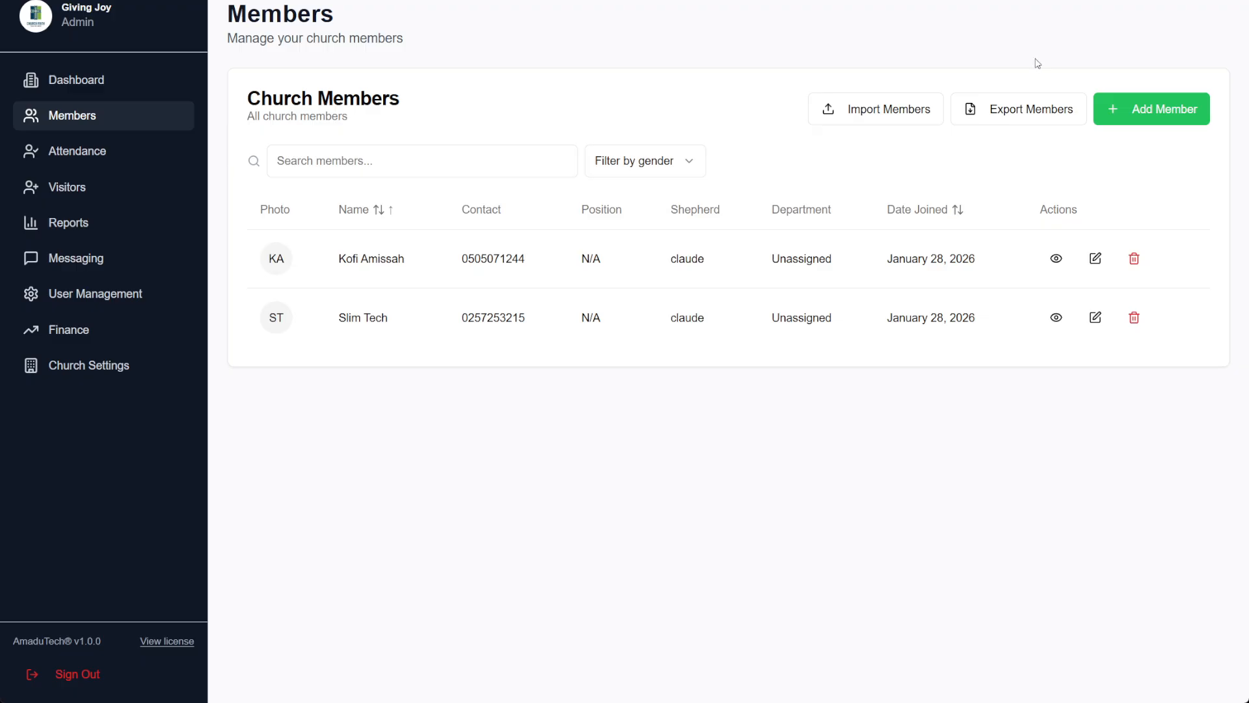
Start a new member and enter the member's name and contact phone number
{"action": "left_click", "coordinate": [1173, 124]}
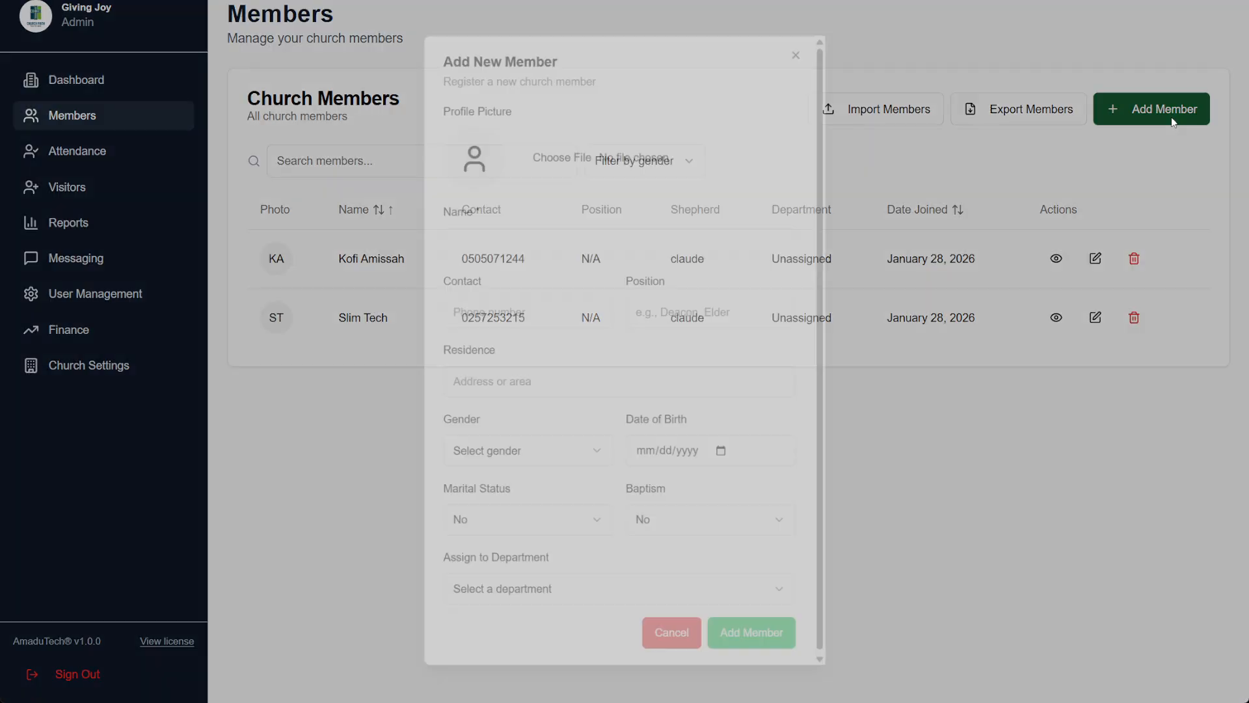
{"action": "left_click", "coordinate": [491, 224]}
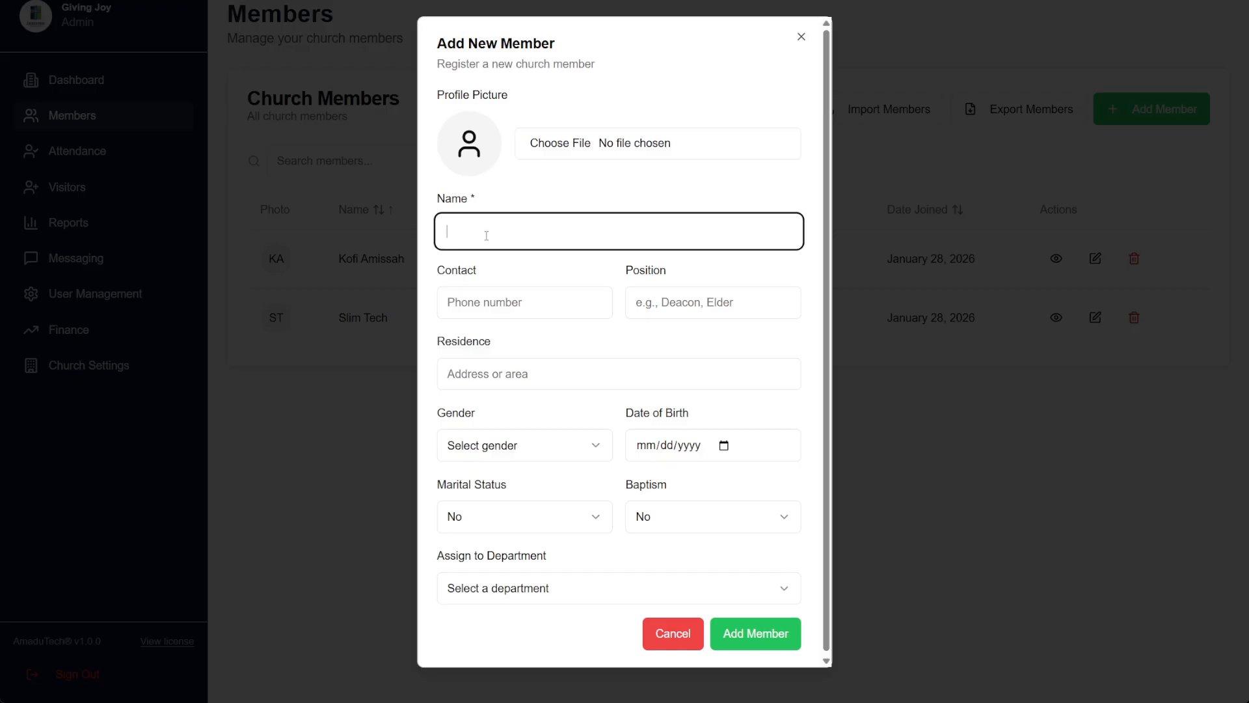
{"action": "type", "text": "Samuel"}
{"action": "left_click", "coordinate": [530, 304]}
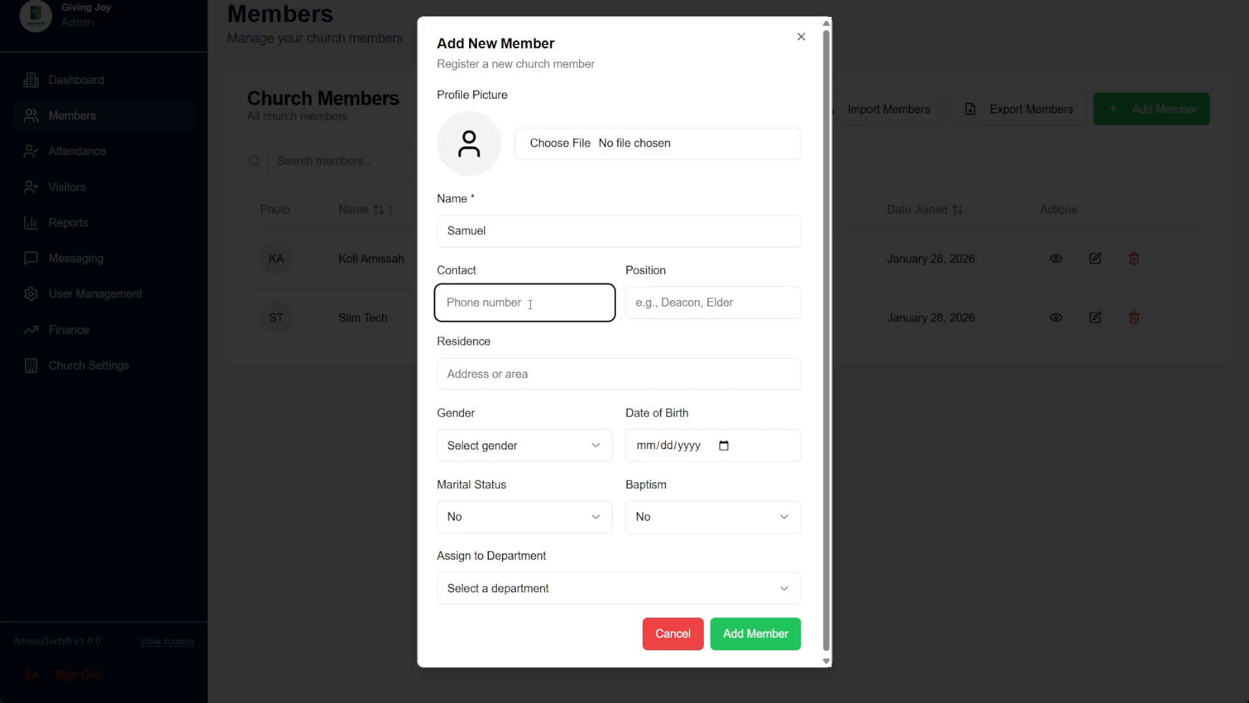
Set the member's position to Elder and residence to Accra Branch
{"action": "left_click", "coordinate": [721, 313]}
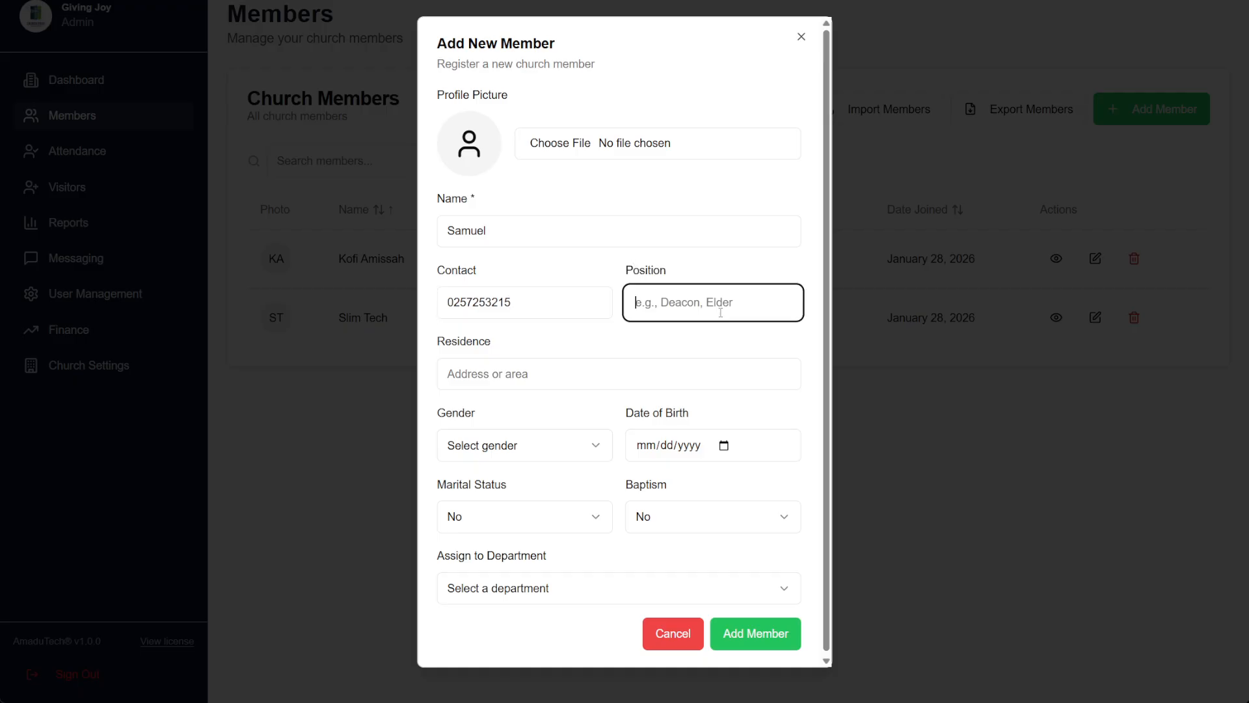
{"action": "type", "text": "Elder"}
{"action": "key", "text": "Tab"}
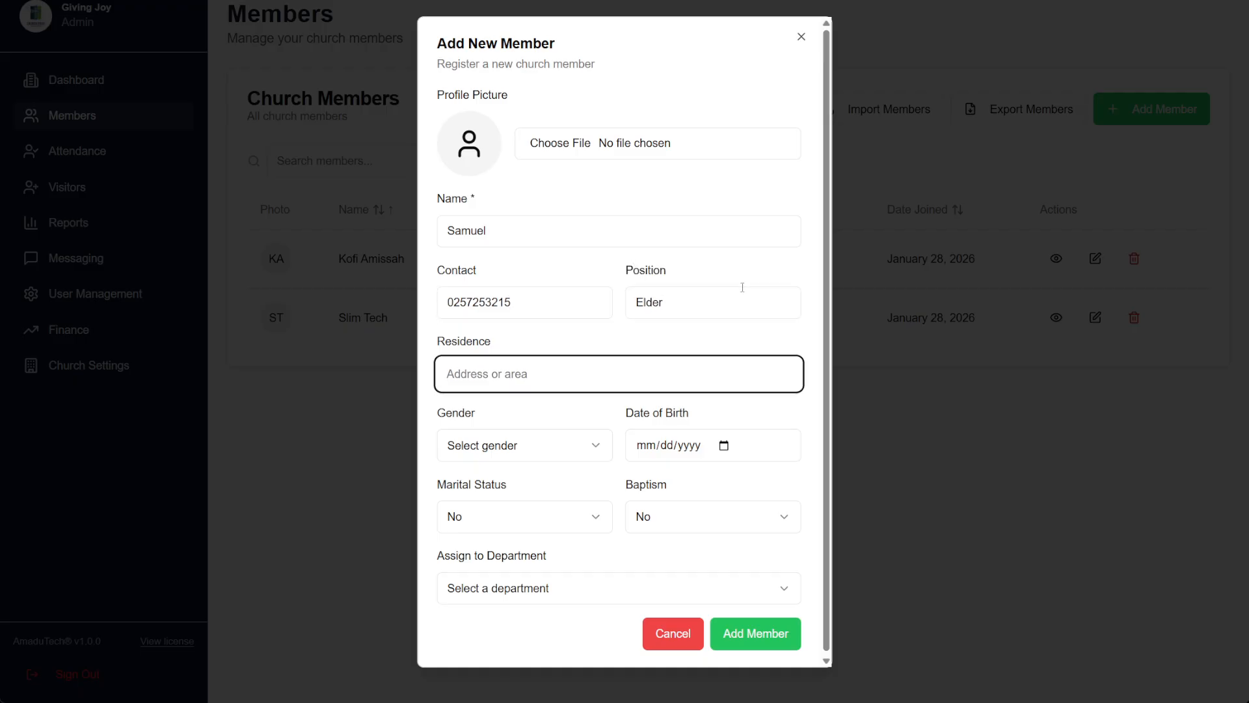
{"action": "type", "text": "Accra Brandh"}
Choose Male gender and set the date of birth to 02/14/2000
{"action": "left_click", "coordinate": [528, 452]}
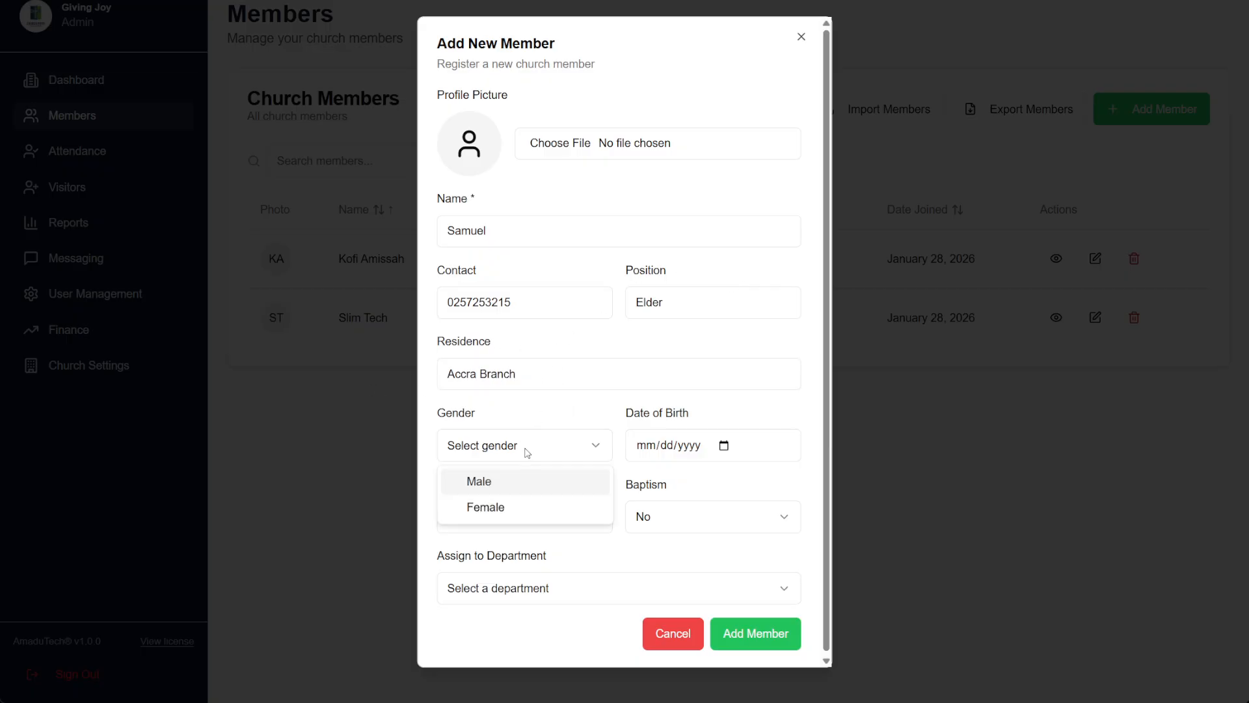
{"action": "left_click", "coordinate": [539, 484]}
{"action": "left_click", "coordinate": [651, 451]}
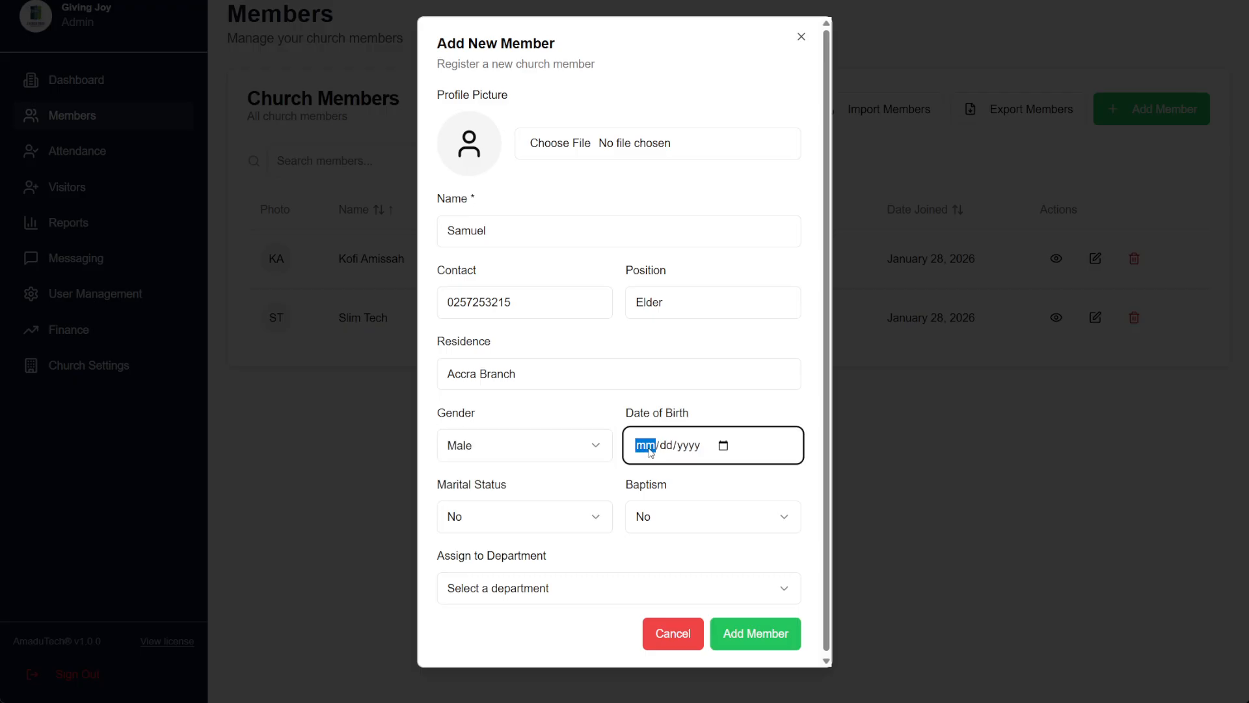
{"action": "left_click", "coordinate": [722, 446]}
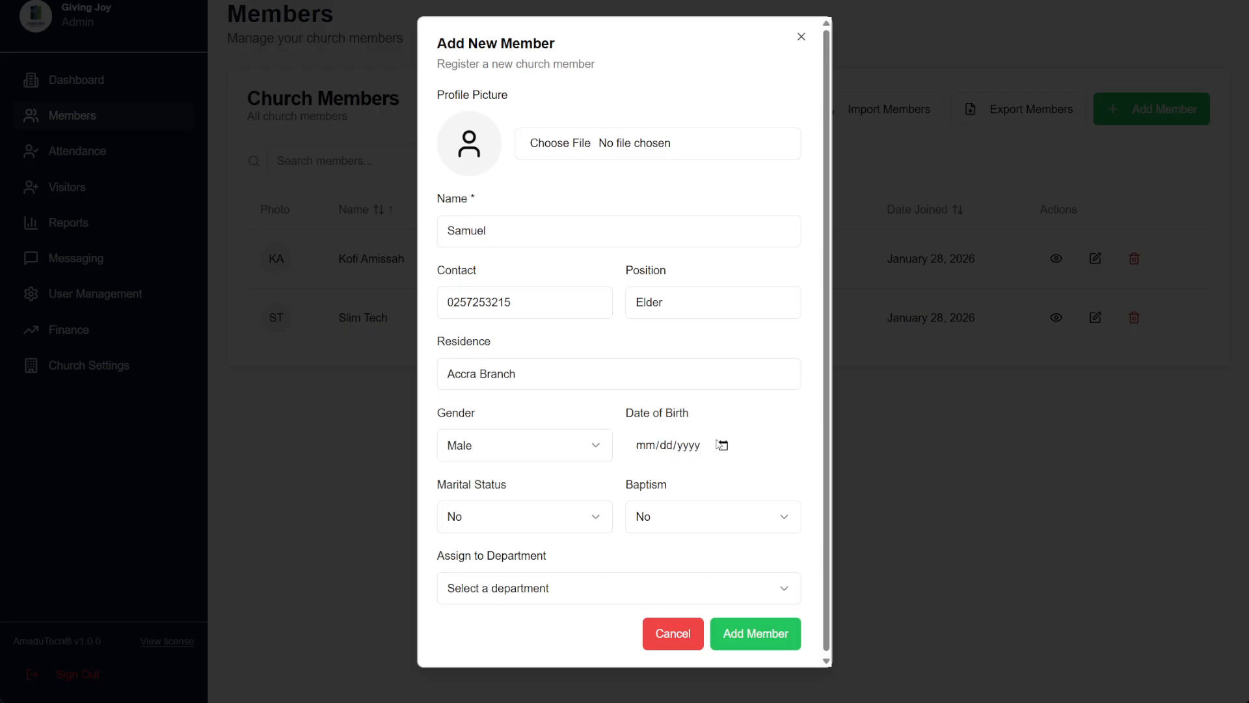
{"action": "left_click", "coordinate": [758, 480]}
{"action": "left_click", "coordinate": [757, 480]}
{"action": "left_click", "coordinate": [757, 479]}
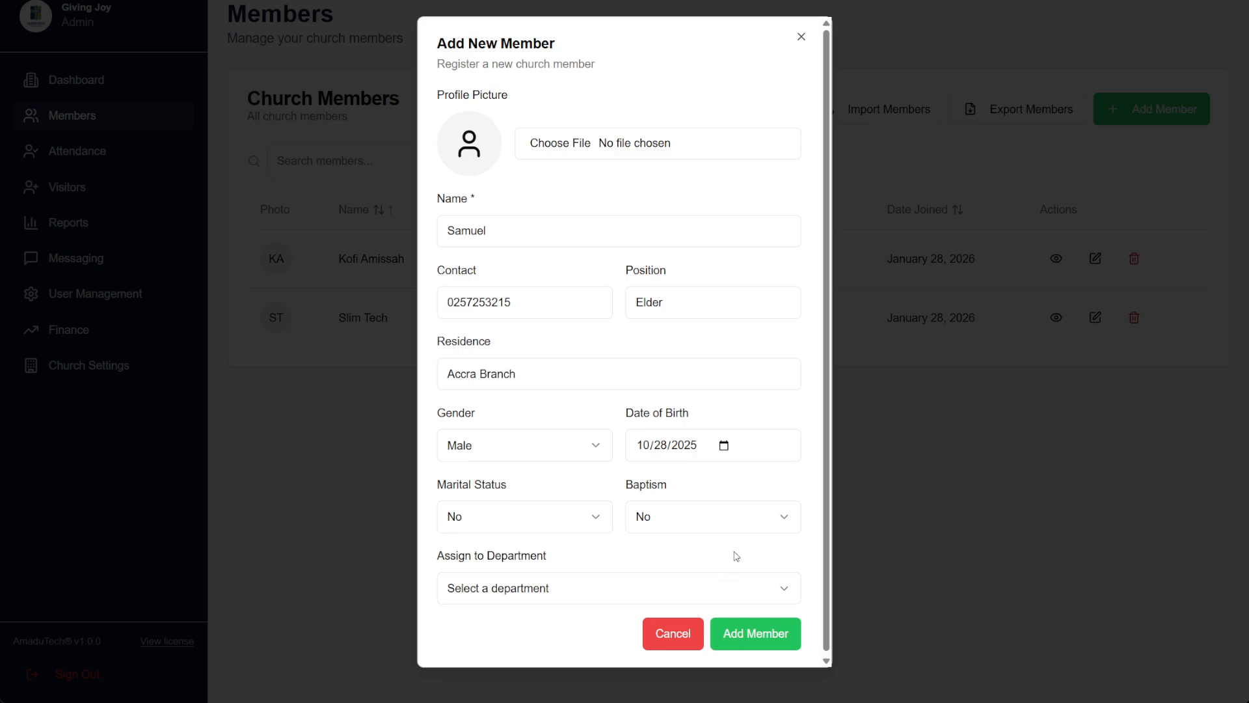
{"action": "left_click", "coordinate": [687, 540]}
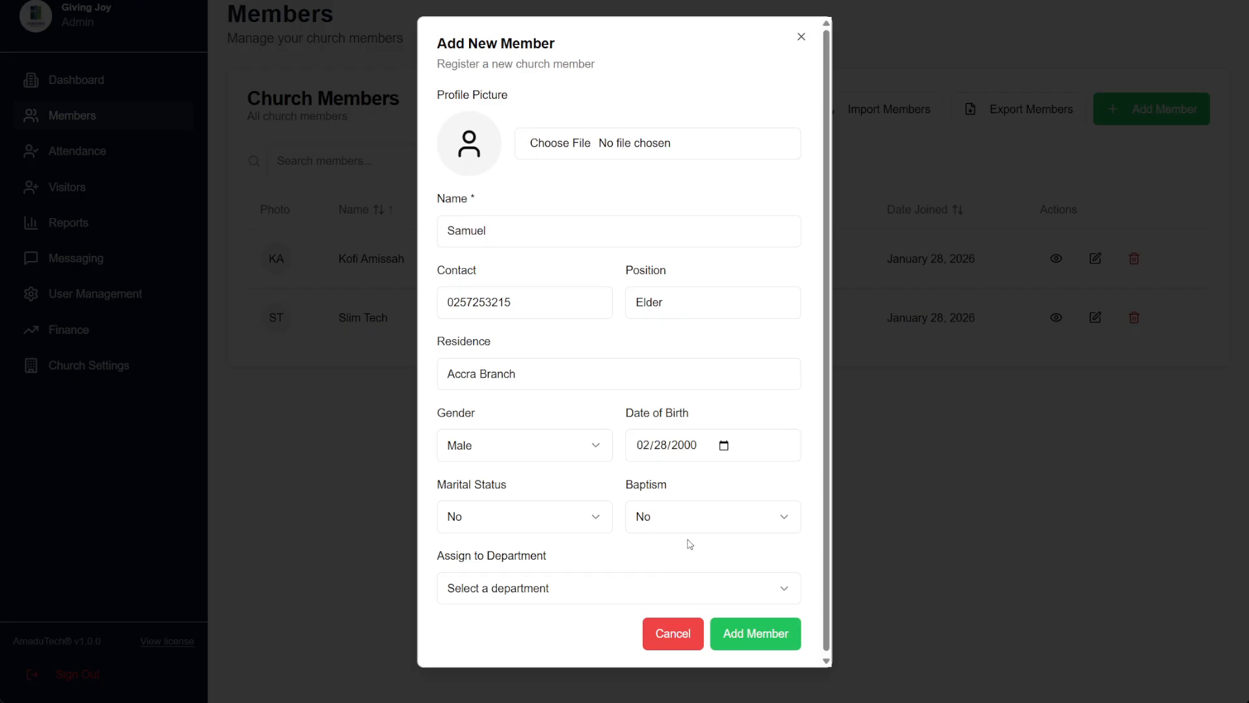
{"action": "left_click", "coordinate": [672, 586]}
Keep marital status No, mark baptism Yes, and bring up the department list
{"action": "left_click", "coordinate": [550, 528]}
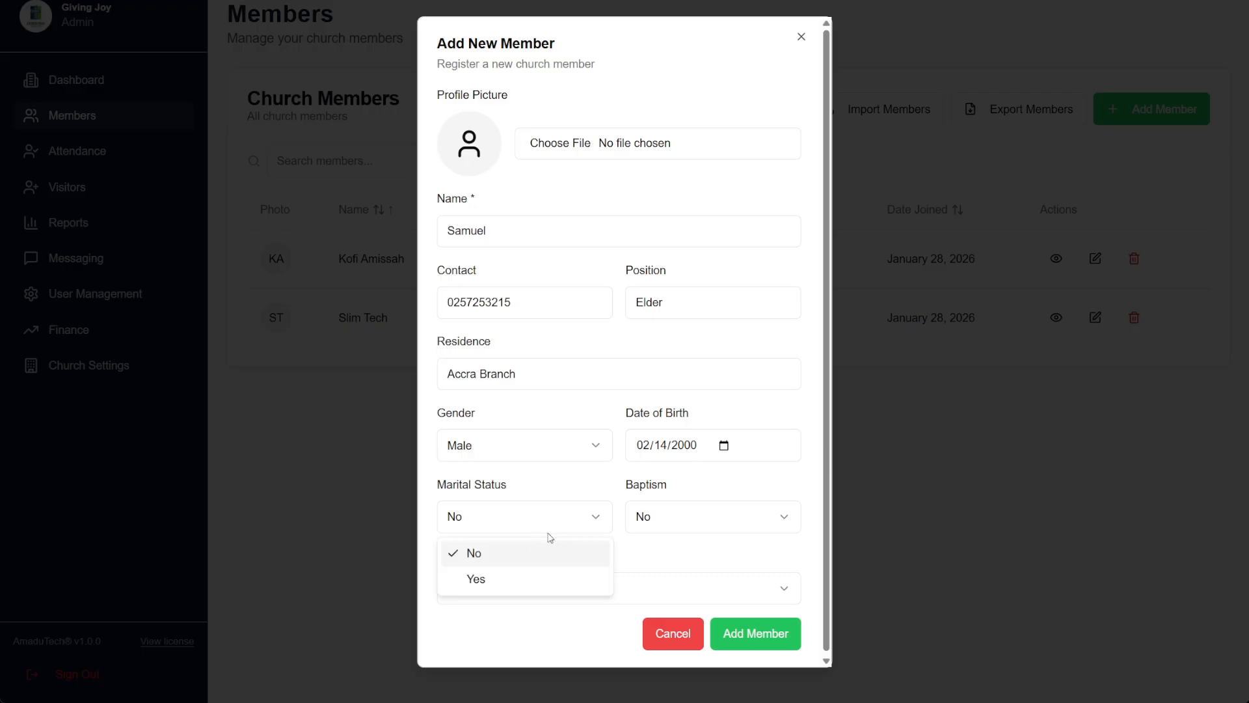
{"action": "left_click", "coordinate": [514, 555]}
{"action": "left_click", "coordinate": [638, 530]}
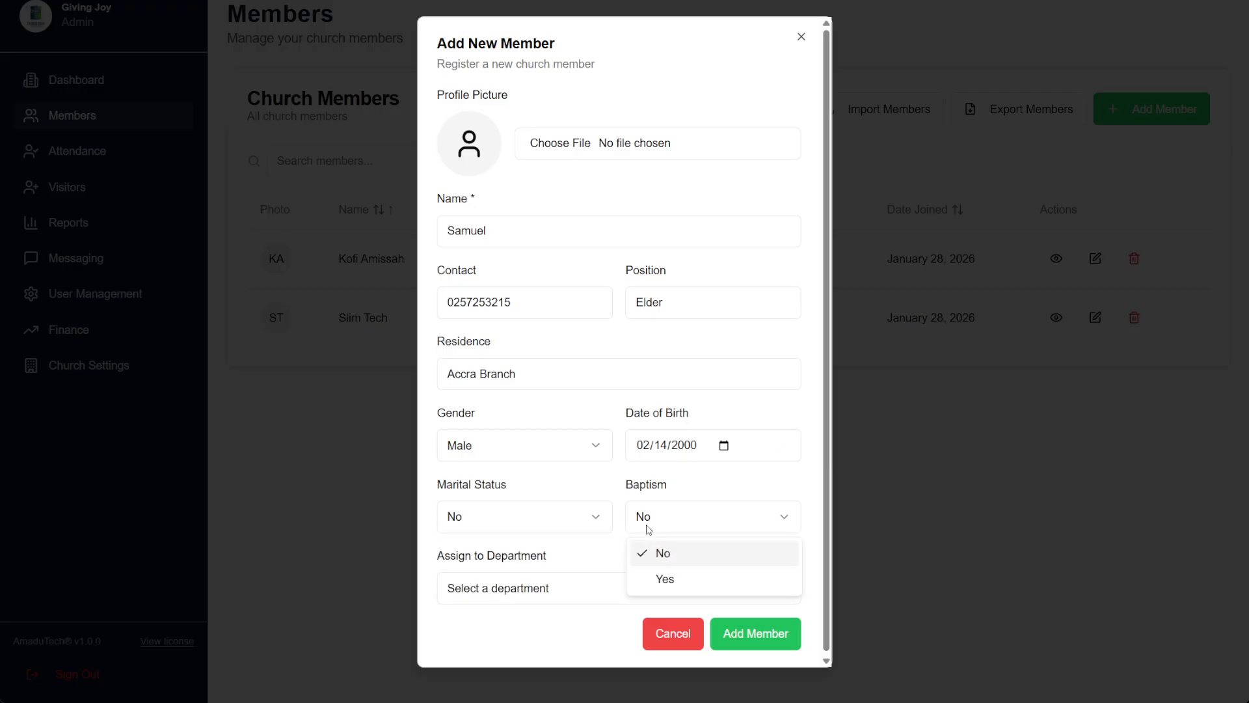
{"action": "left_click", "coordinate": [671, 586]}
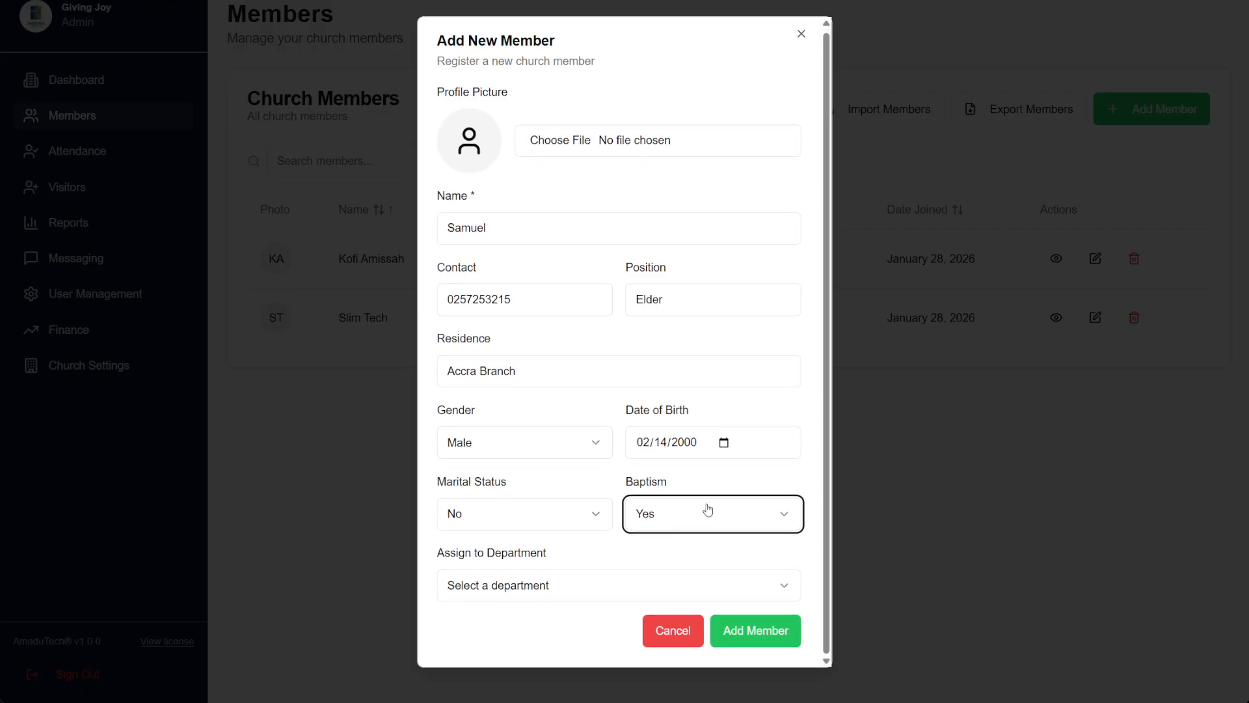
{"action": "left_click", "coordinate": [499, 586]}
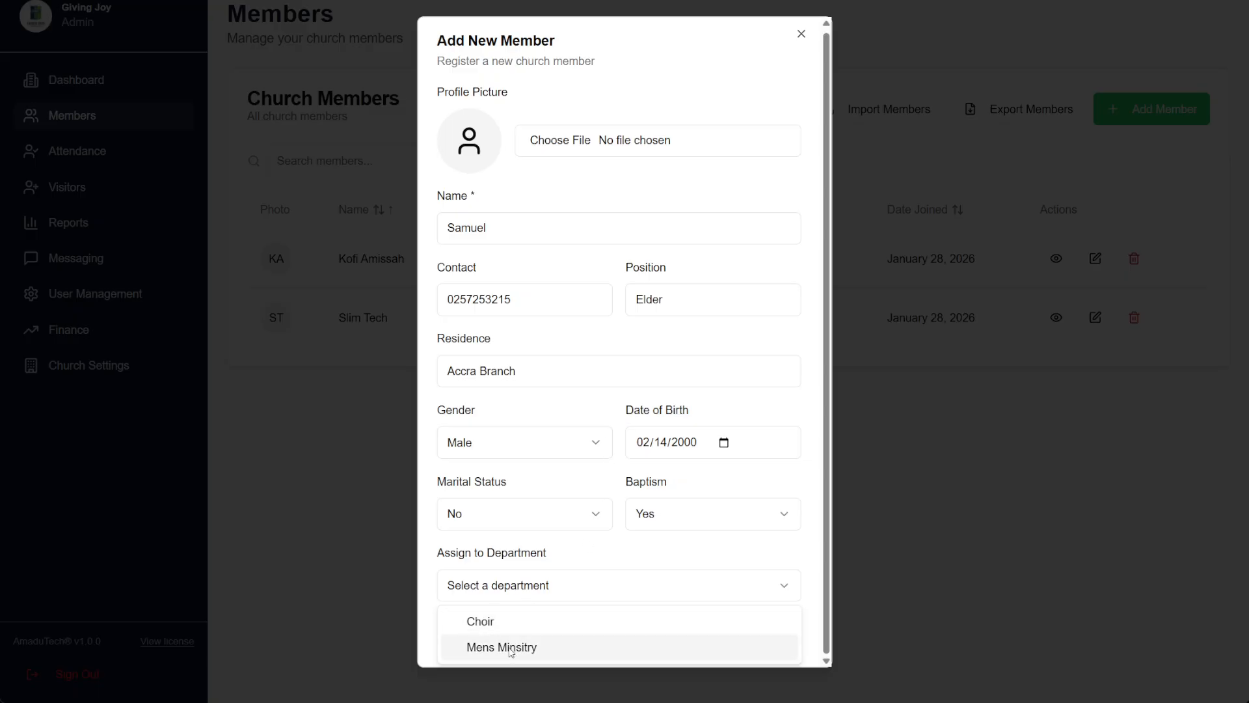
{"action": "left_click", "coordinate": [825, 429]}
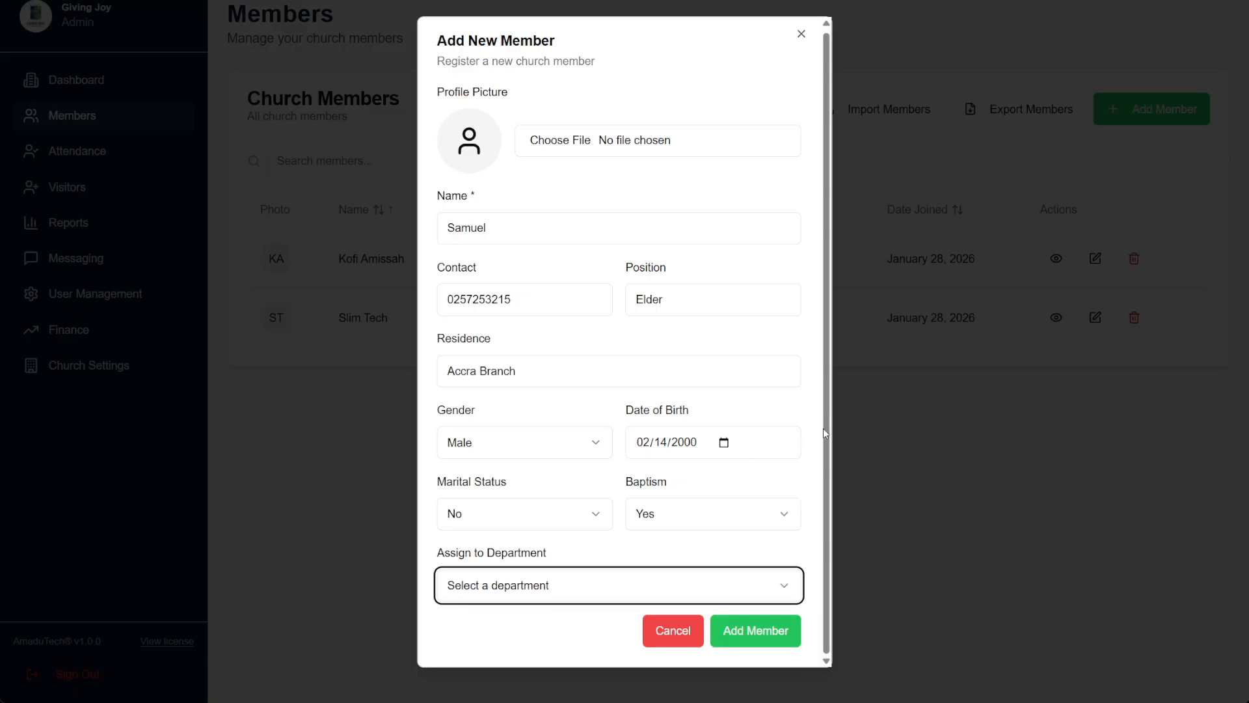
{"action": "left_click", "coordinate": [524, 602]}
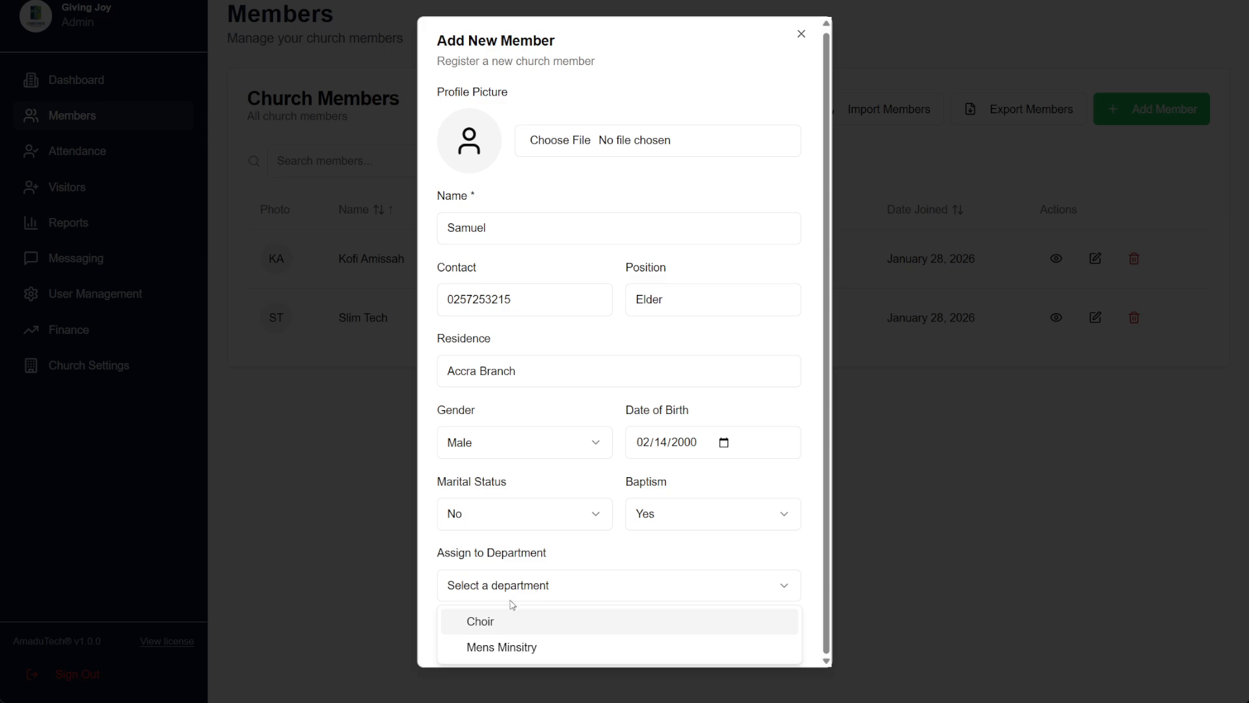
Assign the Elder to Mens Minsitry, attach a profile photo, and add them as a member
{"action": "left_click", "coordinate": [509, 645]}
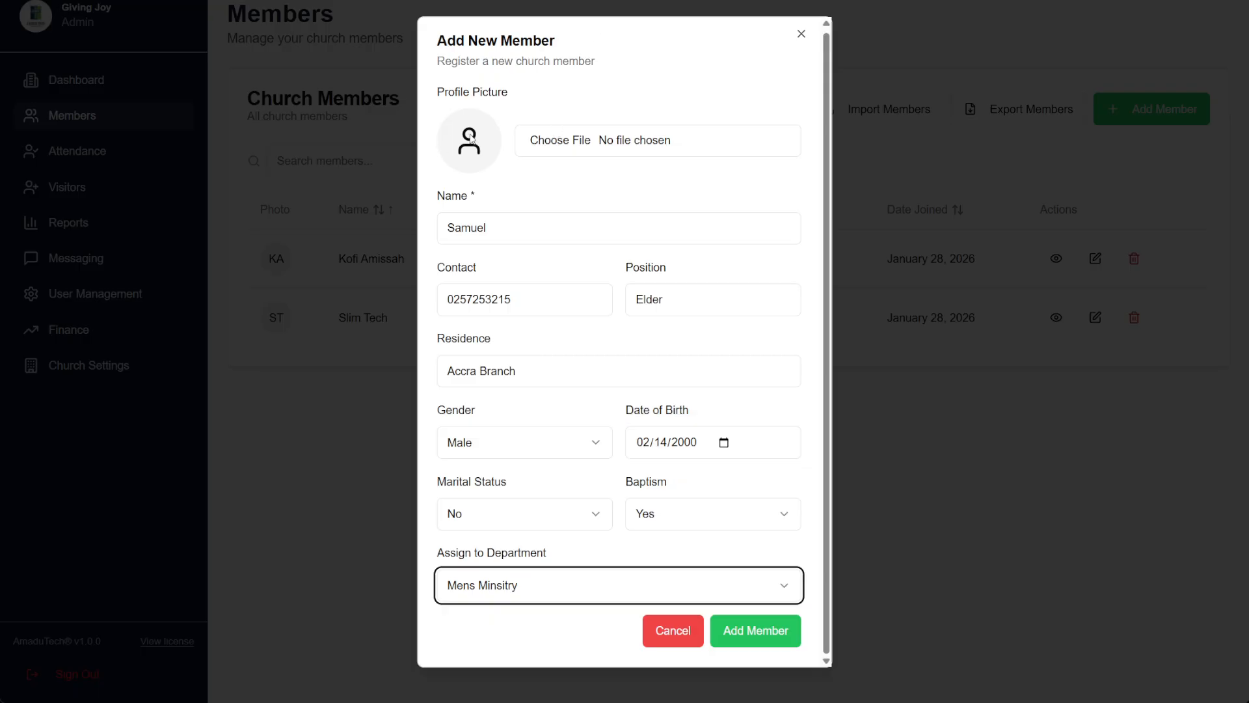
{"action": "left_click", "coordinate": [558, 142]}
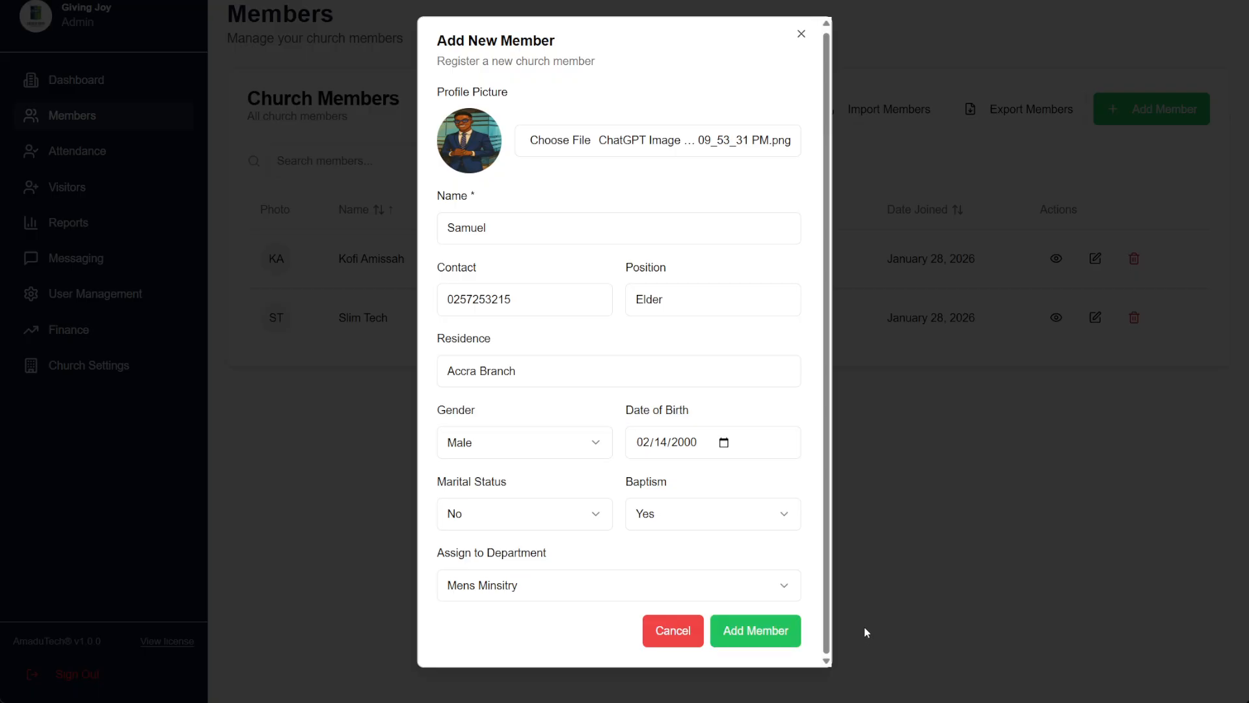
{"action": "left_click", "coordinate": [746, 638]}
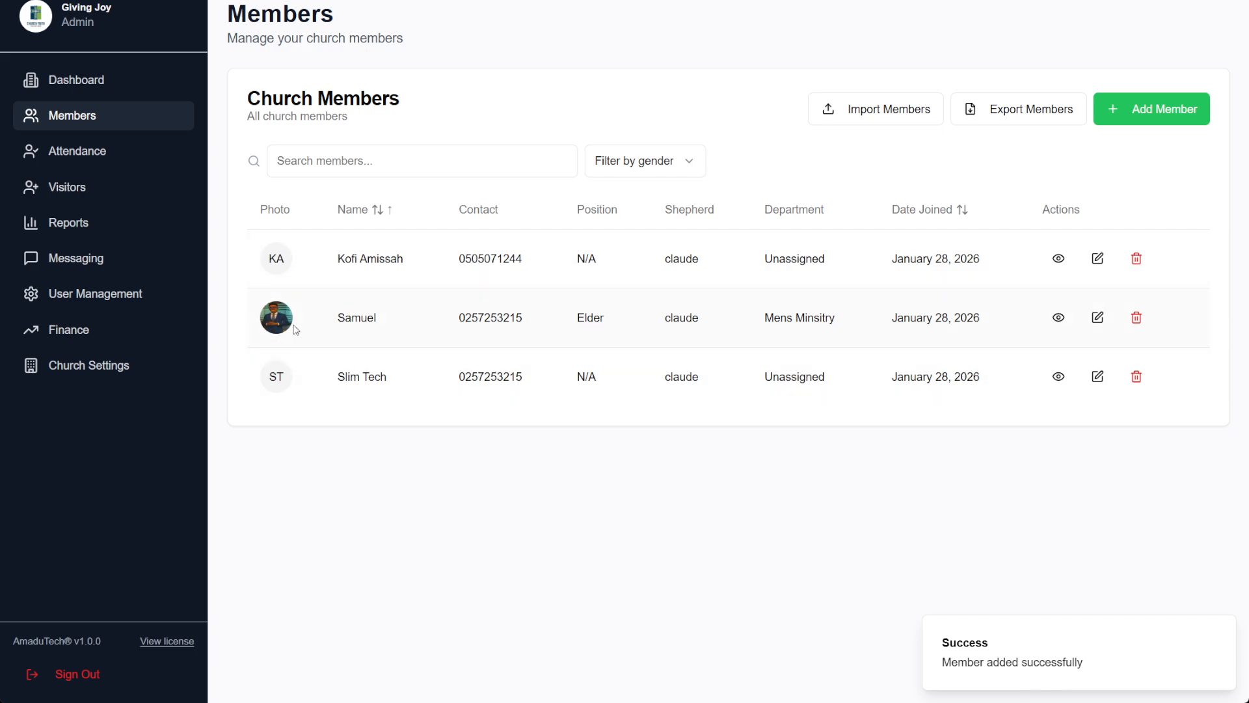
{"action": "left_click", "coordinate": [1105, 327]}
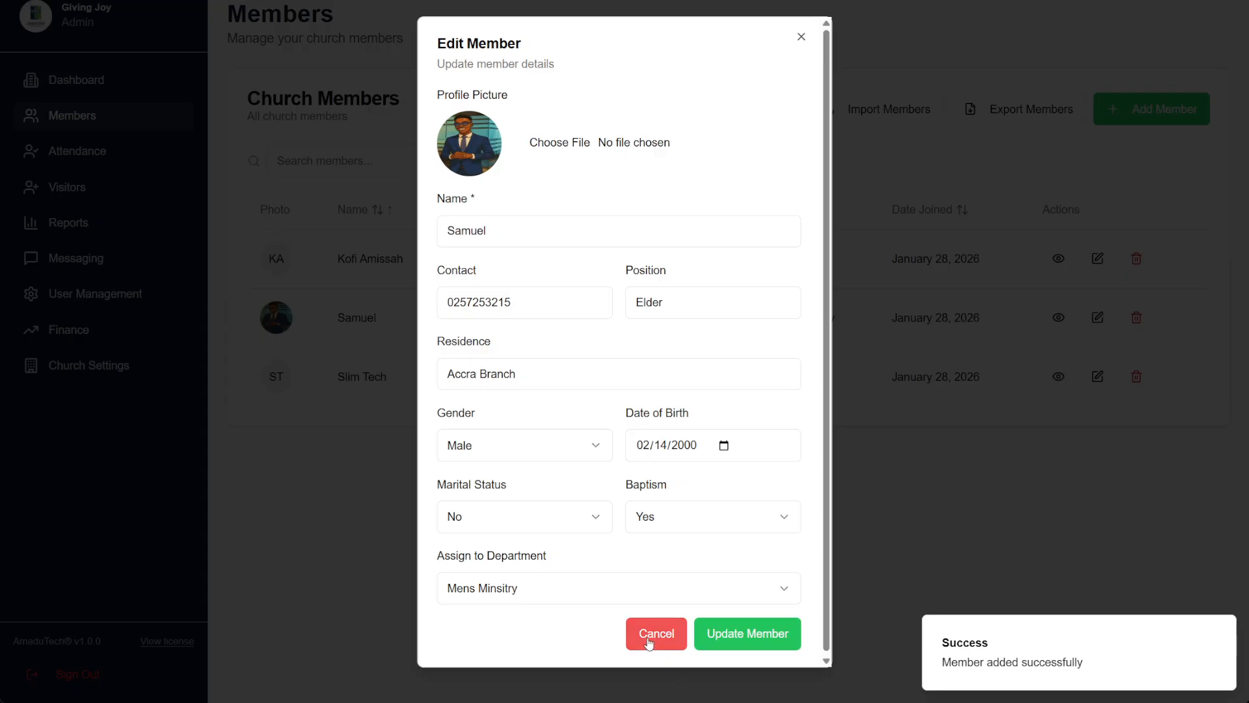
{"action": "left_click", "coordinate": [653, 639]}
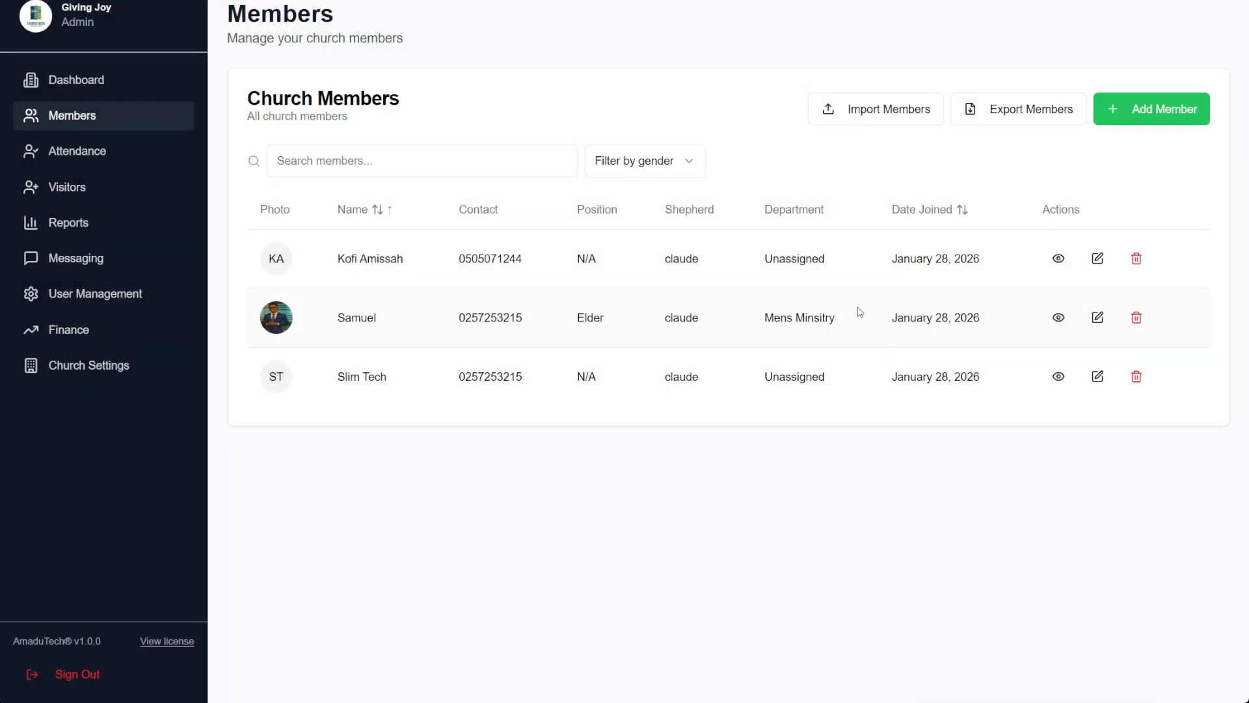
{"action": "left_click", "coordinate": [1057, 318]}
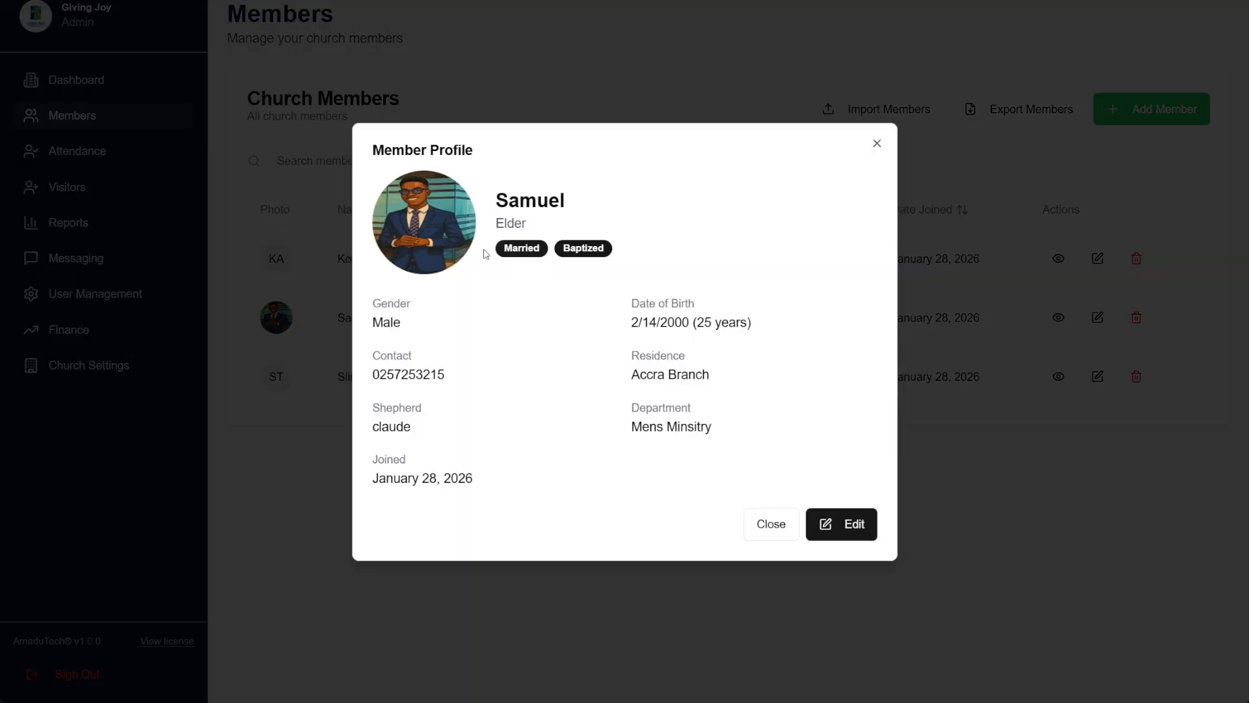
{"action": "left_click_drag", "start_coordinate": [500, 201], "coordinate": [552, 249]}
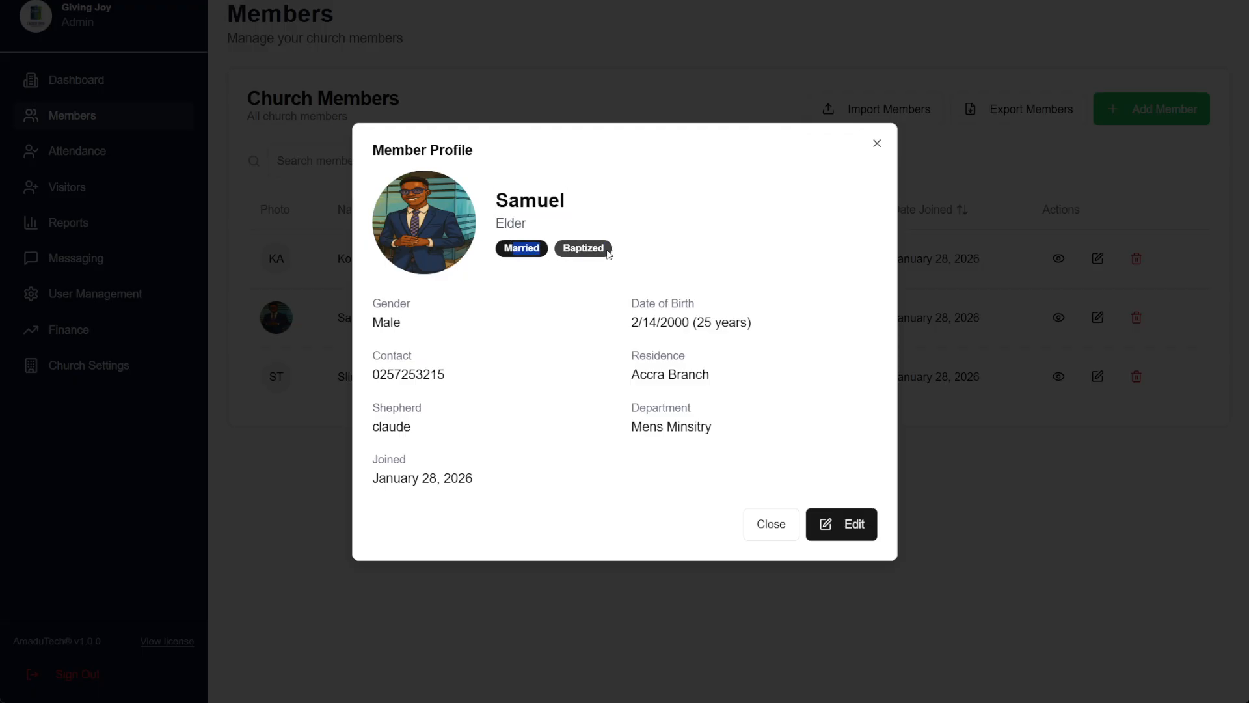
{"action": "left_click_drag", "start_coordinate": [362, 324], "coordinate": [442, 325]}
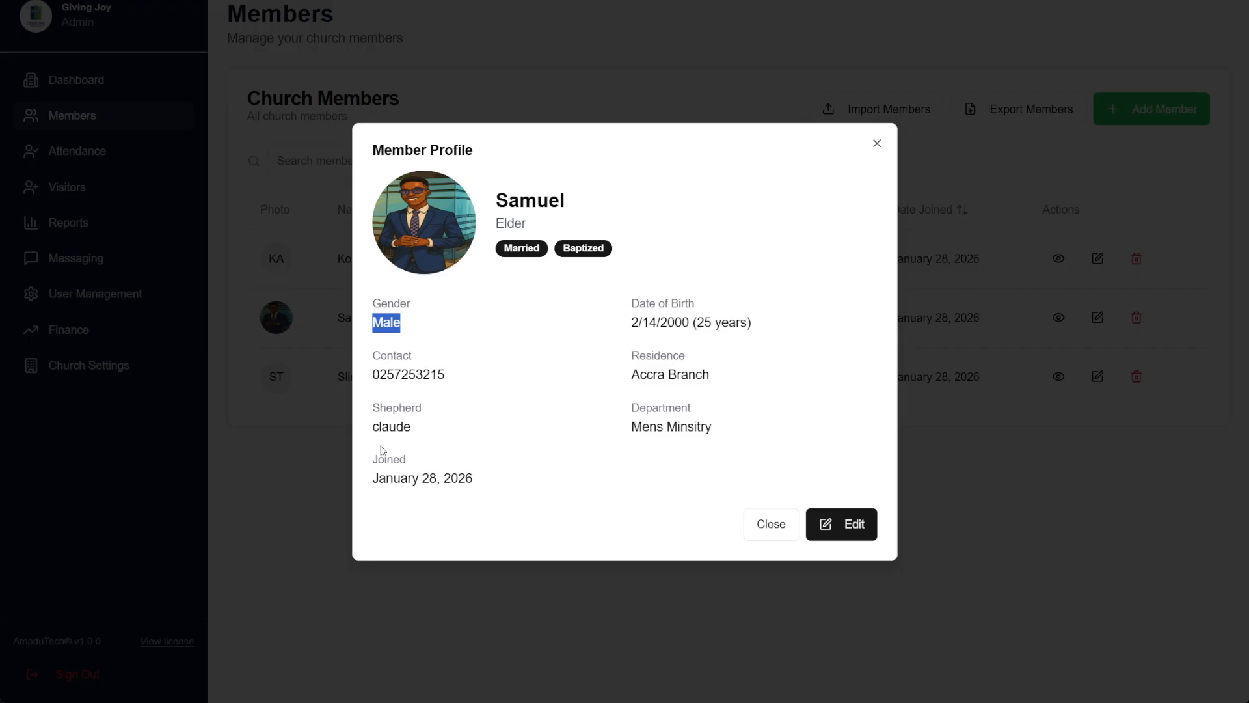
{"action": "left_click_drag", "start_coordinate": [370, 406], "coordinate": [426, 432]}
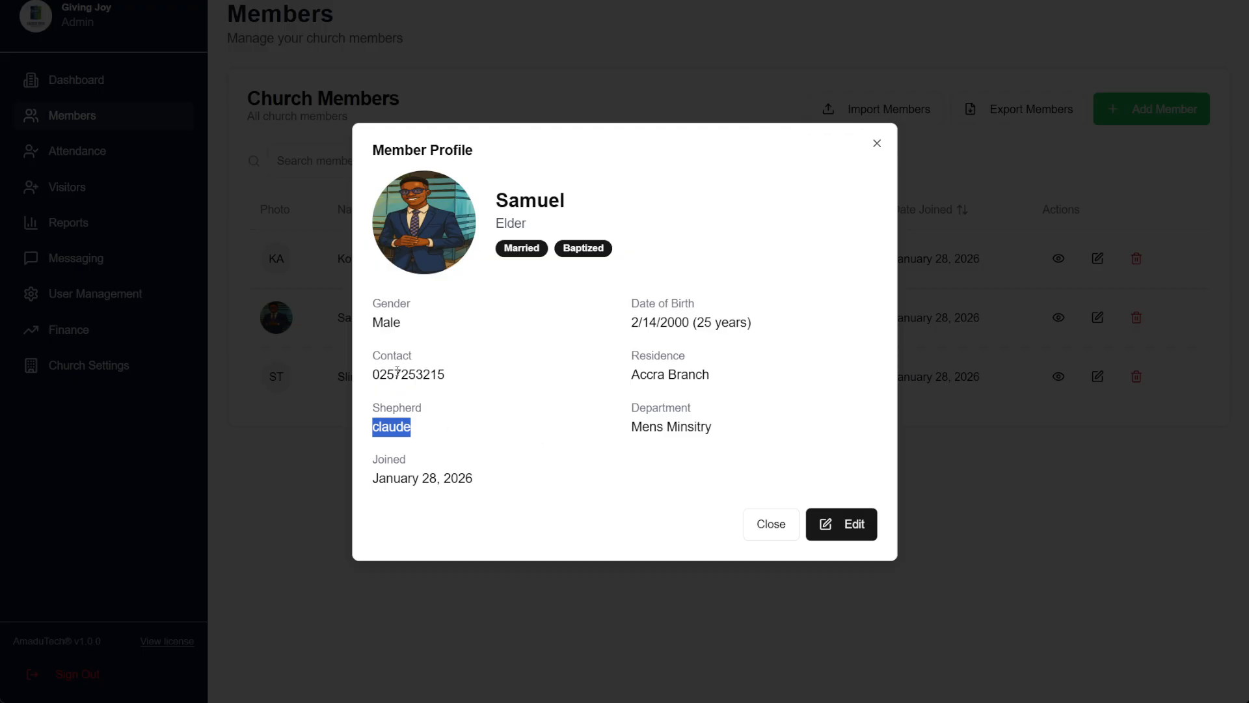
{"action": "left_click_drag", "start_coordinate": [514, 207], "coordinate": [619, 223]}
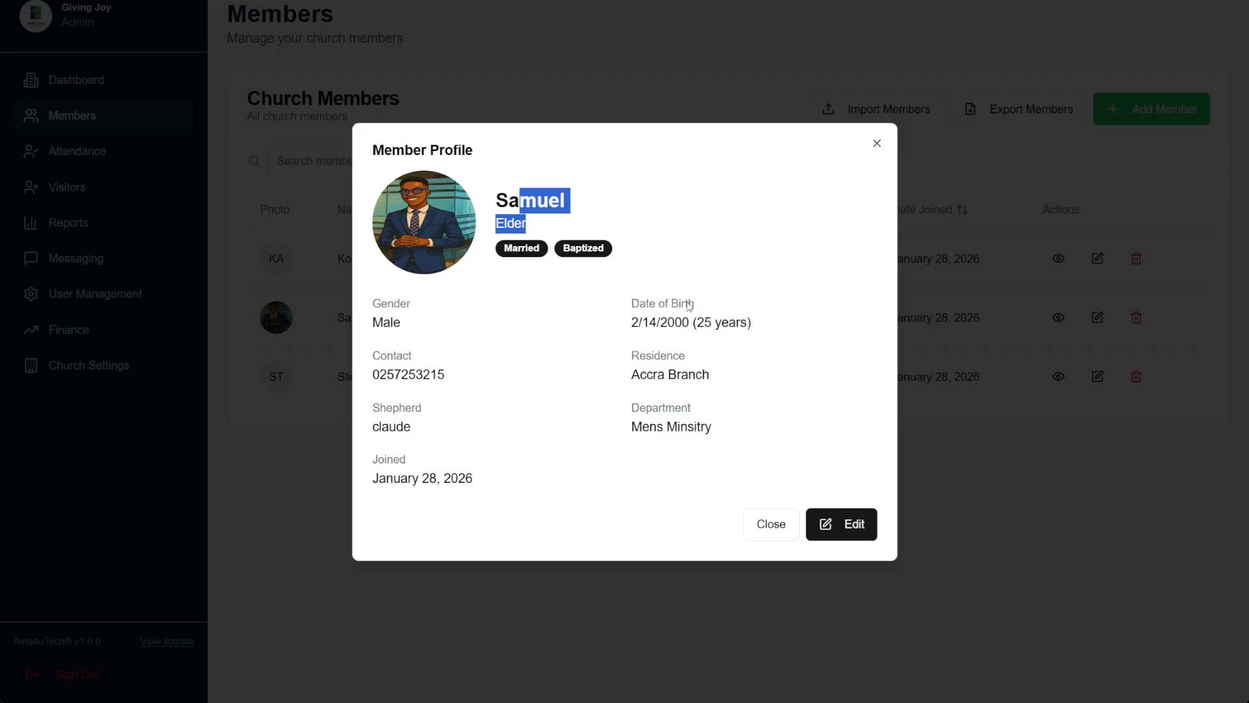
{"action": "left_click_drag", "start_coordinate": [697, 322], "coordinate": [750, 322]}
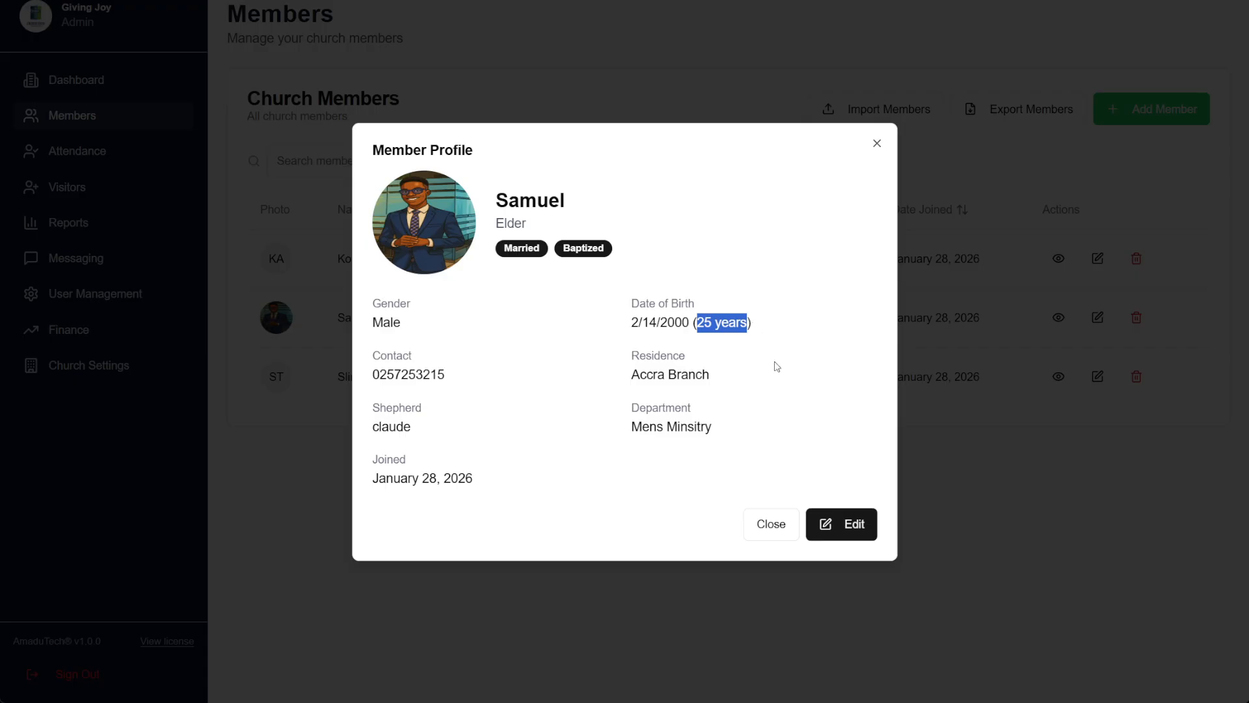
{"action": "left_click", "coordinate": [763, 532]}
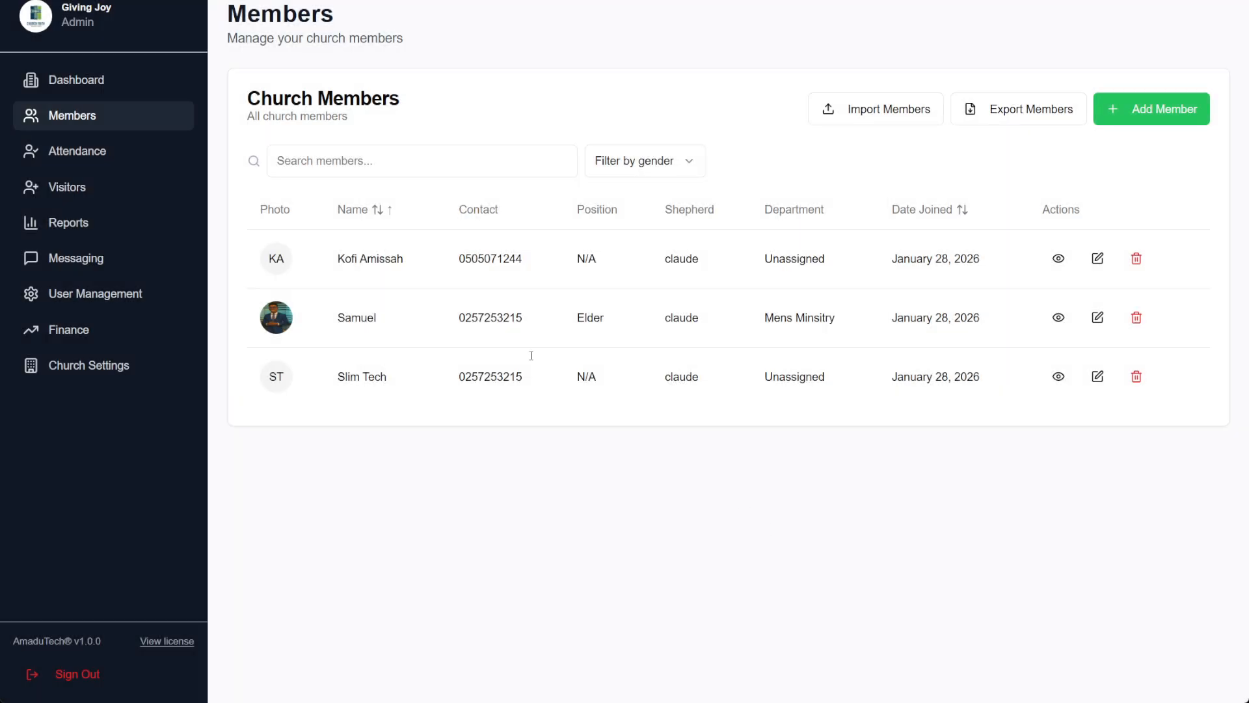
{"action": "left_click", "coordinate": [409, 159]}
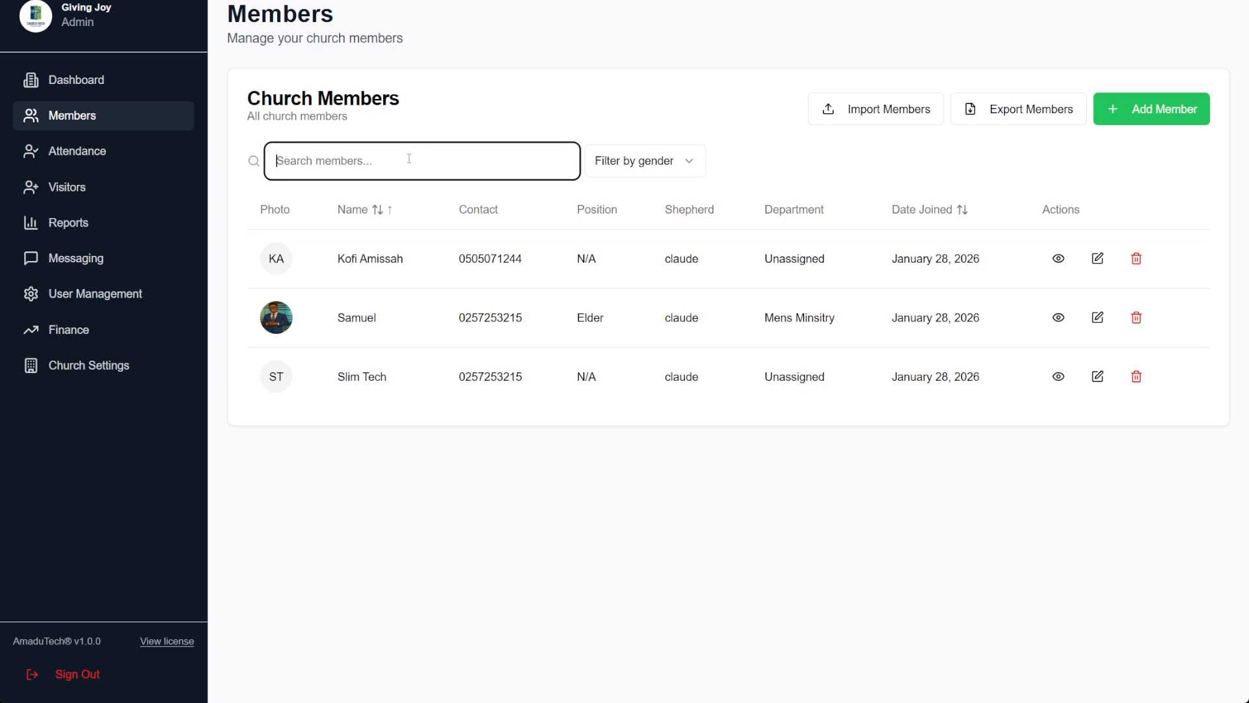
{"action": "type", "text": "sa"}
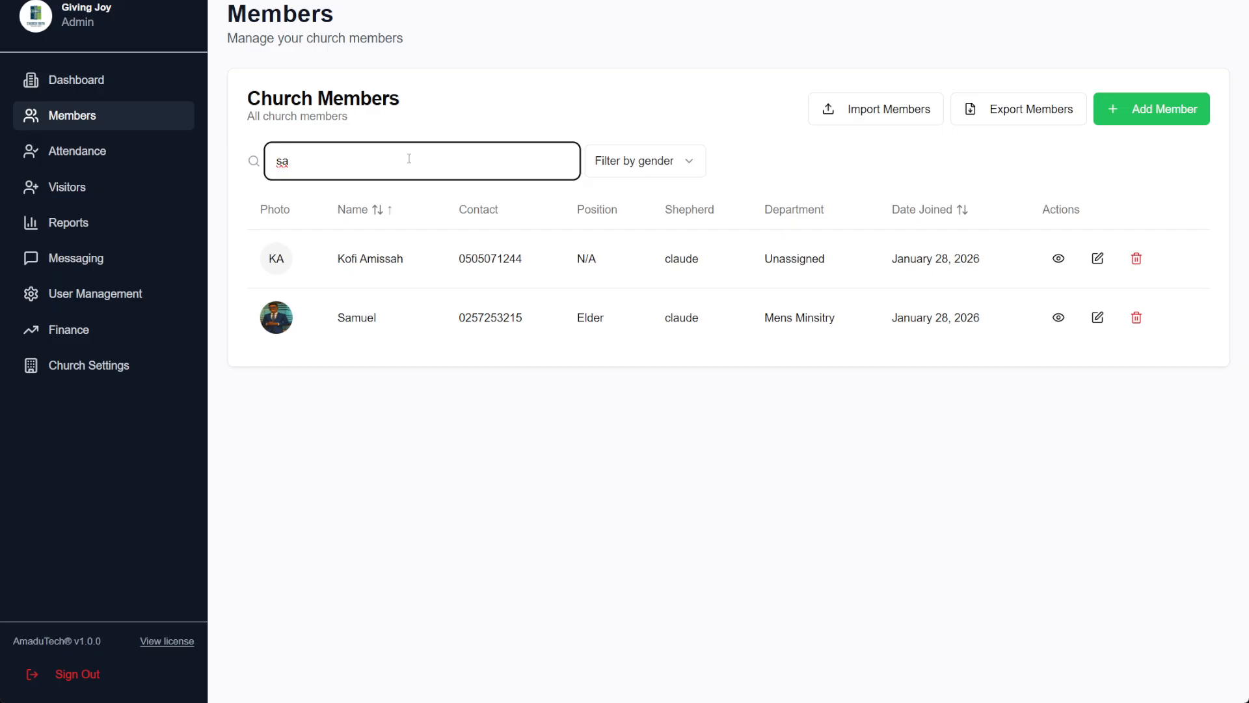
{"action": "type", "text": "n"}
{"action": "key", "text": "BackSpace"}
{"action": "key", "text": "BackSpace"}
{"action": "key", "text": "BackSpace"}
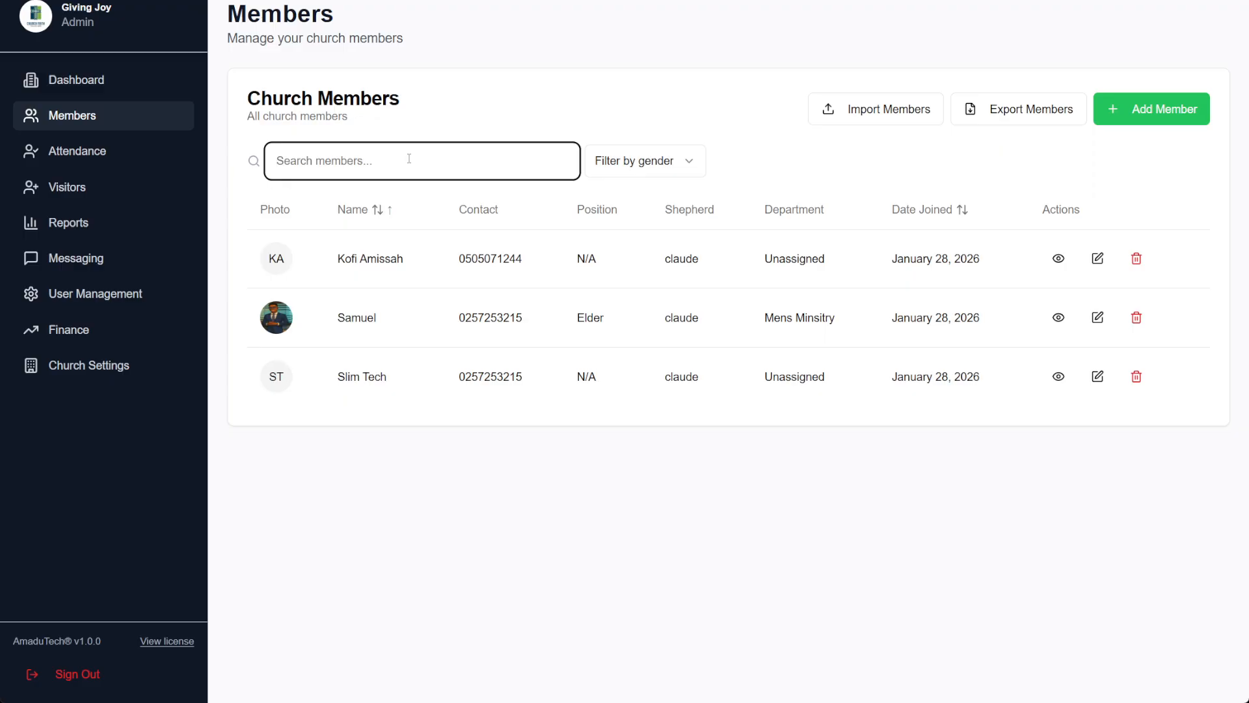
{"action": "left_click", "coordinate": [681, 160]}
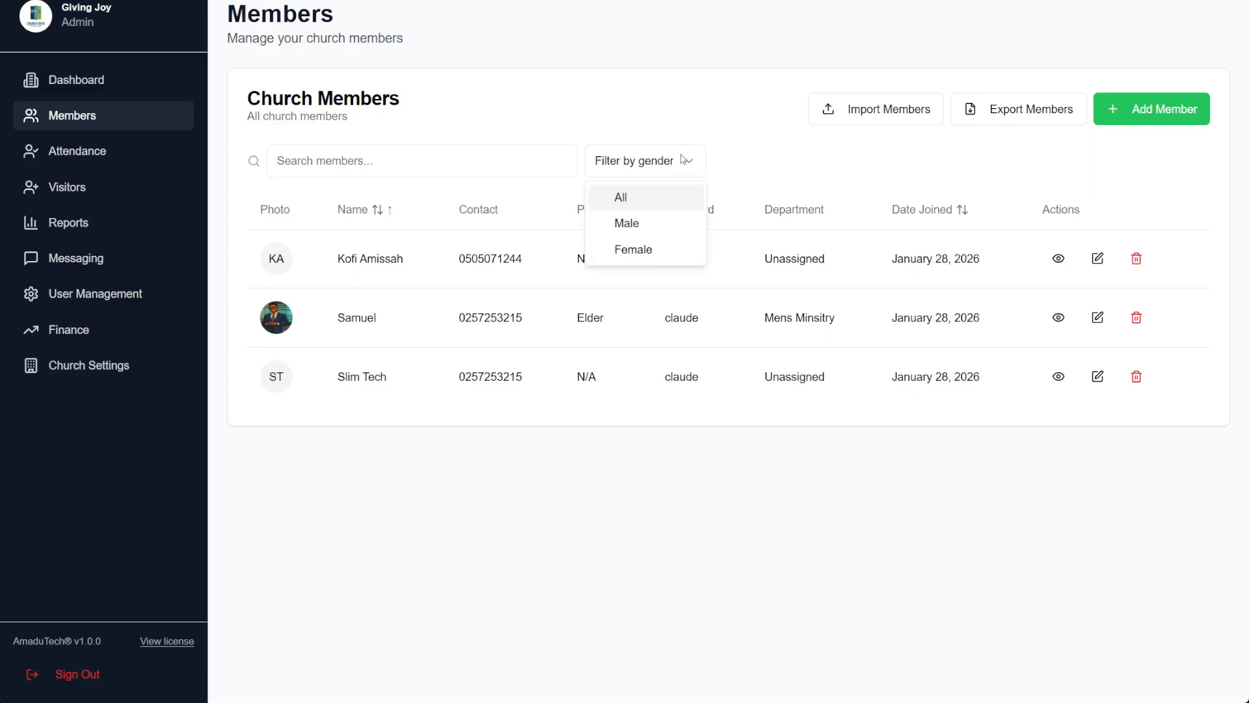
{"action": "left_click", "coordinate": [749, 170]}
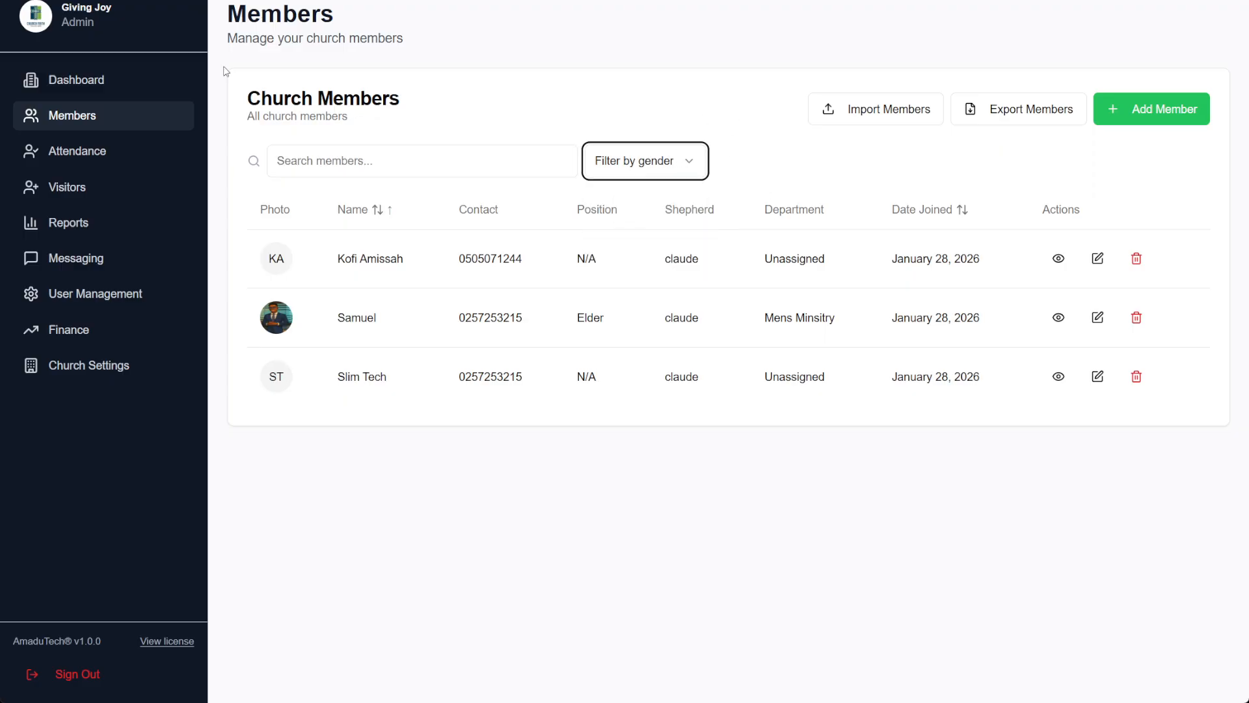
Open Attendance and change the service date to 01/25/2026
{"action": "left_click", "coordinate": [99, 164]}
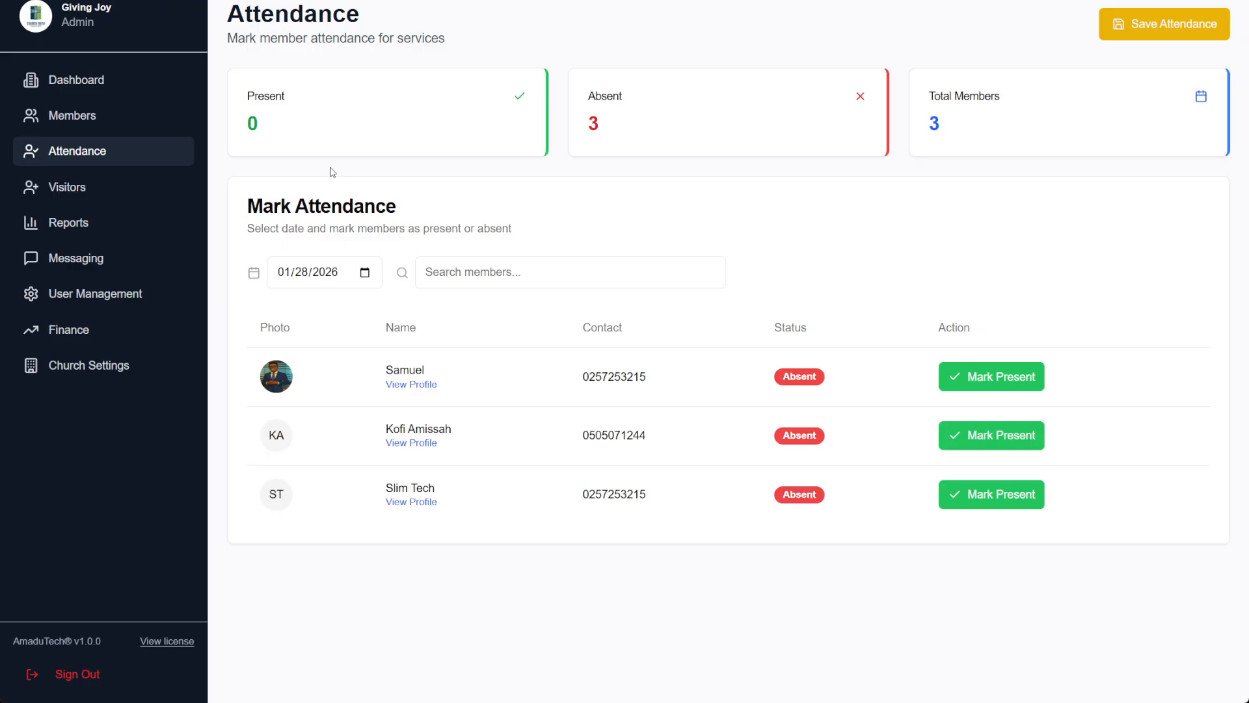
{"action": "left_click", "coordinate": [333, 277]}
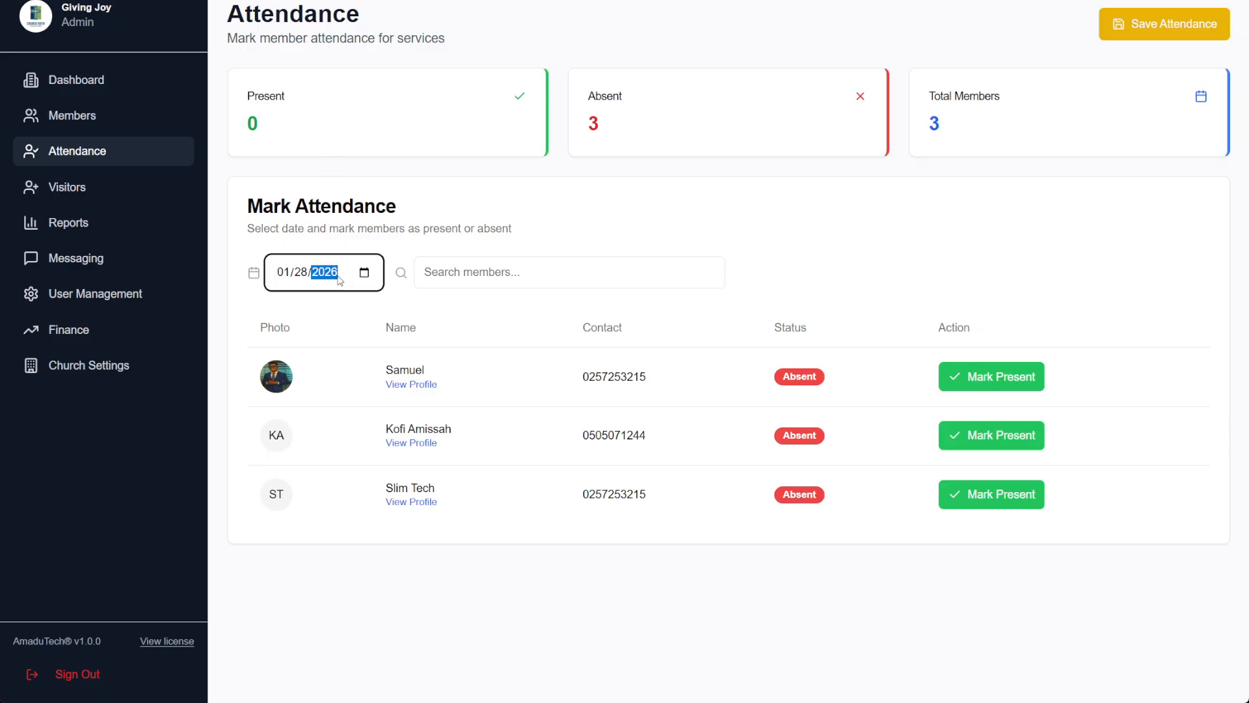
{"action": "left_click", "coordinate": [364, 269]}
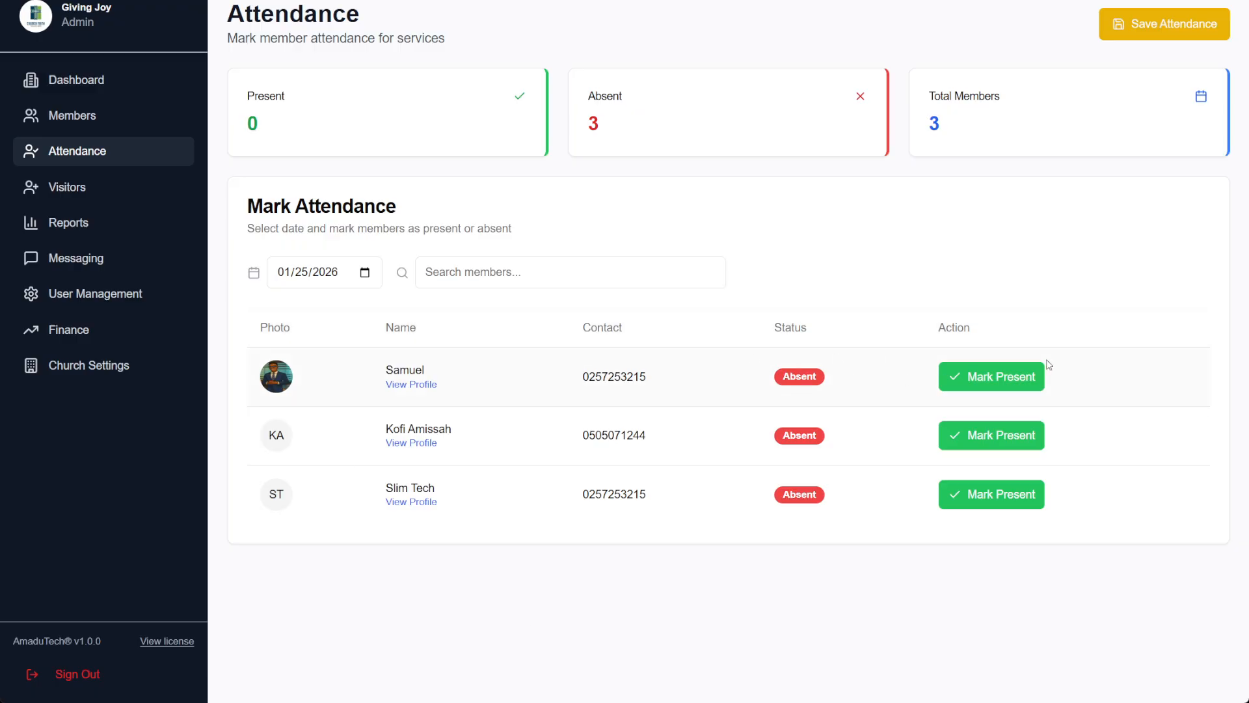
Mark the first and third members present for 01/25/2026, save, and go to Visitors
{"action": "left_click", "coordinate": [1014, 375]}
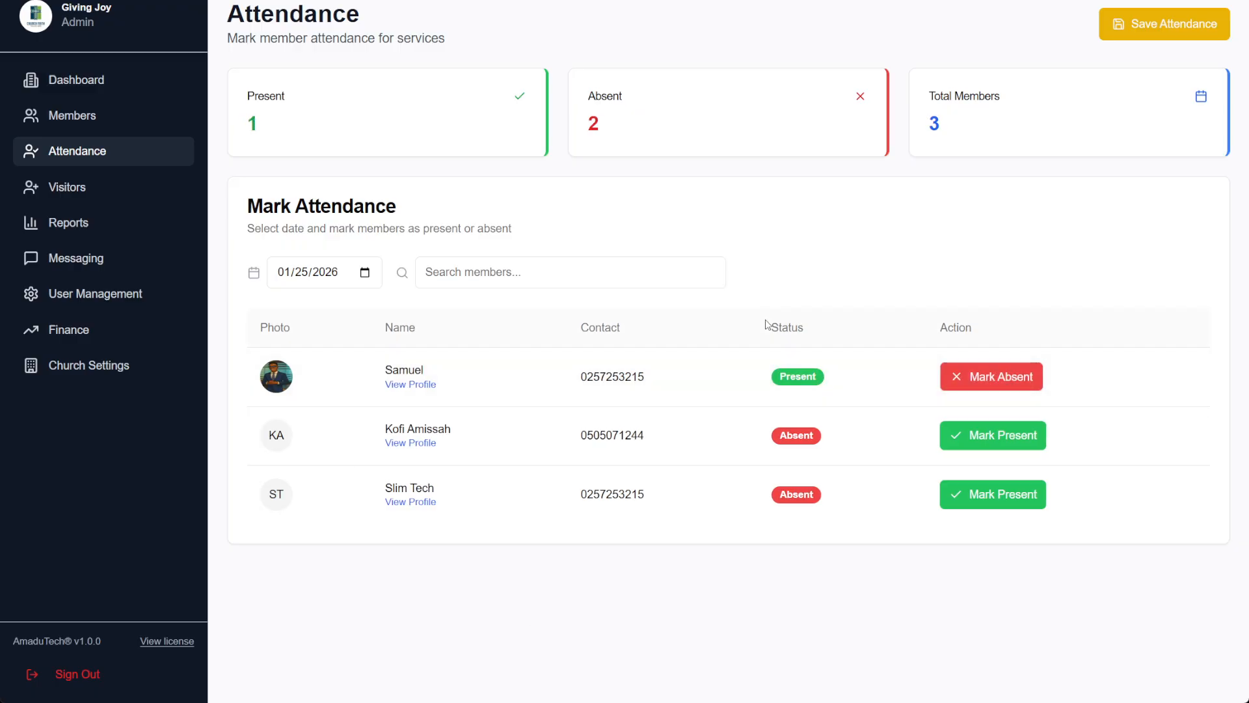
{"action": "left_click_drag", "start_coordinate": [767, 323], "coordinate": [794, 389]}
{"action": "left_click", "coordinate": [847, 383]}
{"action": "left_click", "coordinate": [1000, 495]}
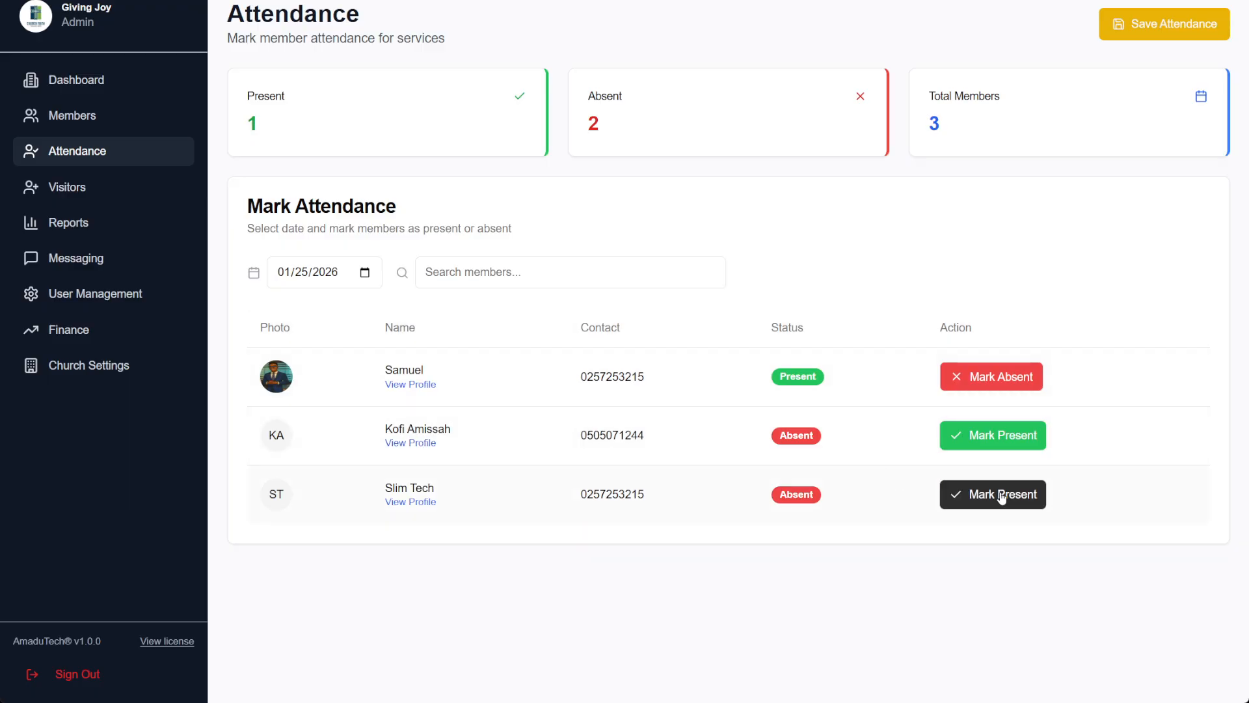
{"action": "left_click", "coordinate": [1001, 497]}
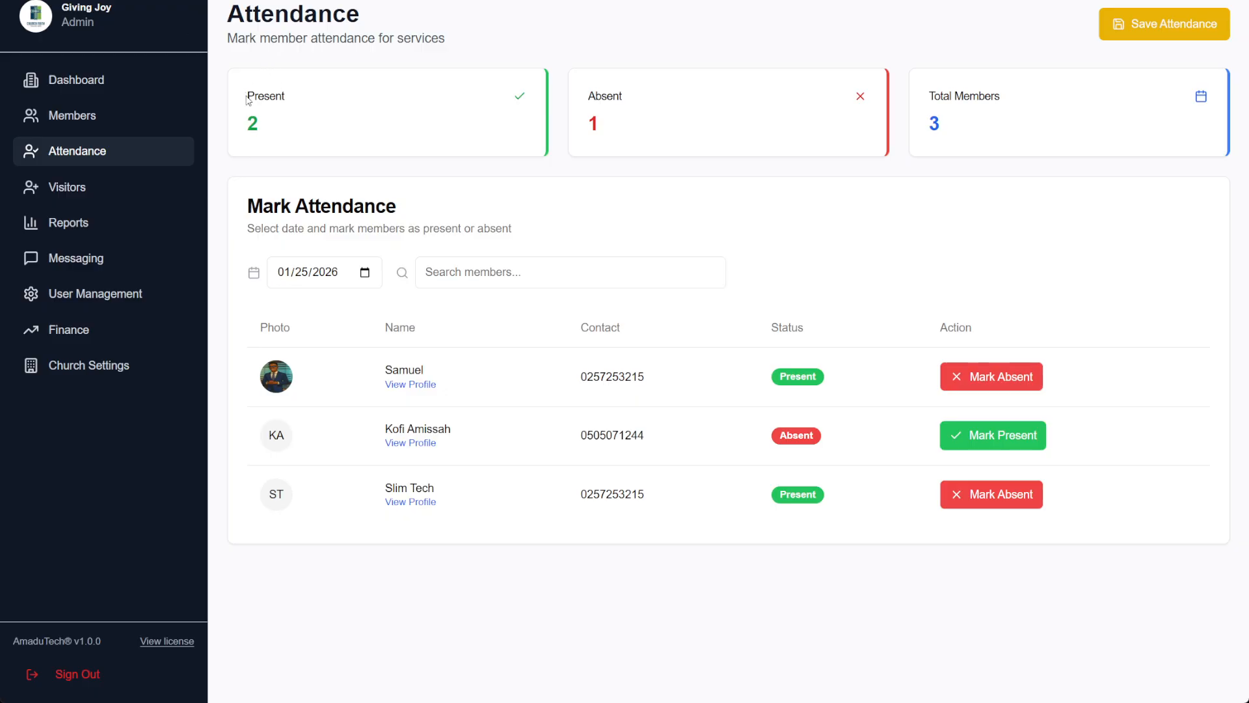
{"action": "left_click_drag", "start_coordinate": [244, 96], "coordinate": [280, 152]}
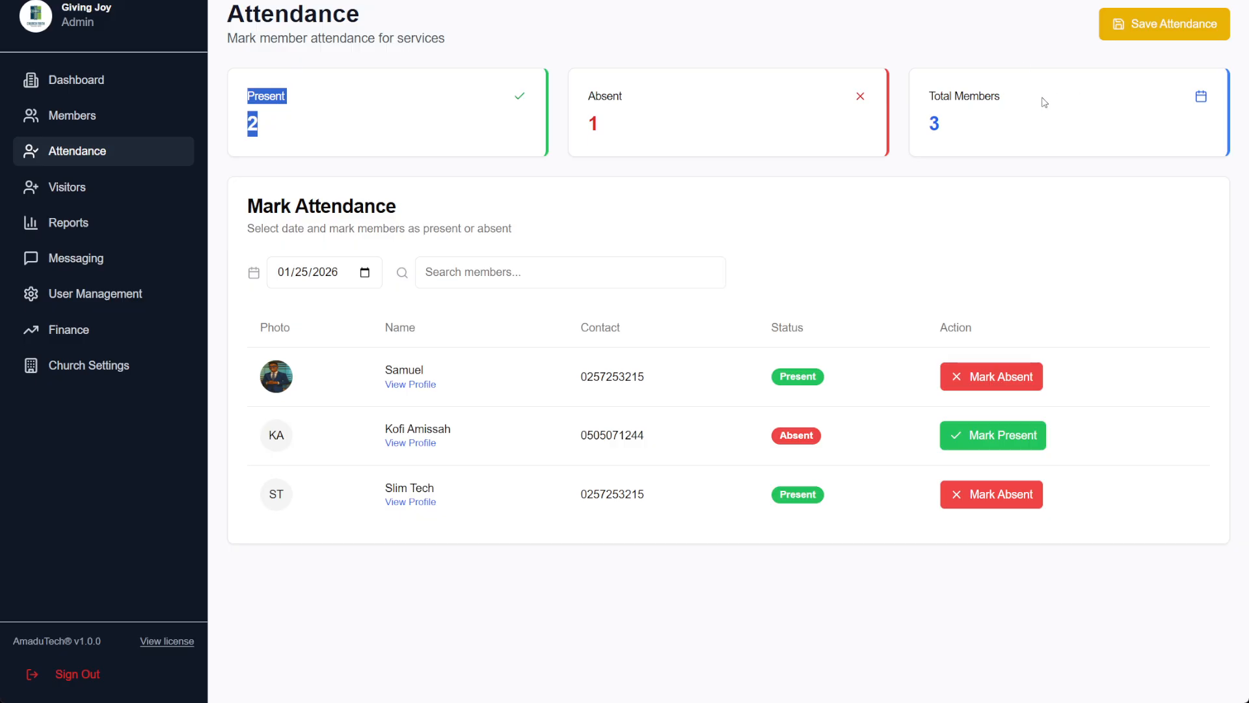
{"action": "left_click", "coordinate": [1149, 21]}
{"action": "left_click", "coordinate": [143, 188]}
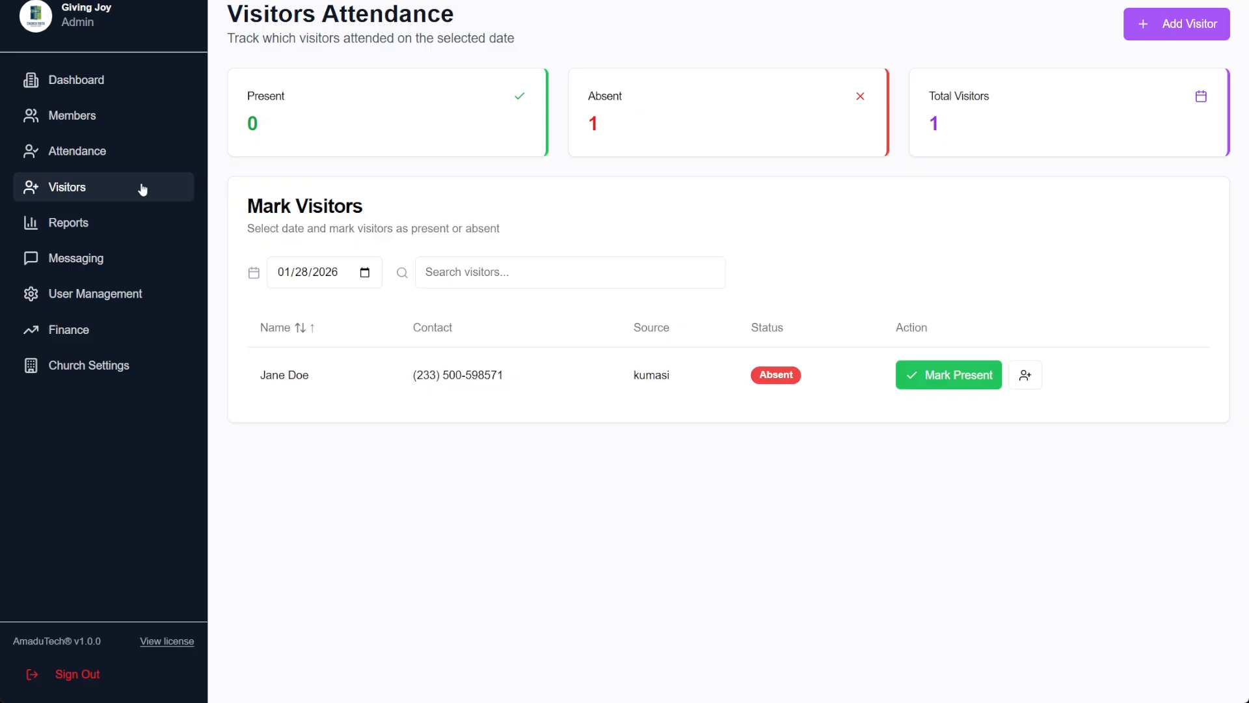
Register a visitor with name, phone contact and source Takoradi for 01/28/2026
{"action": "left_click", "coordinate": [1198, 29]}
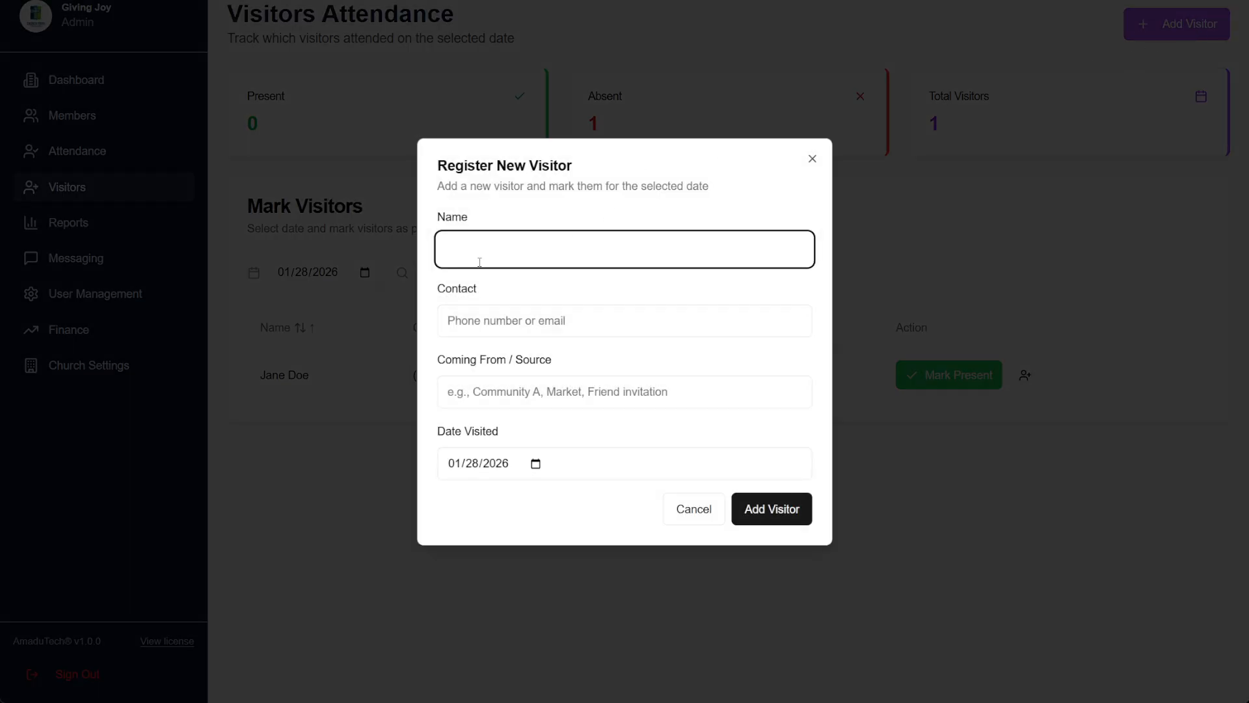
{"action": "left_click", "coordinate": [510, 329]}
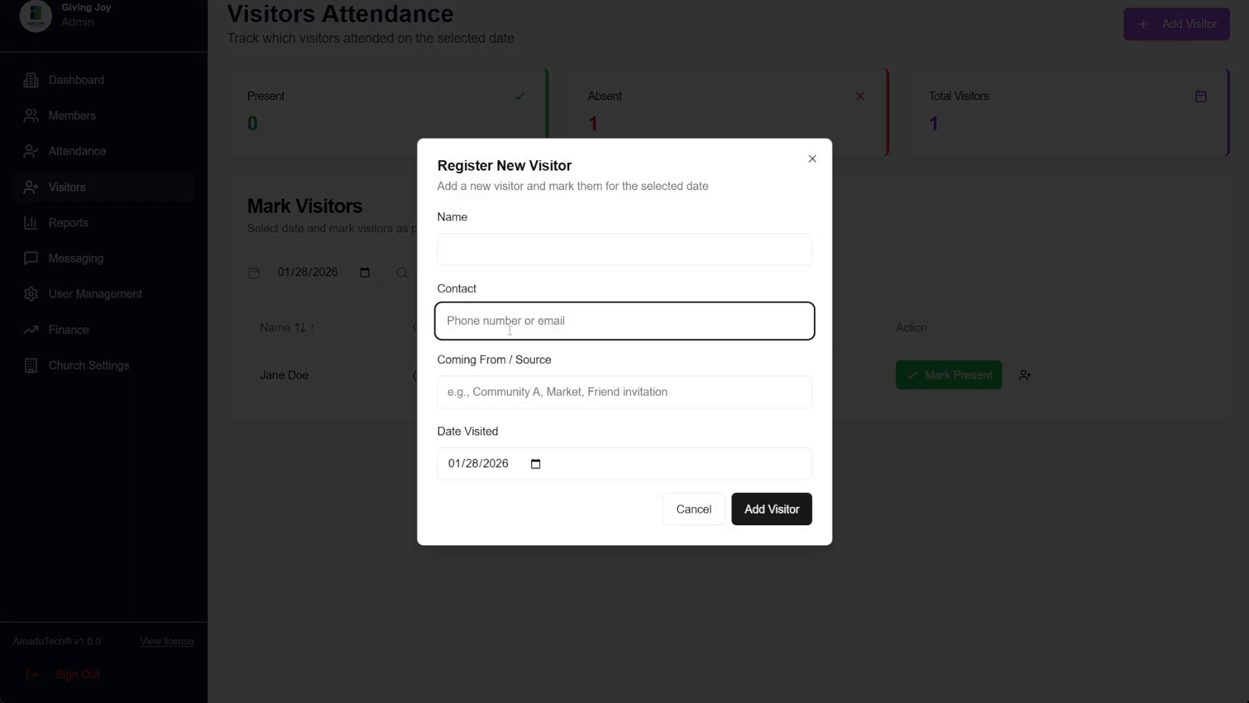
{"action": "left_click", "coordinate": [501, 387]}
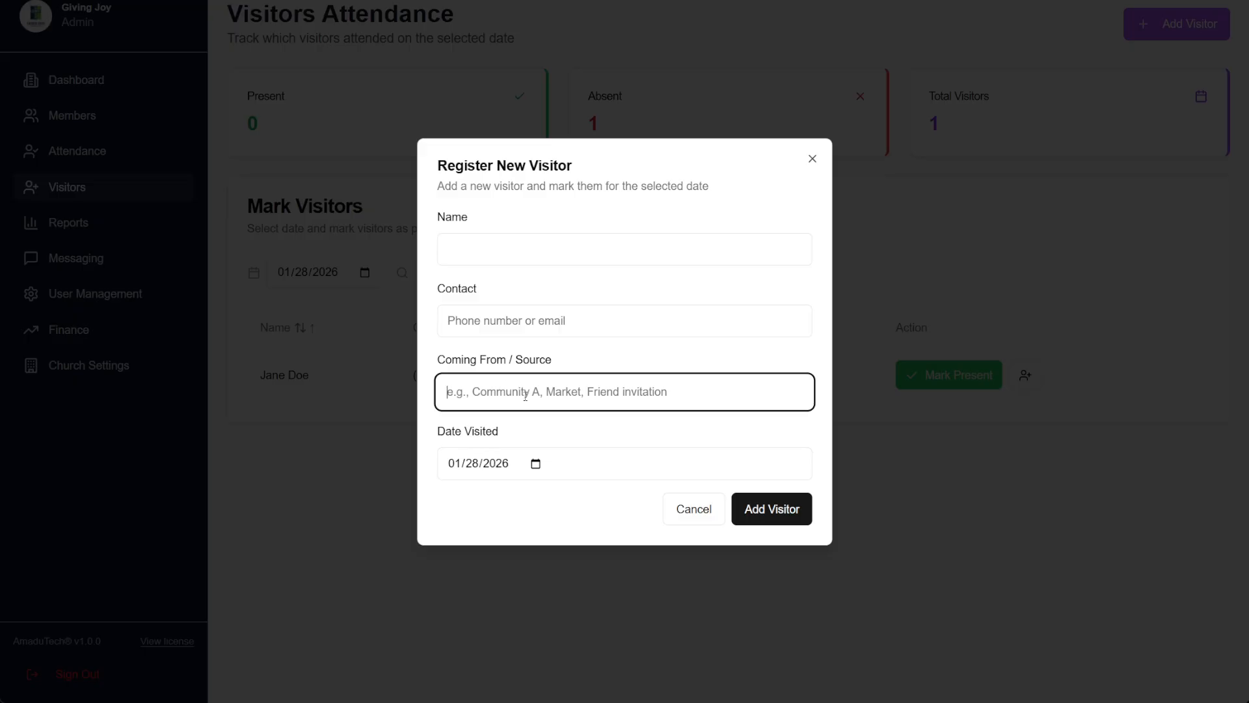
{"action": "left_click", "coordinate": [489, 463]}
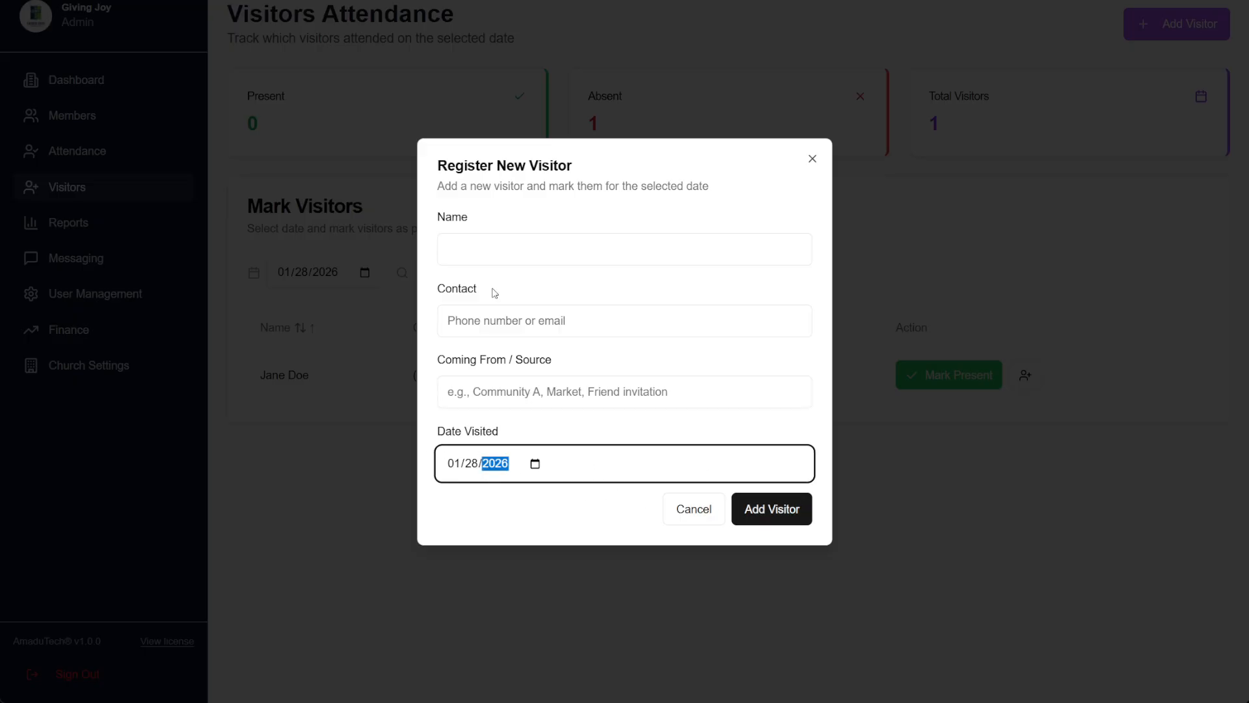
{"action": "left_click", "coordinate": [499, 255]}
{"action": "type", "text": "Kel"}
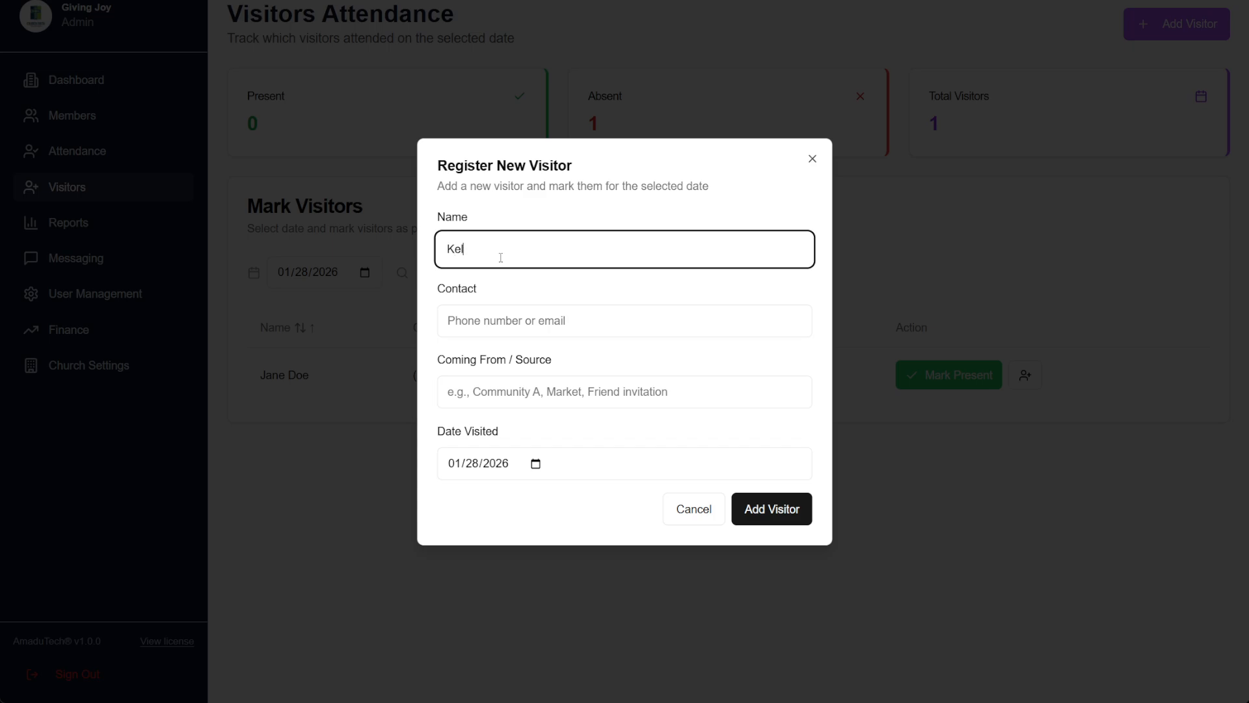
{"action": "type", "text": "vin"}
{"action": "key", "text": "Tab"}
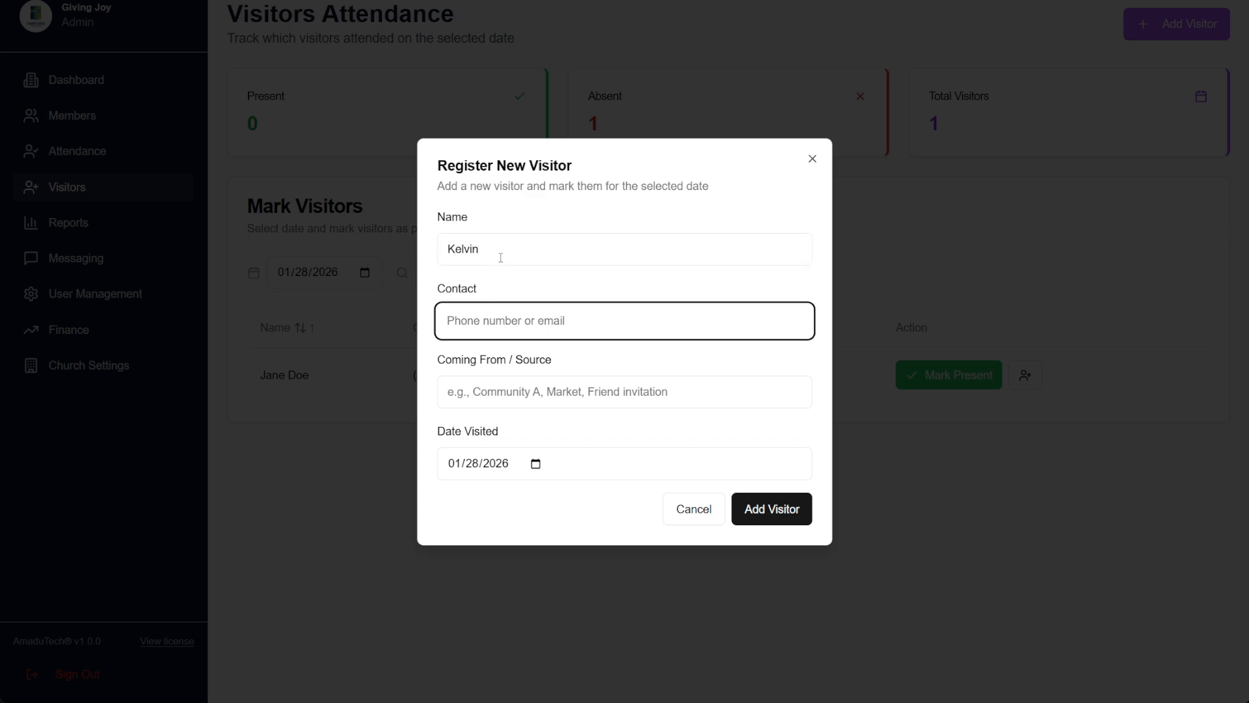
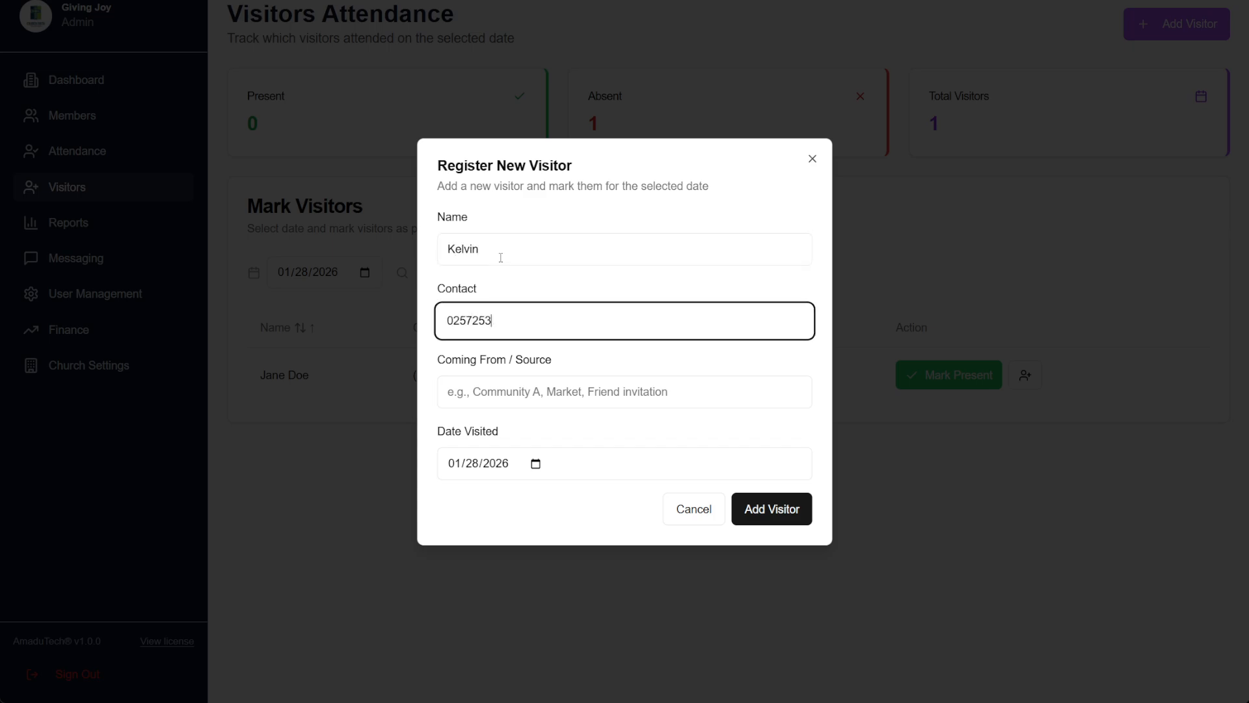
{"action": "type", "text": "41"}
{"action": "left_click", "coordinate": [493, 380]}
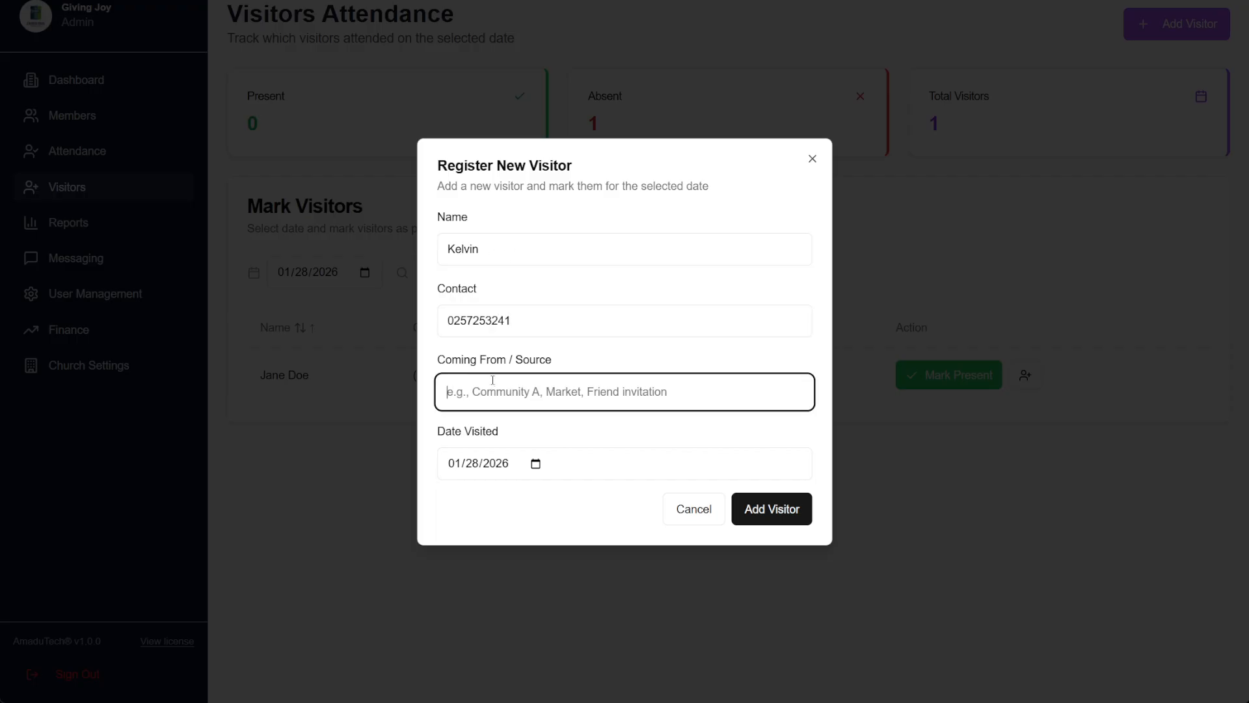
{"action": "type", "text": "T"}
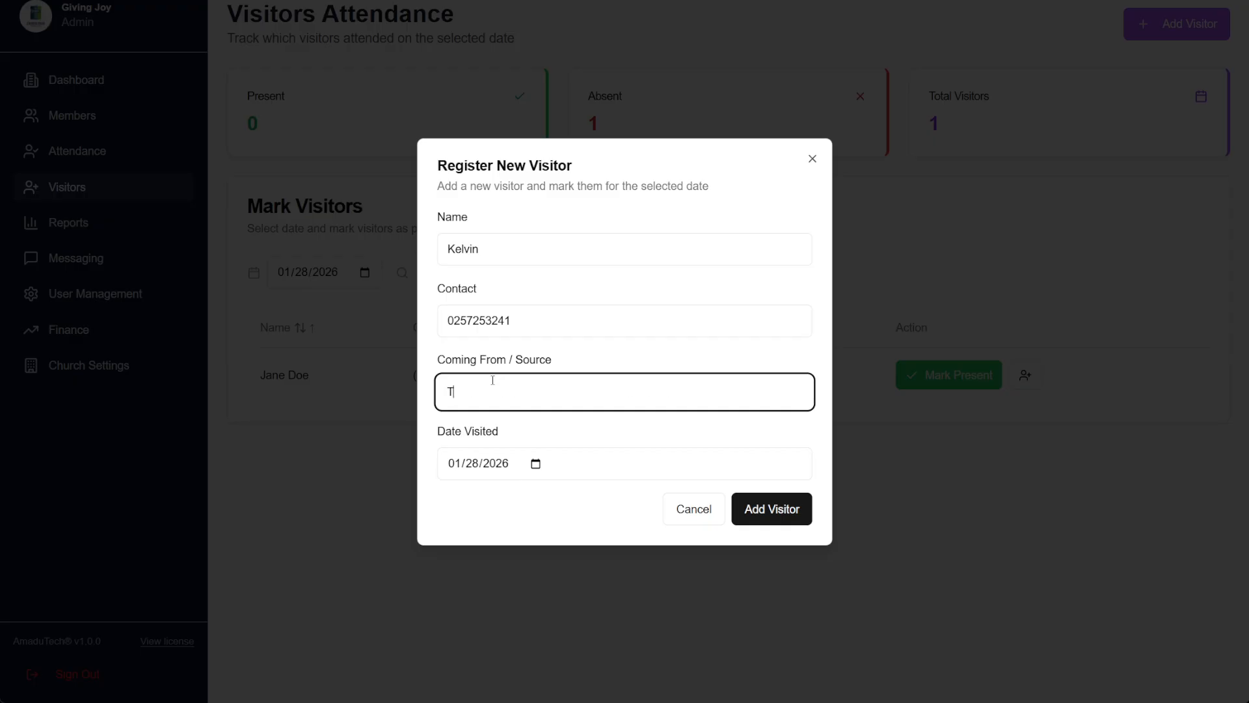
{"action": "type", "text": "akoradi"}
{"action": "left_click", "coordinate": [753, 513]}
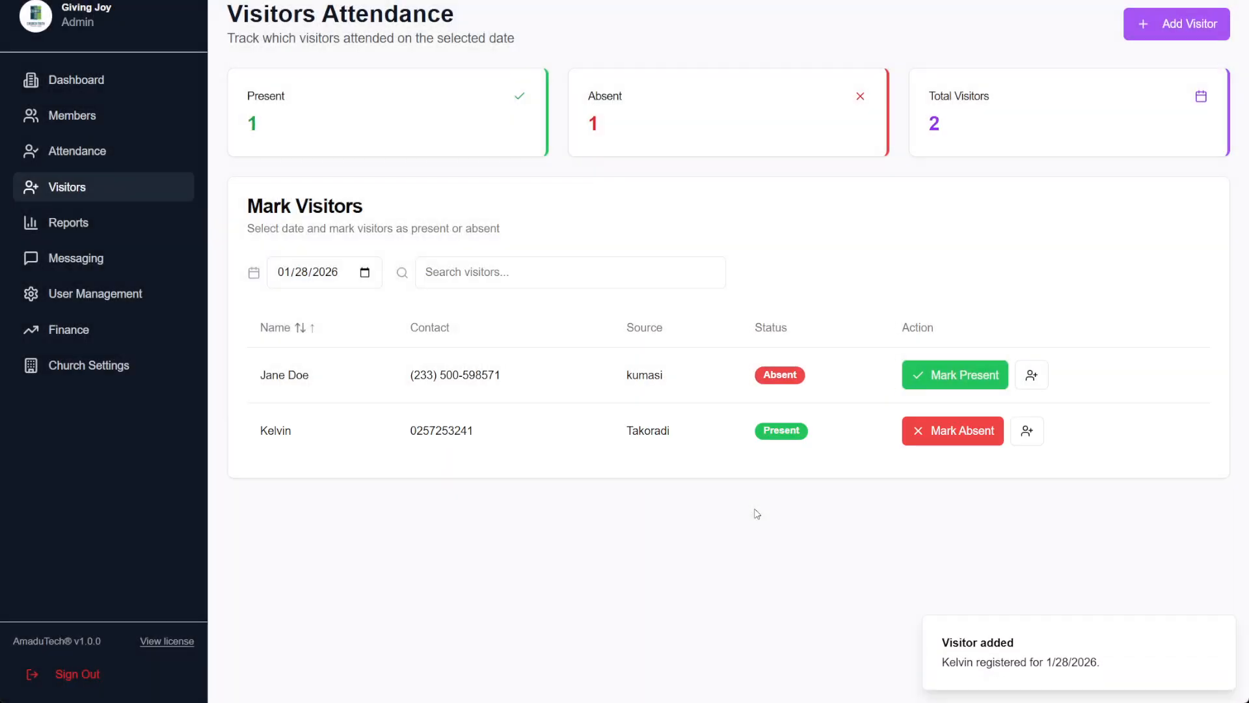
Migrate the Takoradi visitor to a male member, then mark the Kumasi visitor present
{"action": "left_click", "coordinate": [1033, 376]}
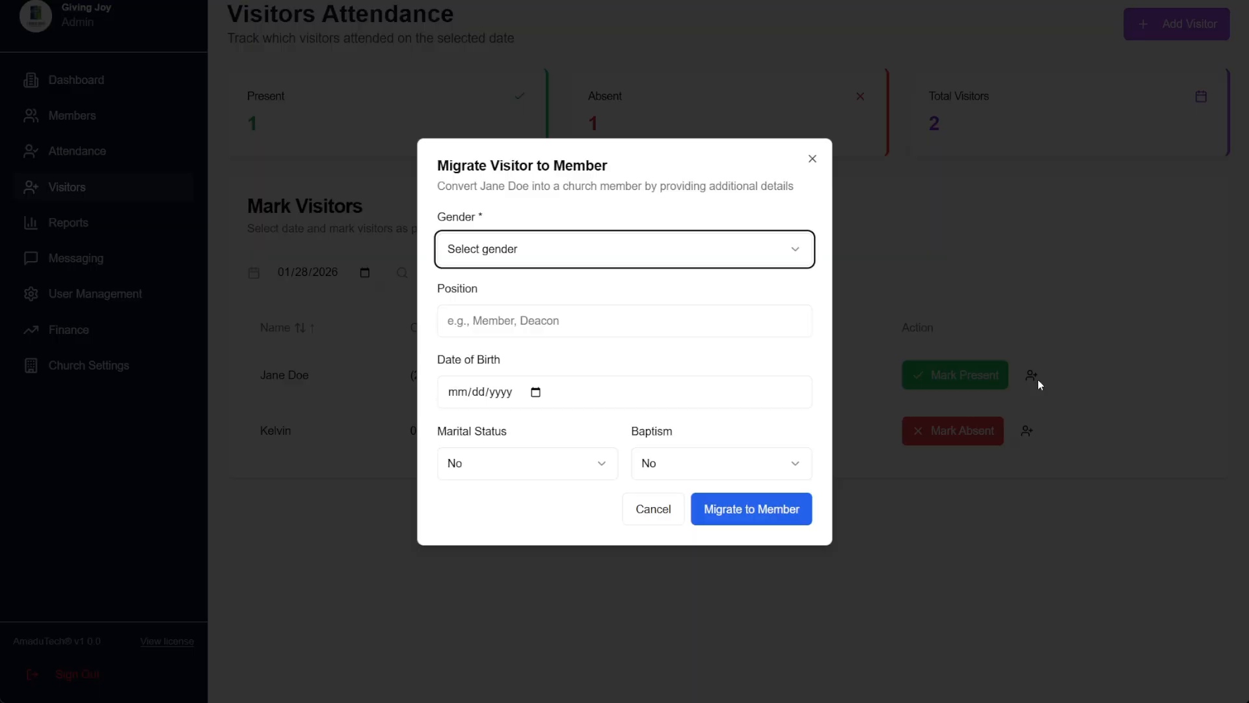
{"action": "left_click", "coordinate": [812, 160]}
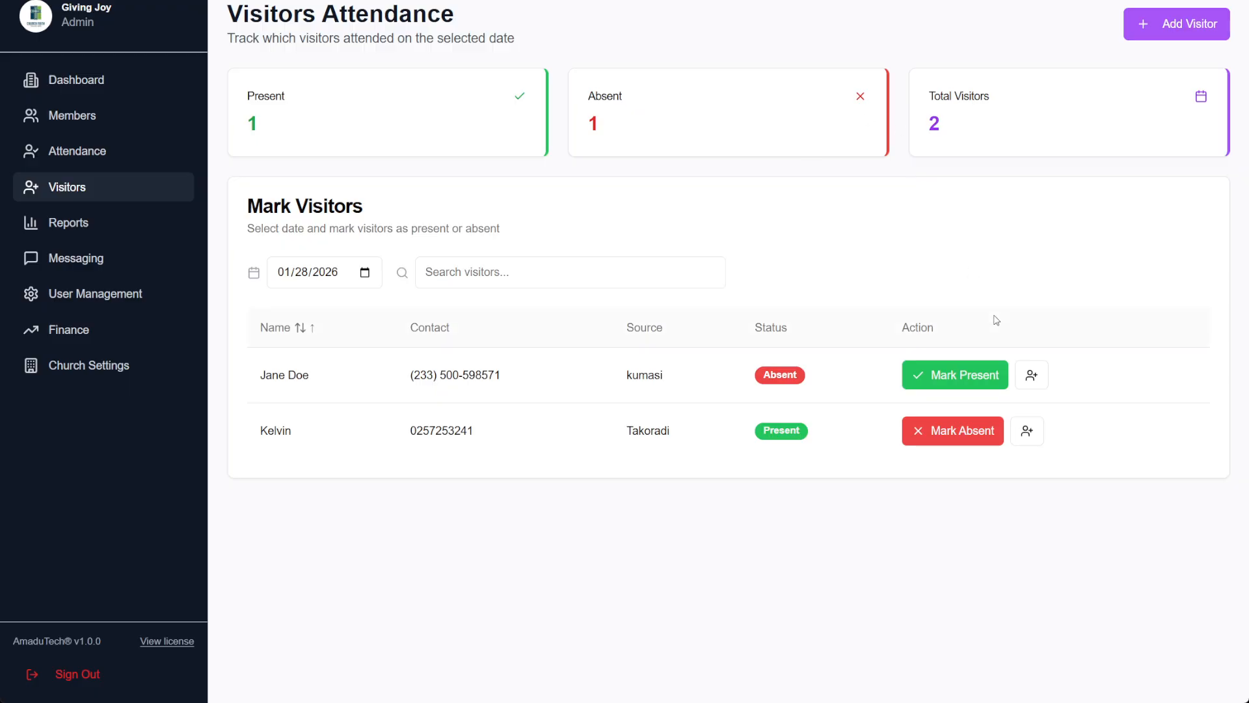
{"action": "left_click", "coordinate": [1026, 432]}
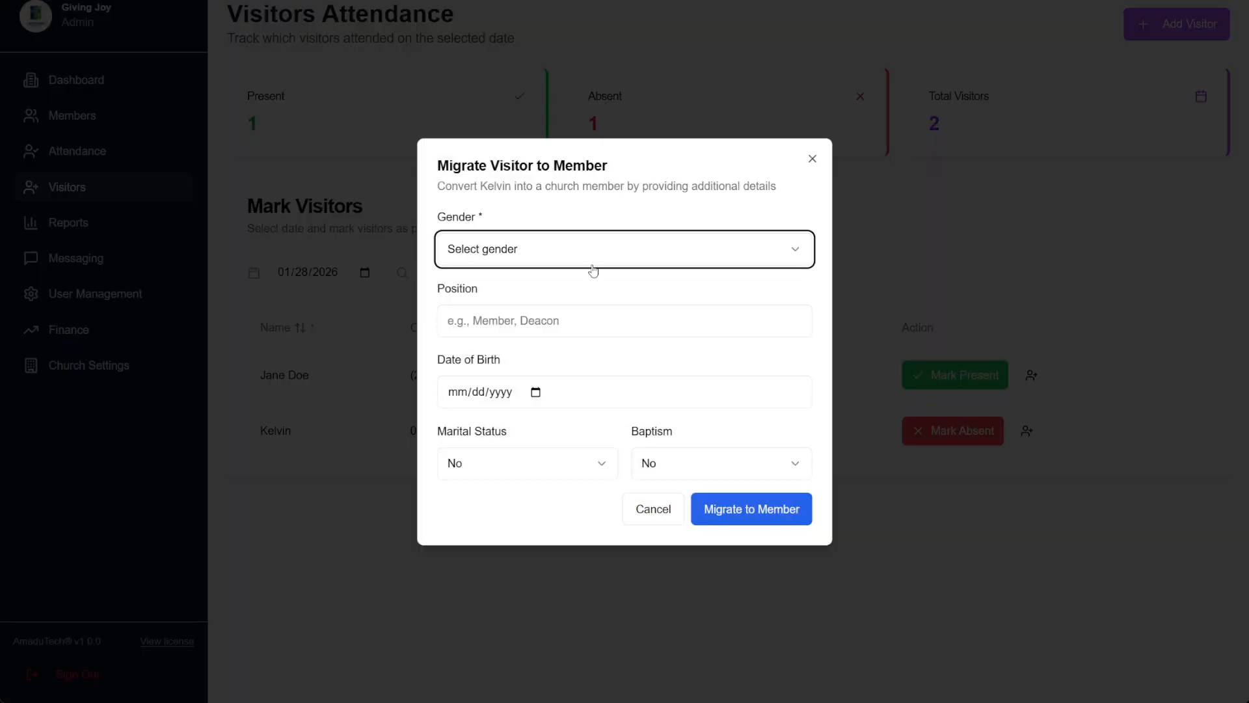
{"action": "left_click", "coordinate": [548, 260]}
{"action": "left_click", "coordinate": [515, 314]}
{"action": "left_click", "coordinate": [530, 254]}
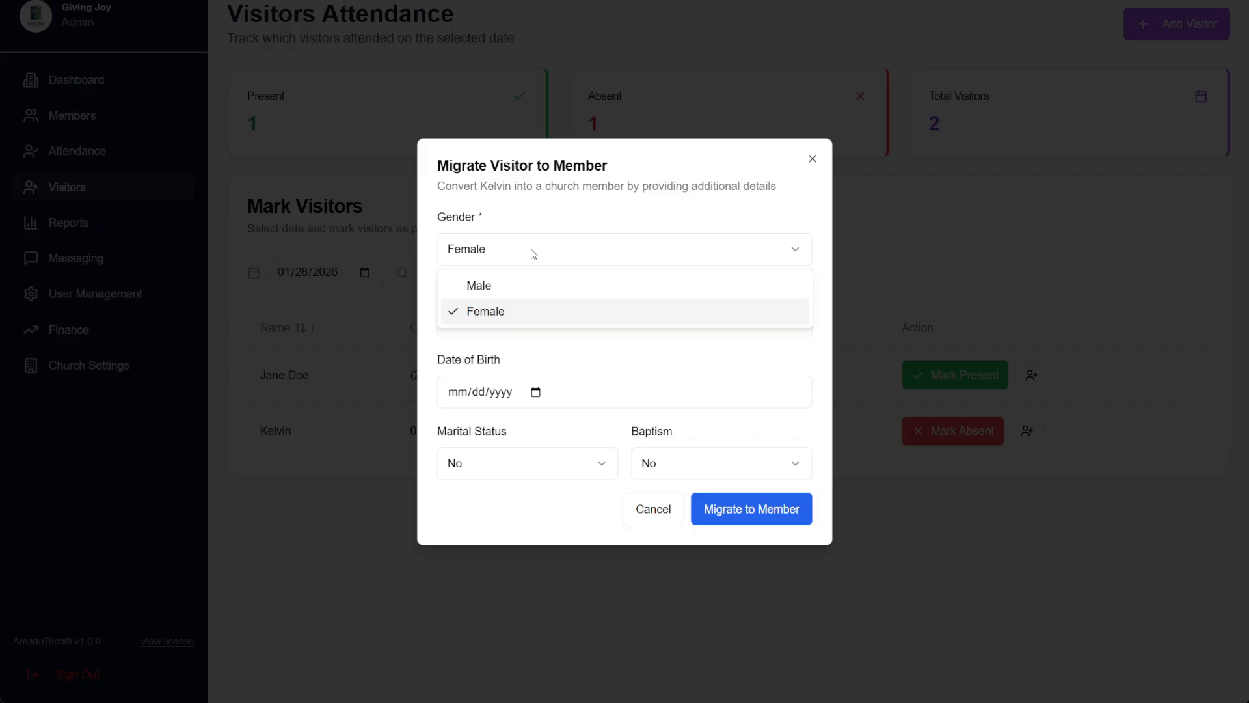
{"action": "left_click", "coordinate": [485, 286]}
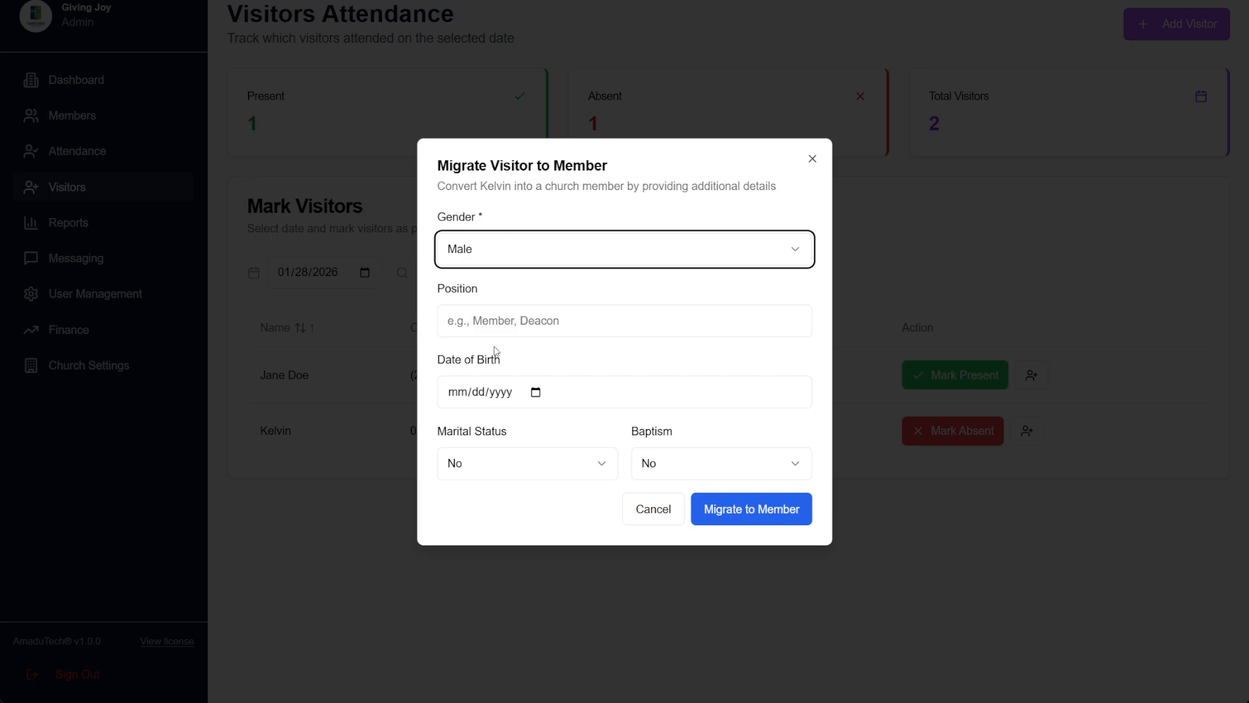
{"action": "left_click", "coordinate": [727, 513]}
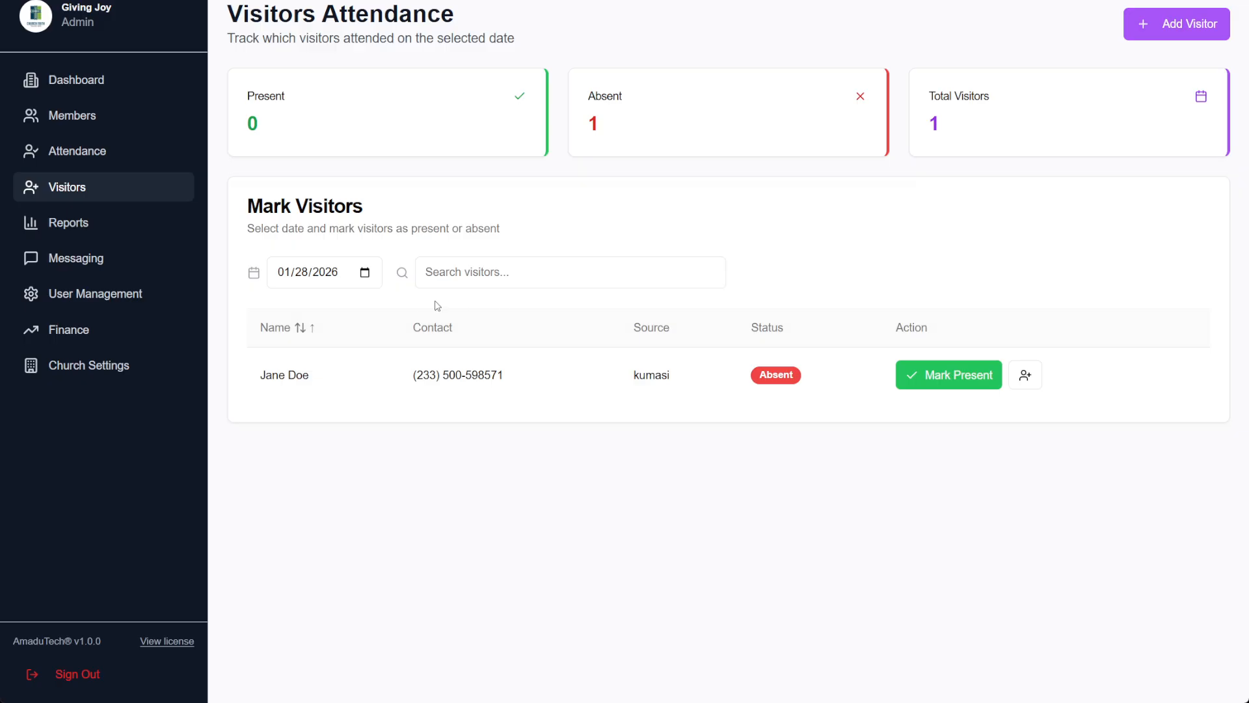
{"action": "left_click", "coordinate": [963, 386]}
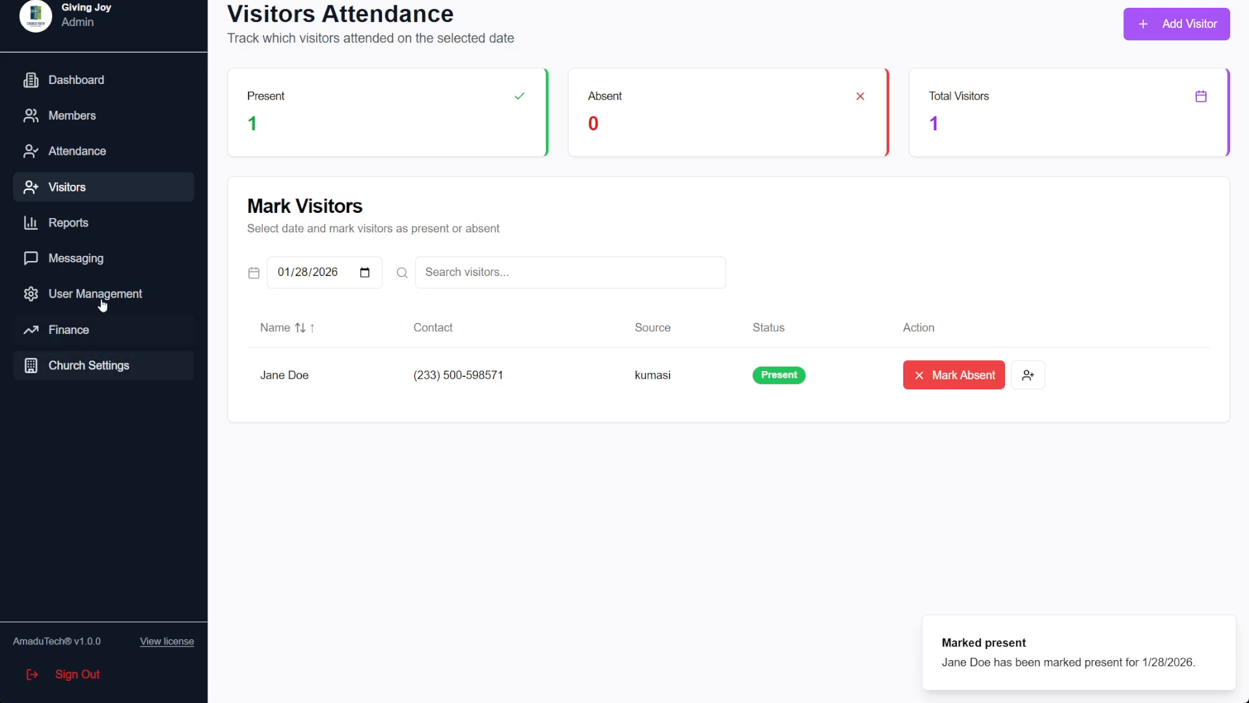
View the attendance report under Reports, then open the Messaging page
{"action": "left_click", "coordinate": [79, 225]}
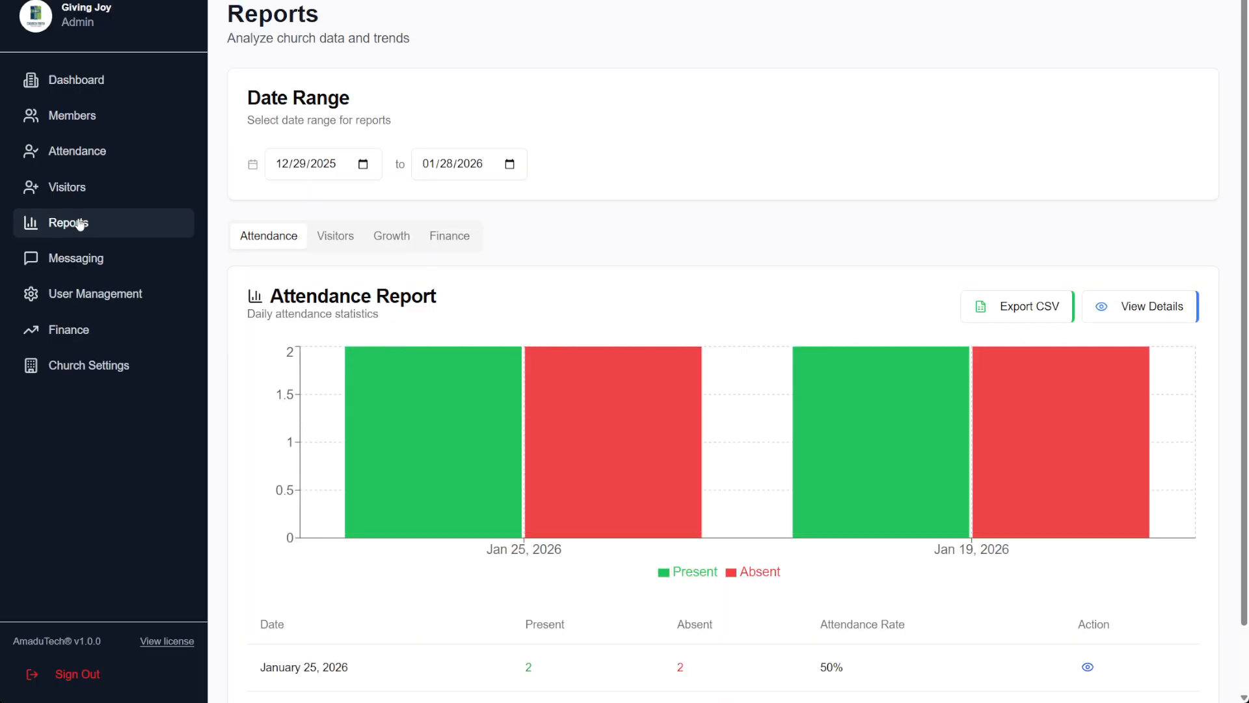
{"action": "left_click", "coordinate": [89, 276]}
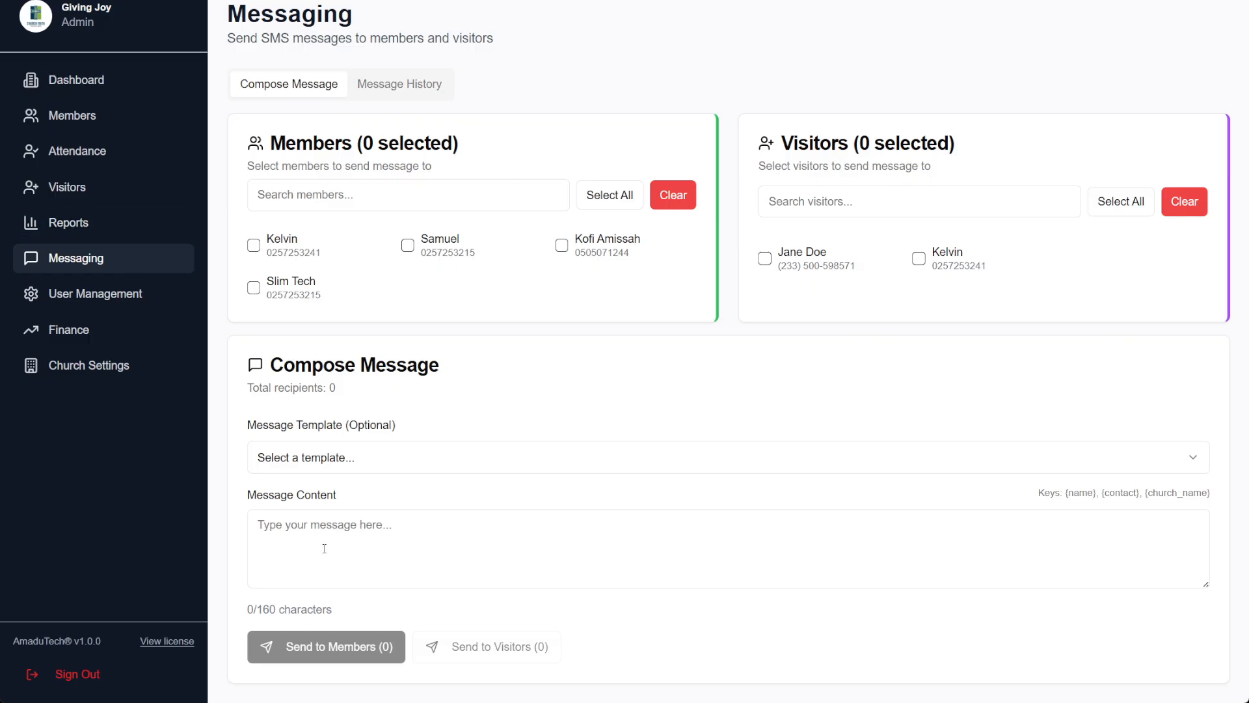
Load the We Miss You template and review its {name} and {contact} placeholders
{"action": "left_click", "coordinate": [370, 463]}
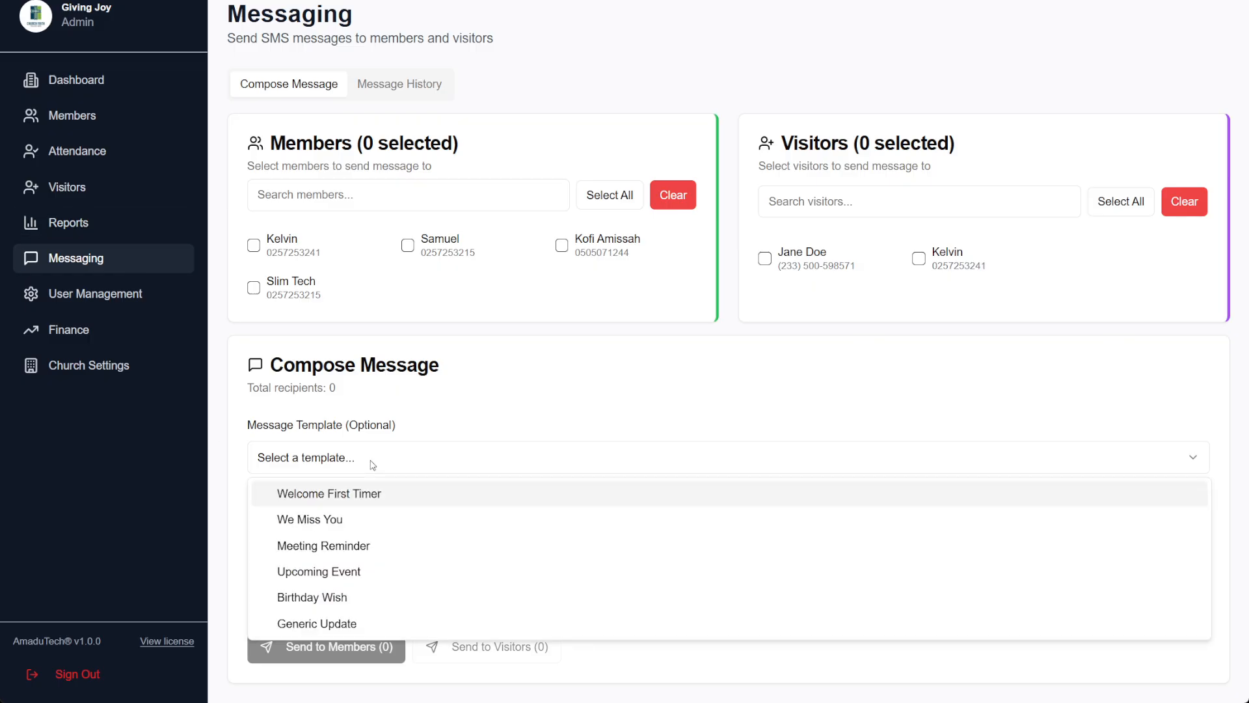
{"action": "left_click", "coordinate": [325, 521]}
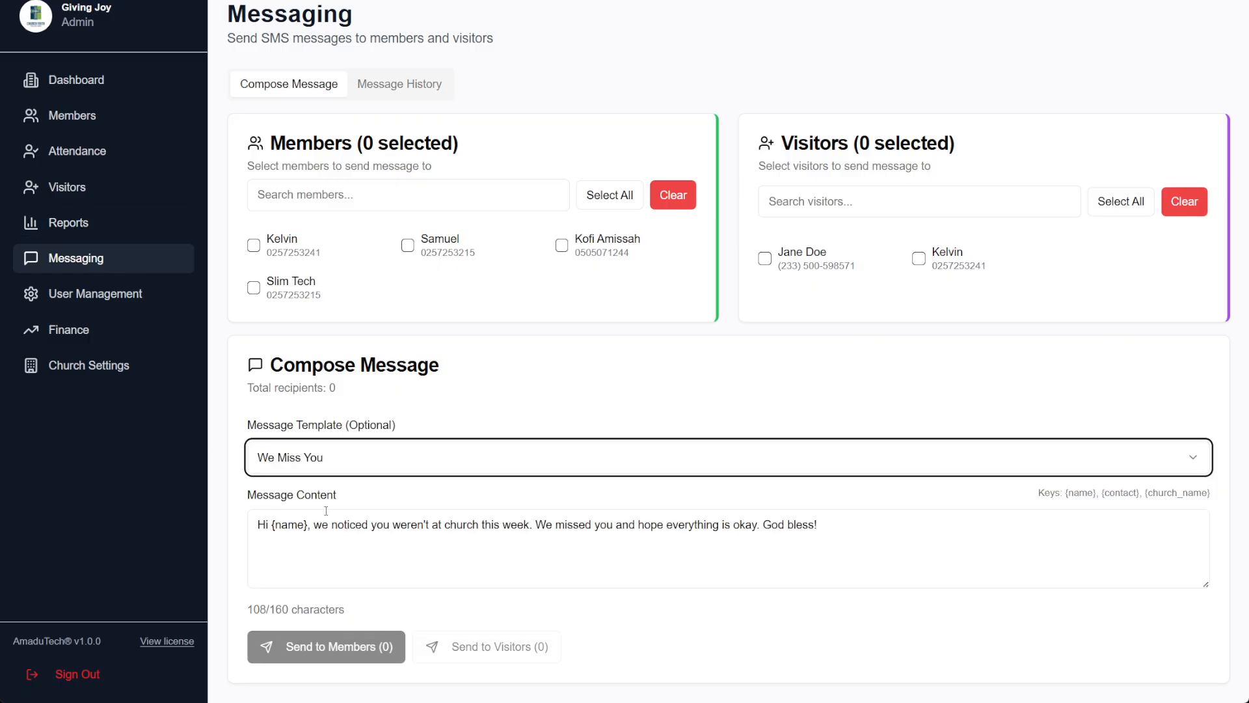
{"action": "left_click_drag", "start_coordinate": [260, 526], "coordinate": [283, 528]}
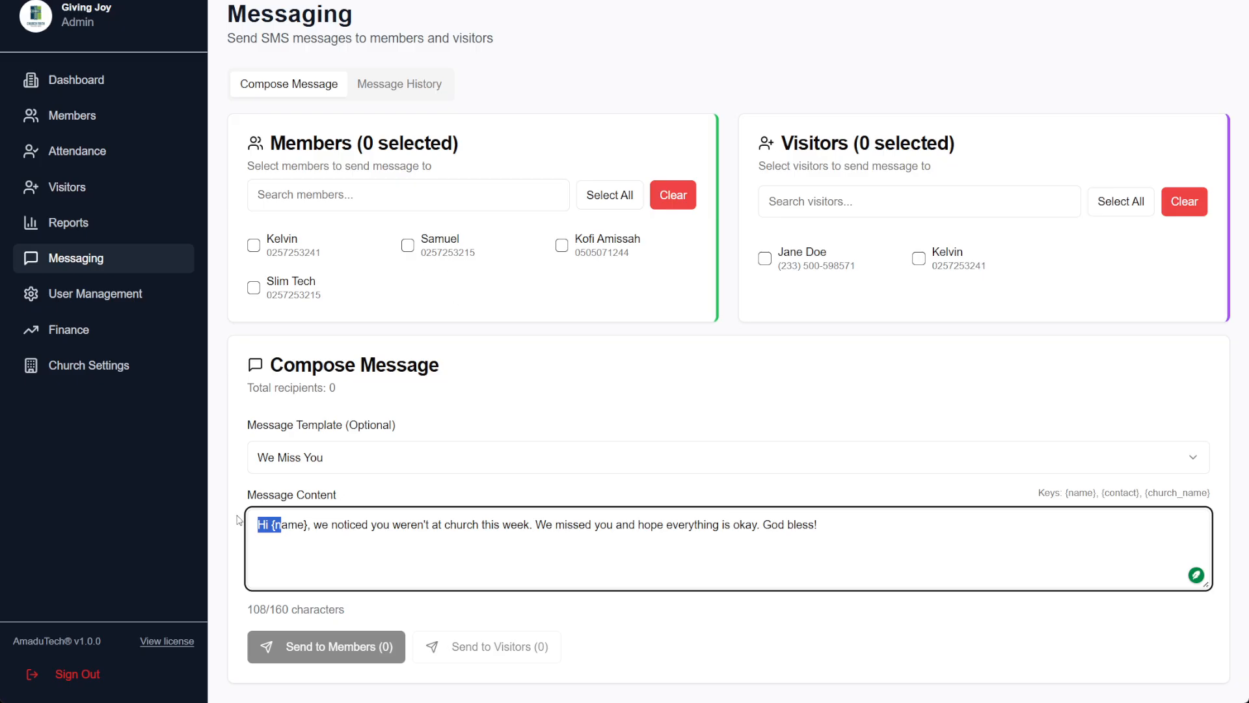
{"action": "left_click", "coordinate": [282, 527]}
{"action": "left_click_drag", "start_coordinate": [1065, 492], "coordinate": [1099, 492]}
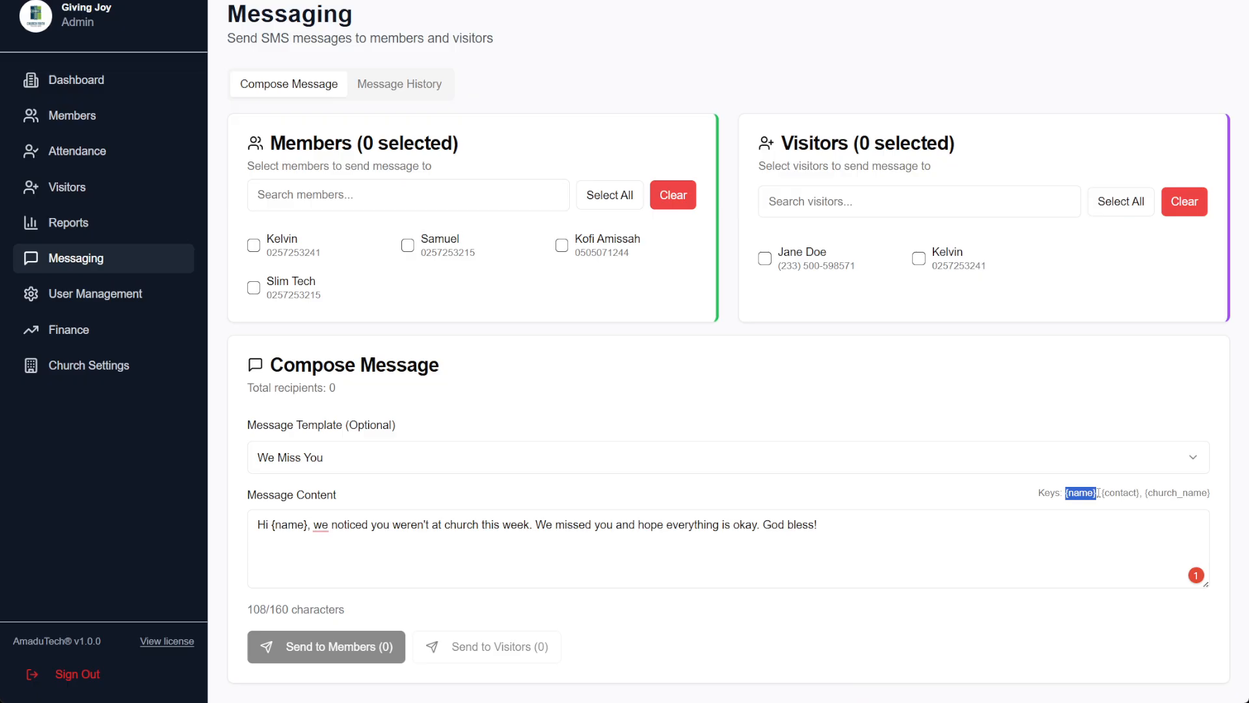
{"action": "left_click_drag", "start_coordinate": [1100, 493], "coordinate": [1214, 501]}
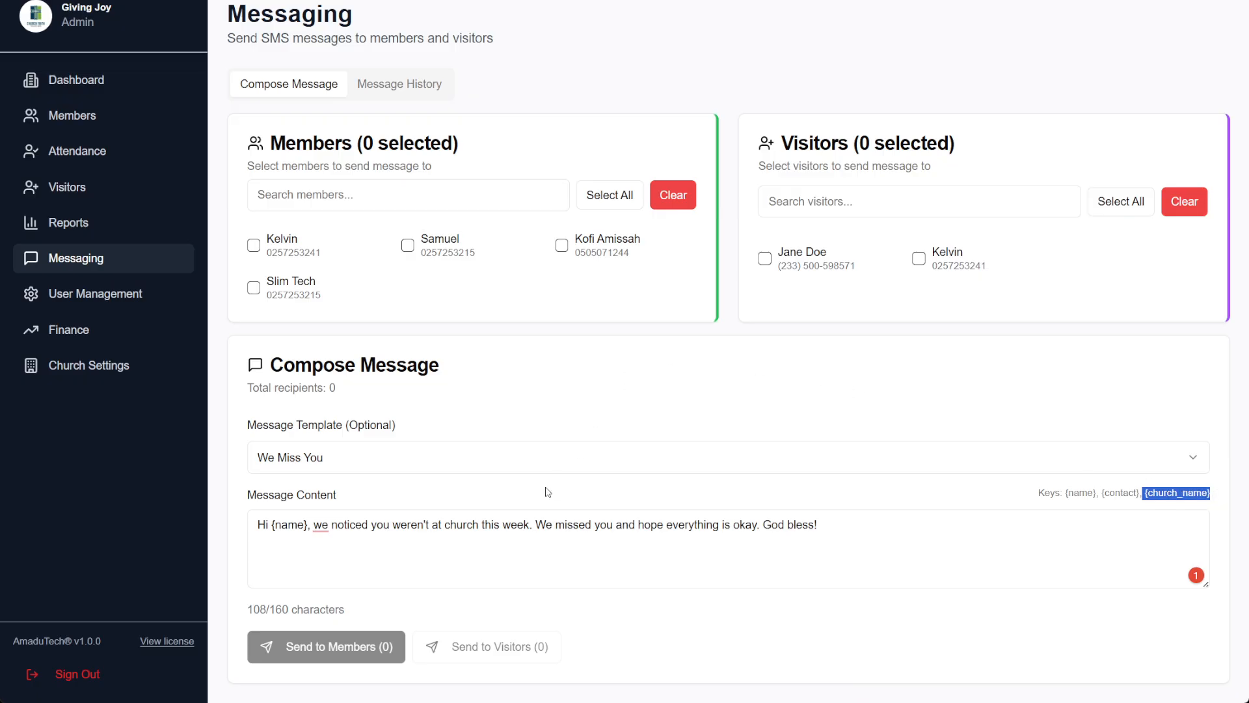
{"action": "left_click", "coordinate": [929, 525]}
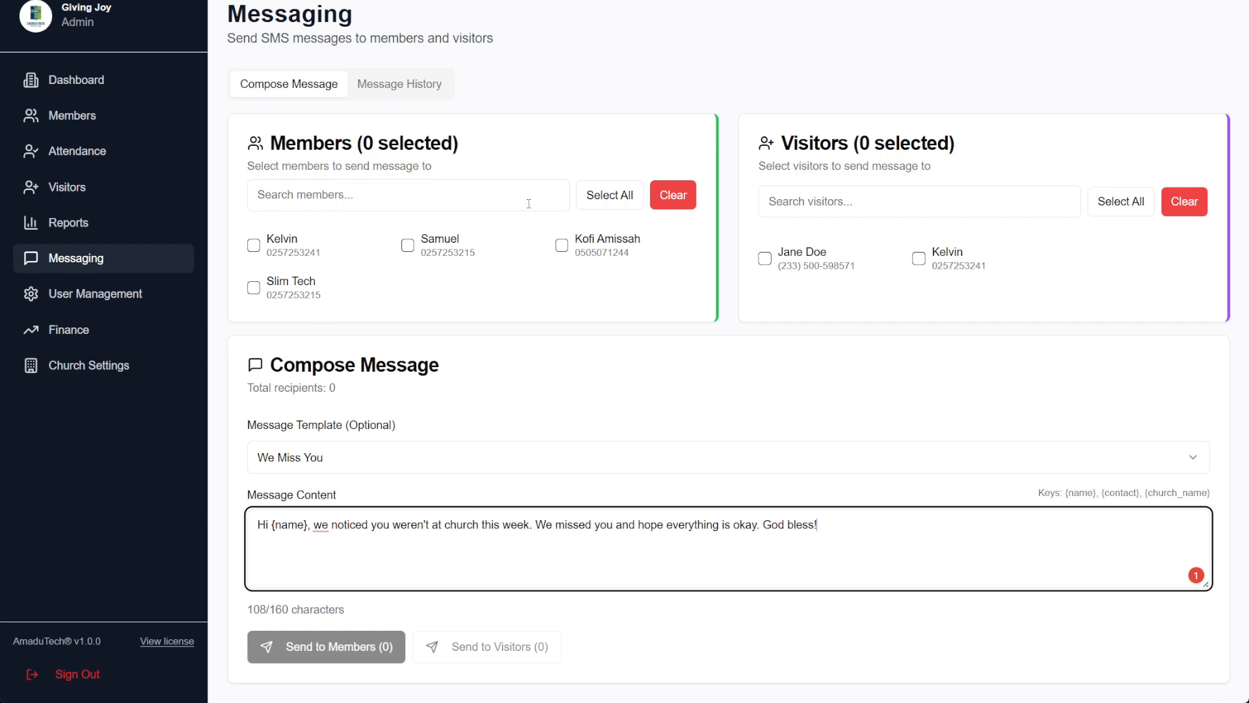
Select all members, drop two, send to the remaining two, then add both visitors
{"action": "left_click", "coordinate": [604, 203]}
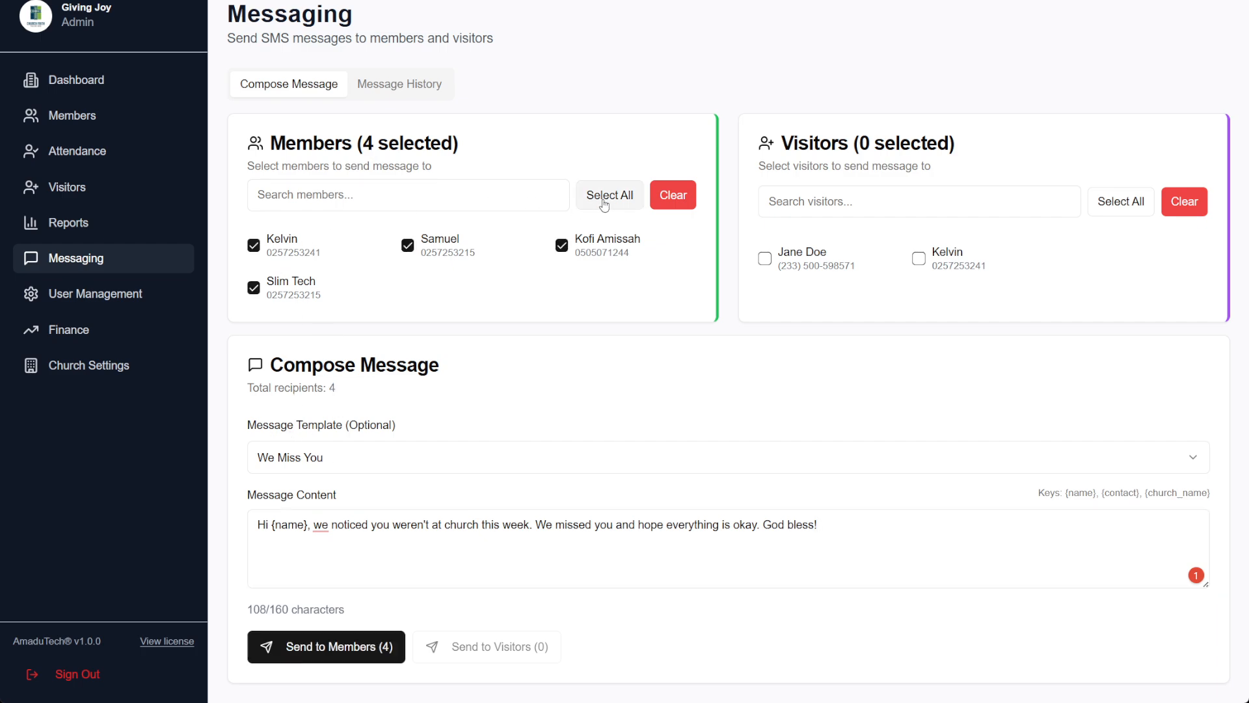
{"action": "left_click", "coordinate": [561, 245]}
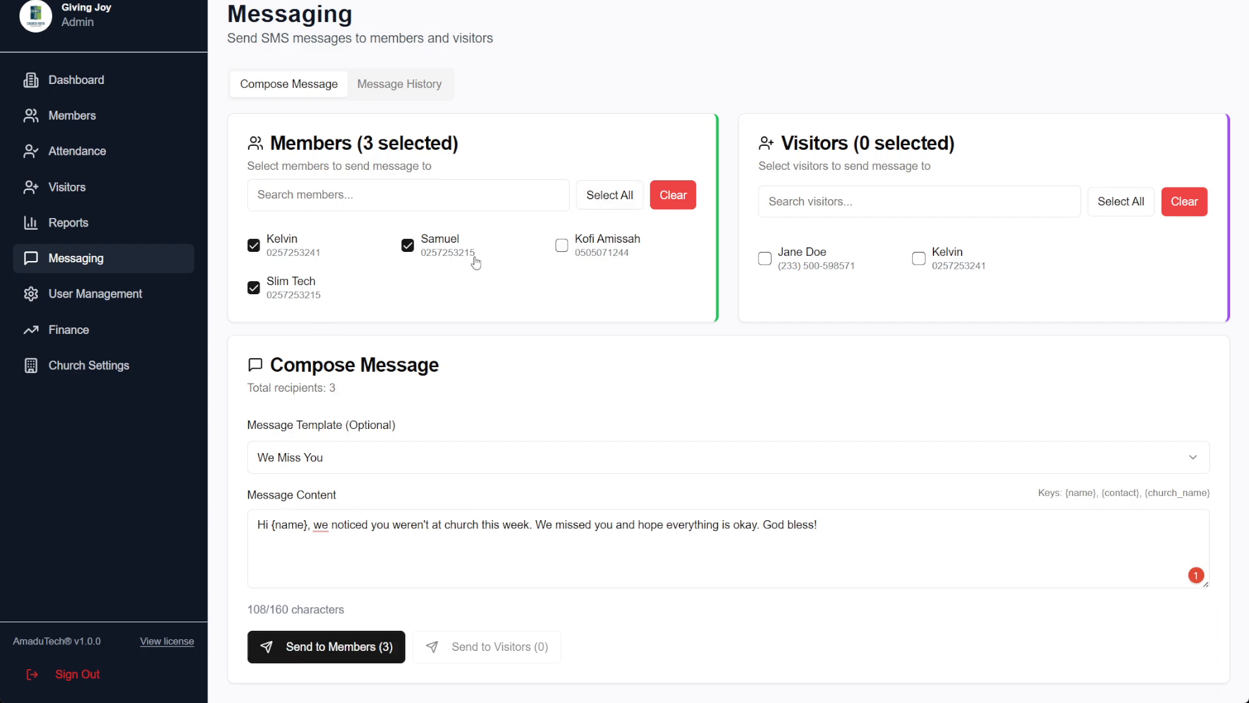
{"action": "left_click", "coordinate": [408, 246]}
{"action": "left_click", "coordinate": [311, 659]}
{"action": "left_click", "coordinate": [764, 258]}
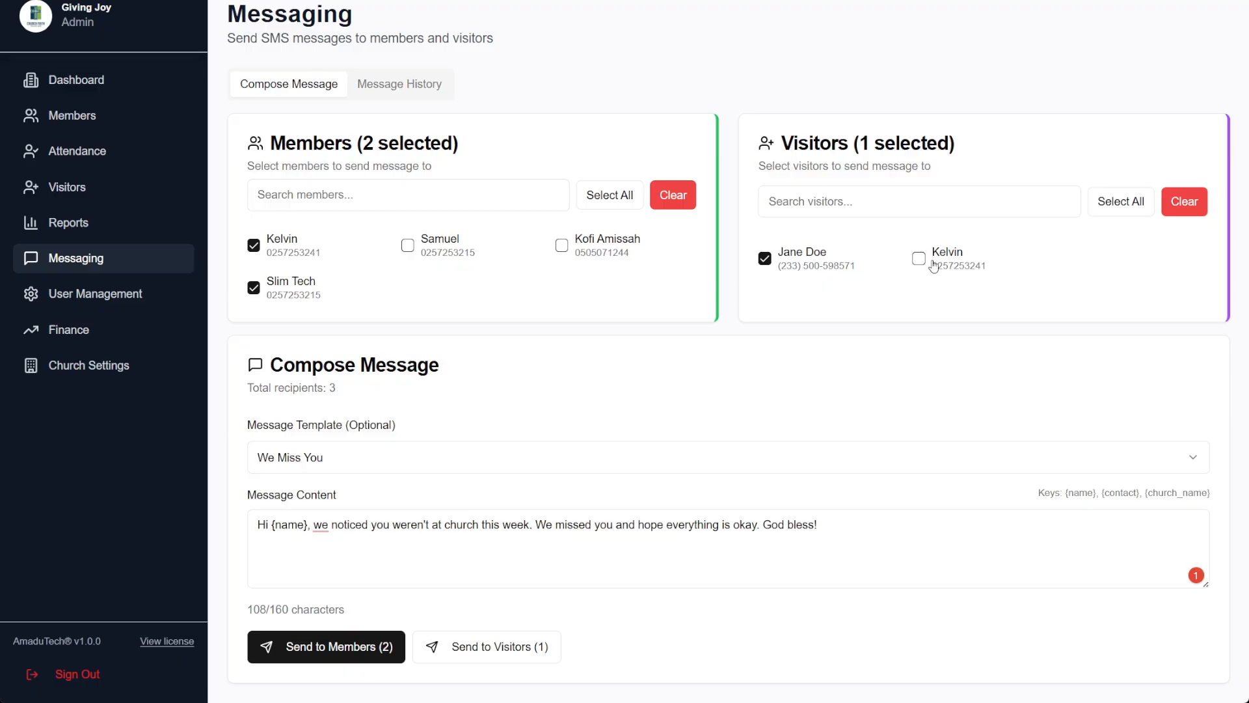
{"action": "left_click", "coordinate": [919, 258]}
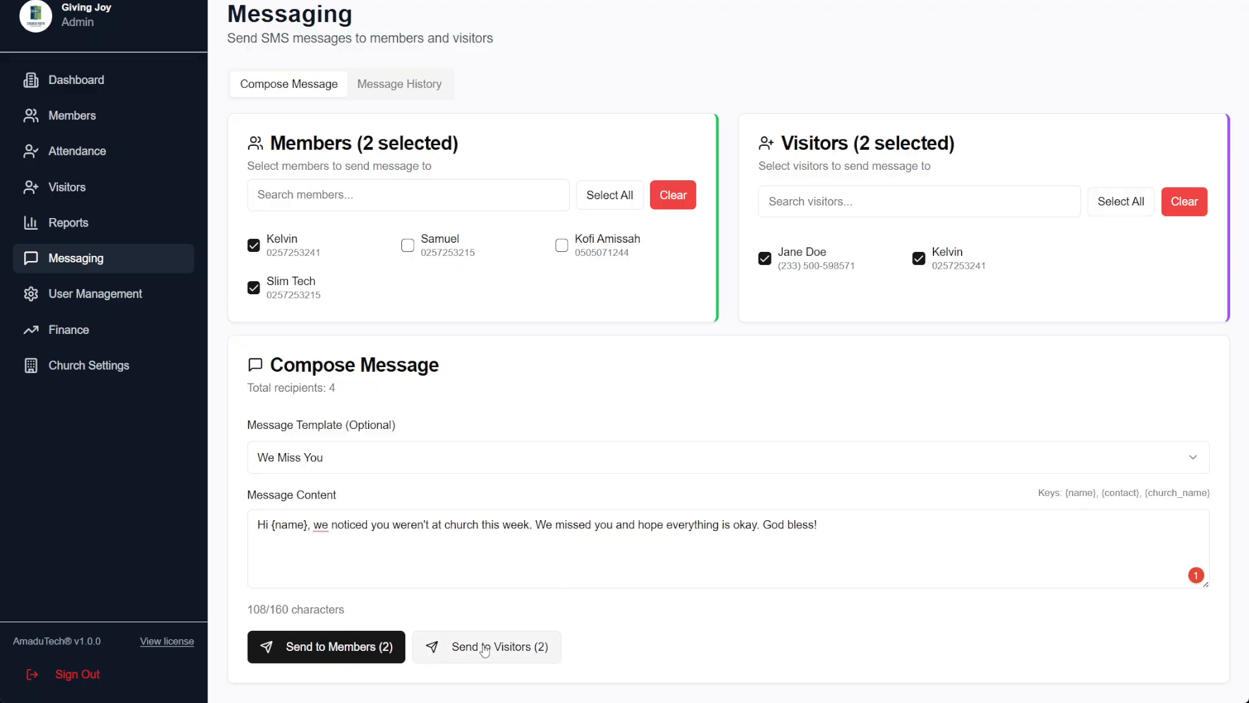
Glance at Message History, return to Compose Message, then go to User Management
{"action": "left_click", "coordinate": [413, 85]}
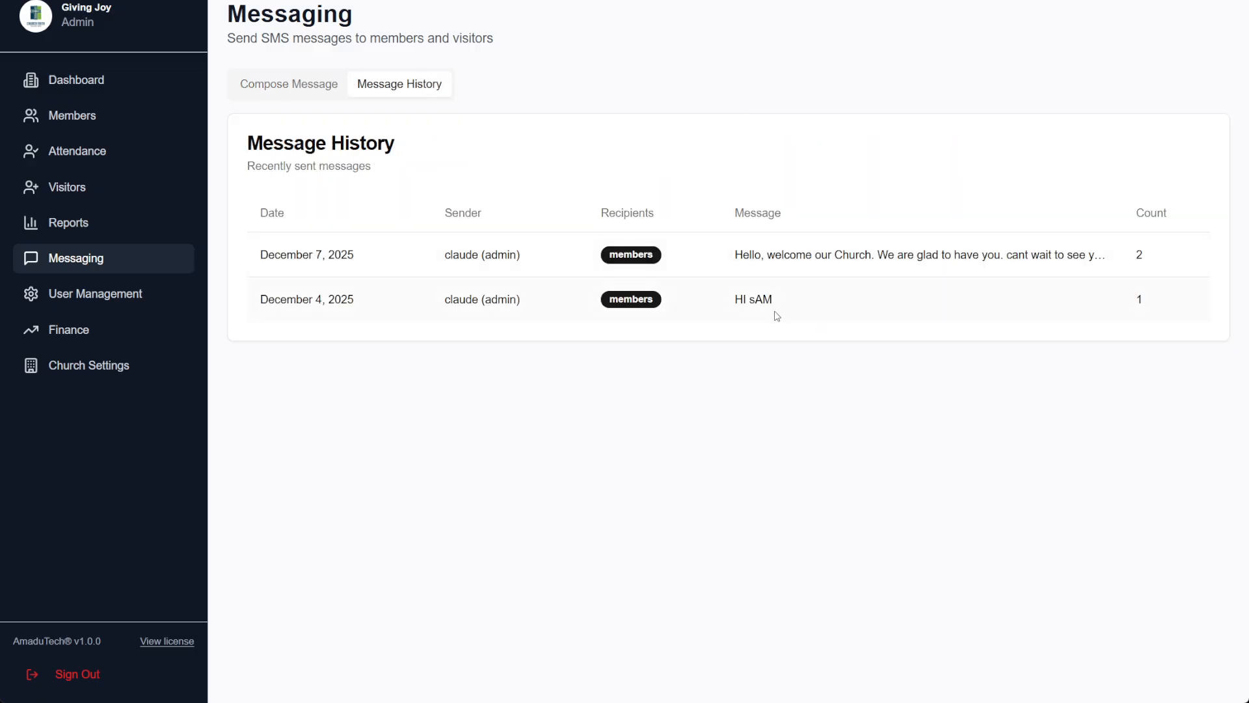
{"action": "left_click", "coordinate": [295, 94]}
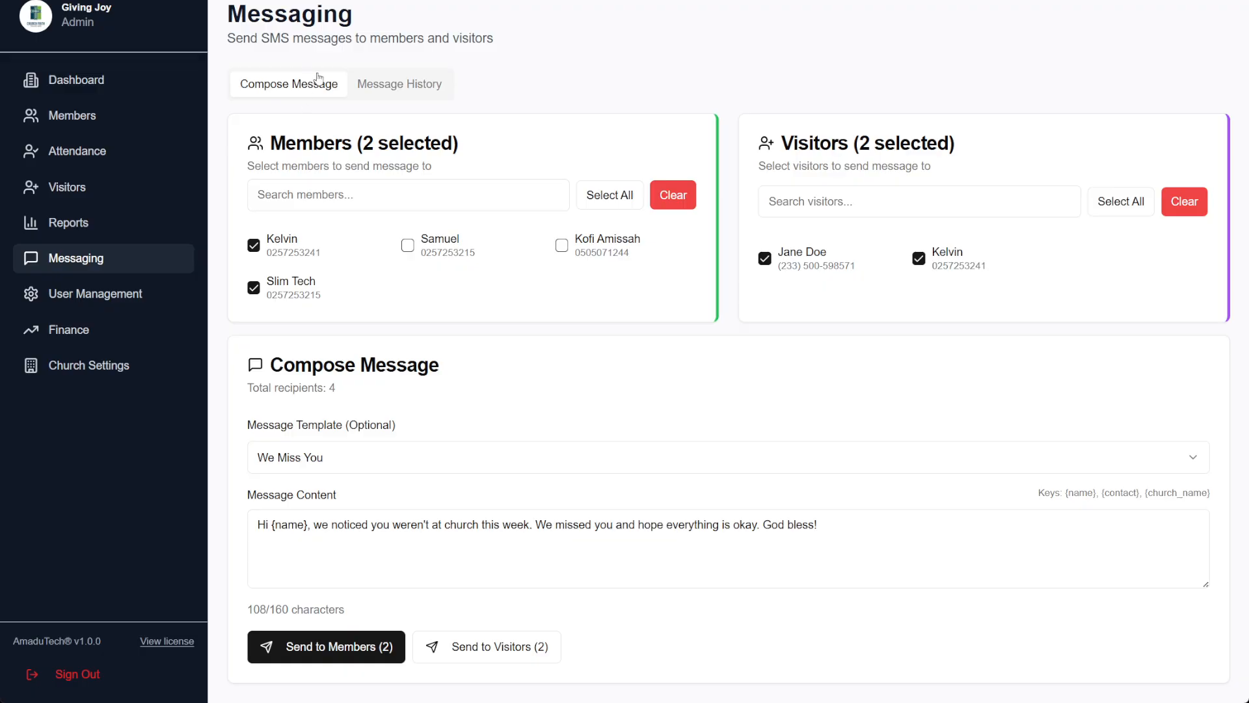
{"action": "left_click", "coordinate": [72, 292]}
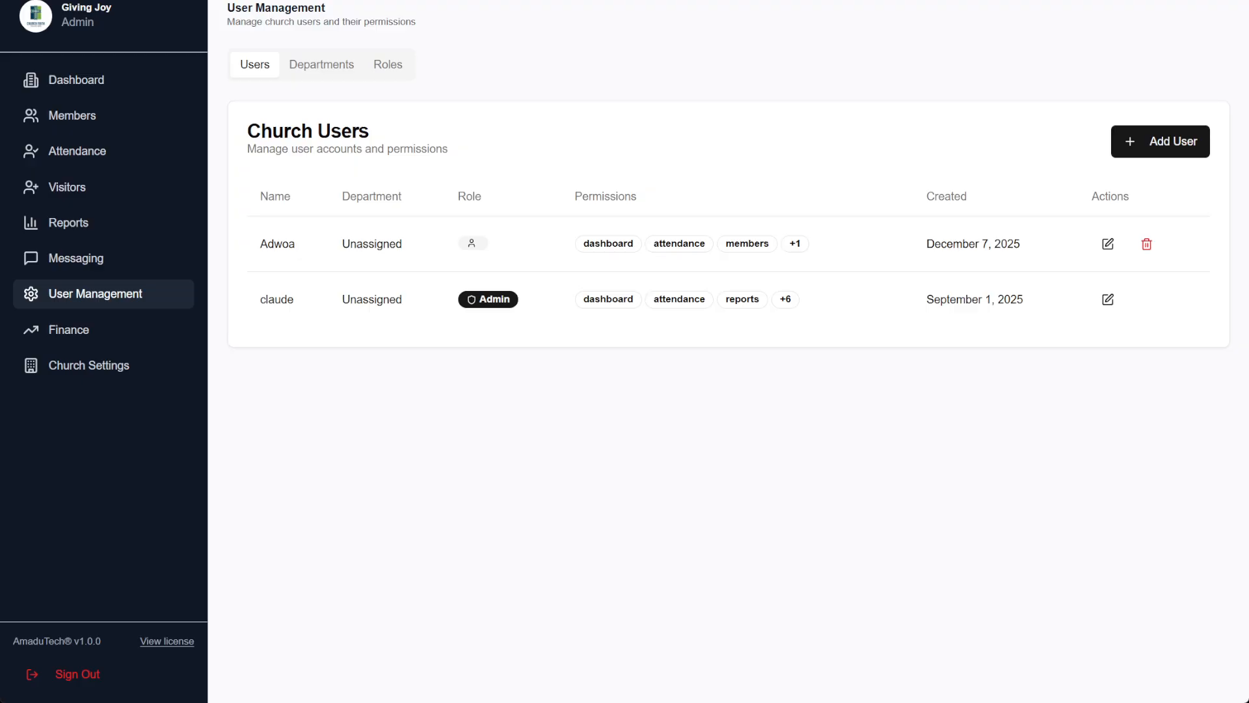
Start a new user and enter the user's name, username and password
{"action": "left_click", "coordinate": [1149, 148]}
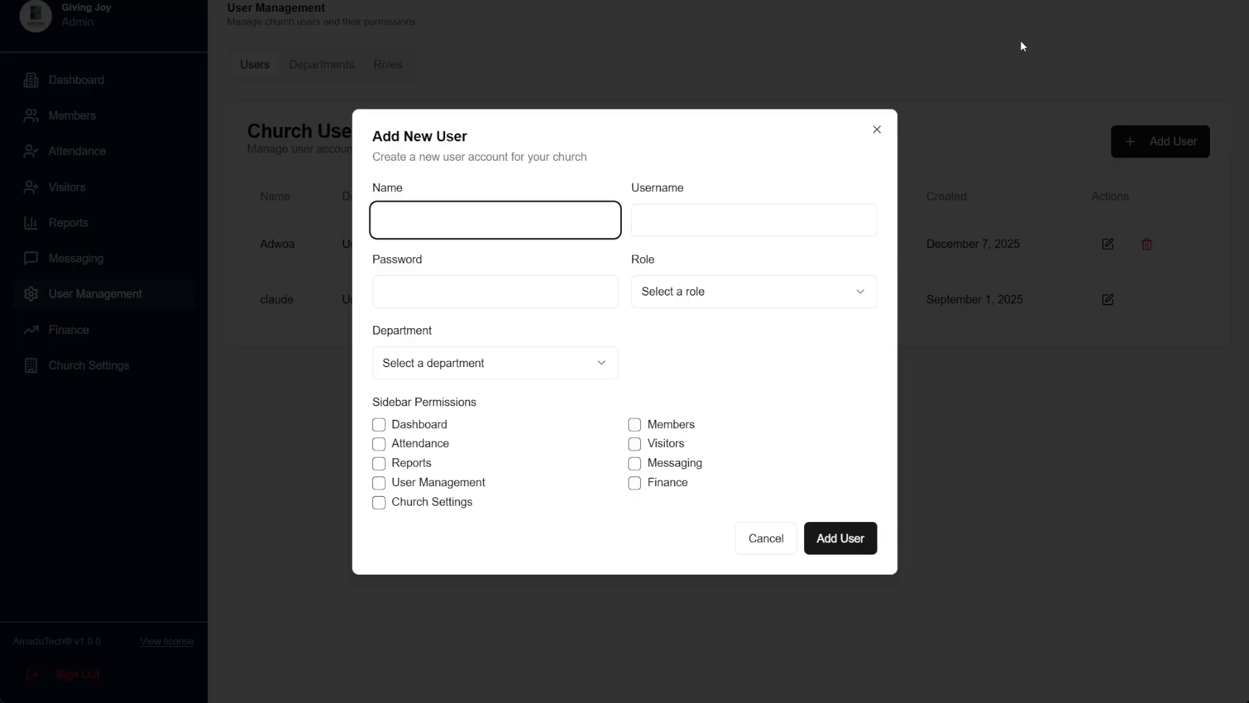
{"action": "type", "text": "Grace S"}
{"action": "key", "text": "BackSpace"}
{"action": "key", "text": "BackSpace"}
{"action": "left_click", "coordinate": [654, 215]}
{"action": "type", "text": "grace"}
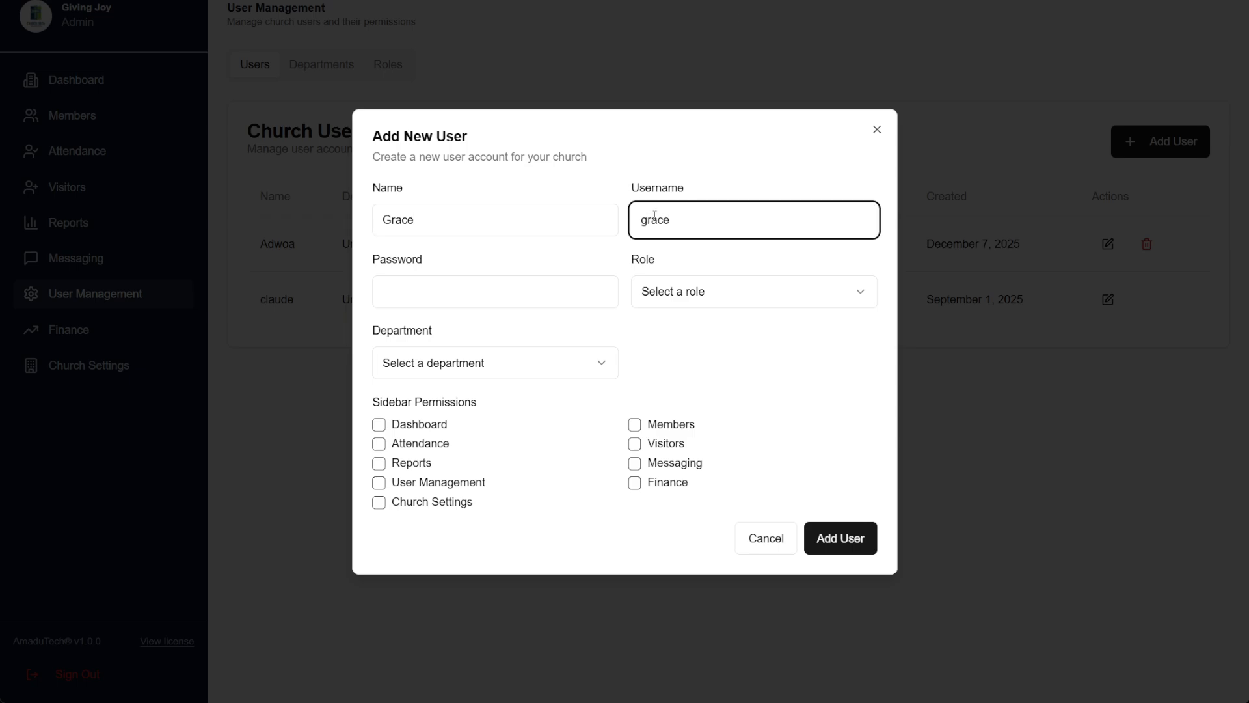
{"action": "left_click", "coordinate": [603, 301]}
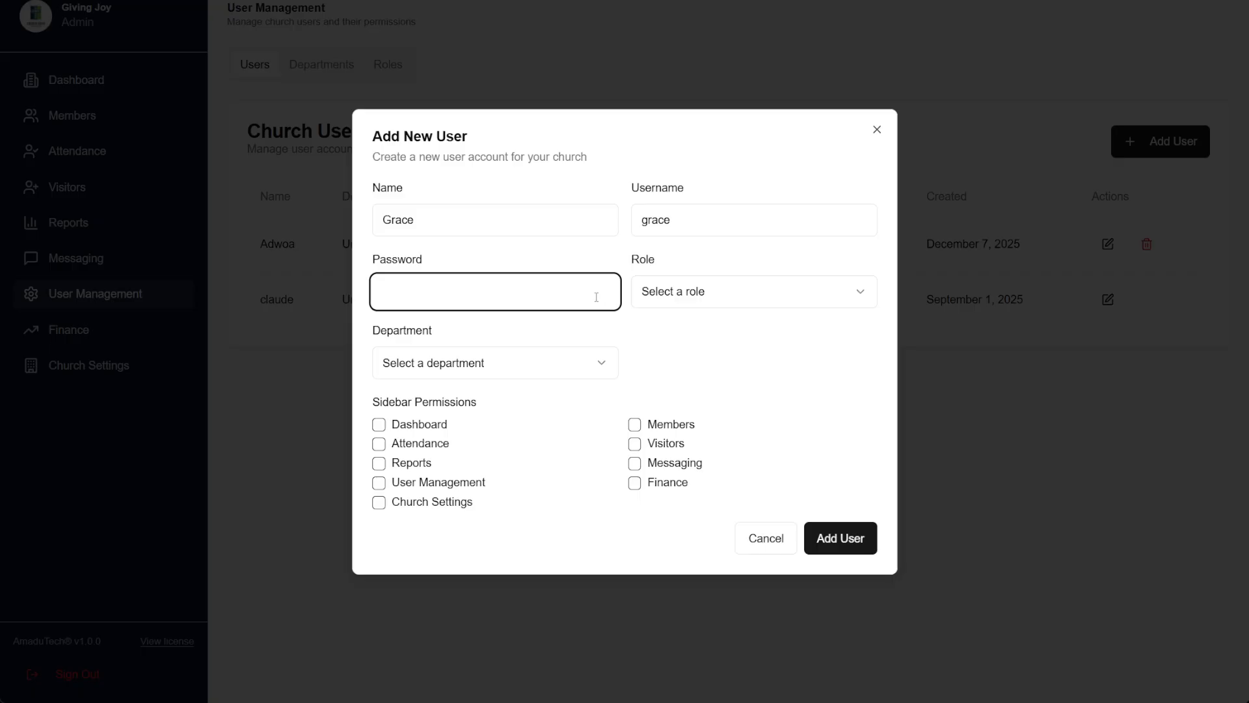
{"action": "type", "text": "••••••"}
Give the new user the Shepherd role and the Choir department
{"action": "left_click", "coordinate": [764, 284]}
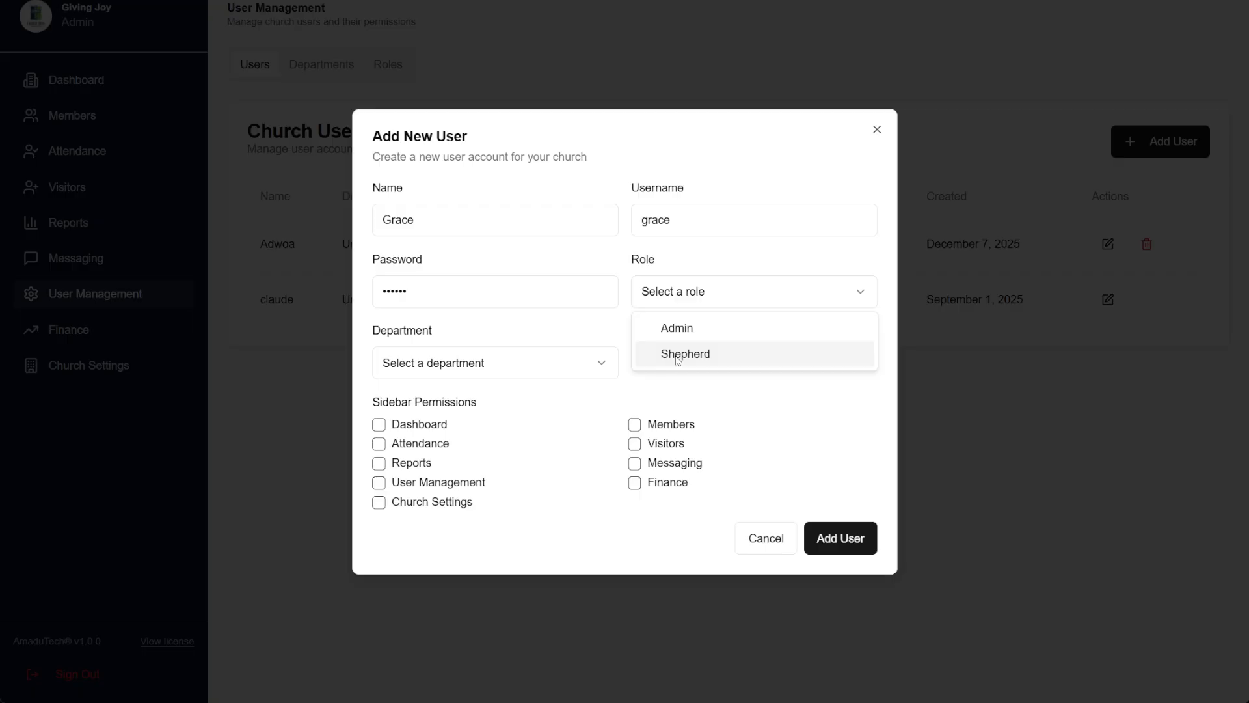
{"action": "left_click", "coordinate": [678, 357]}
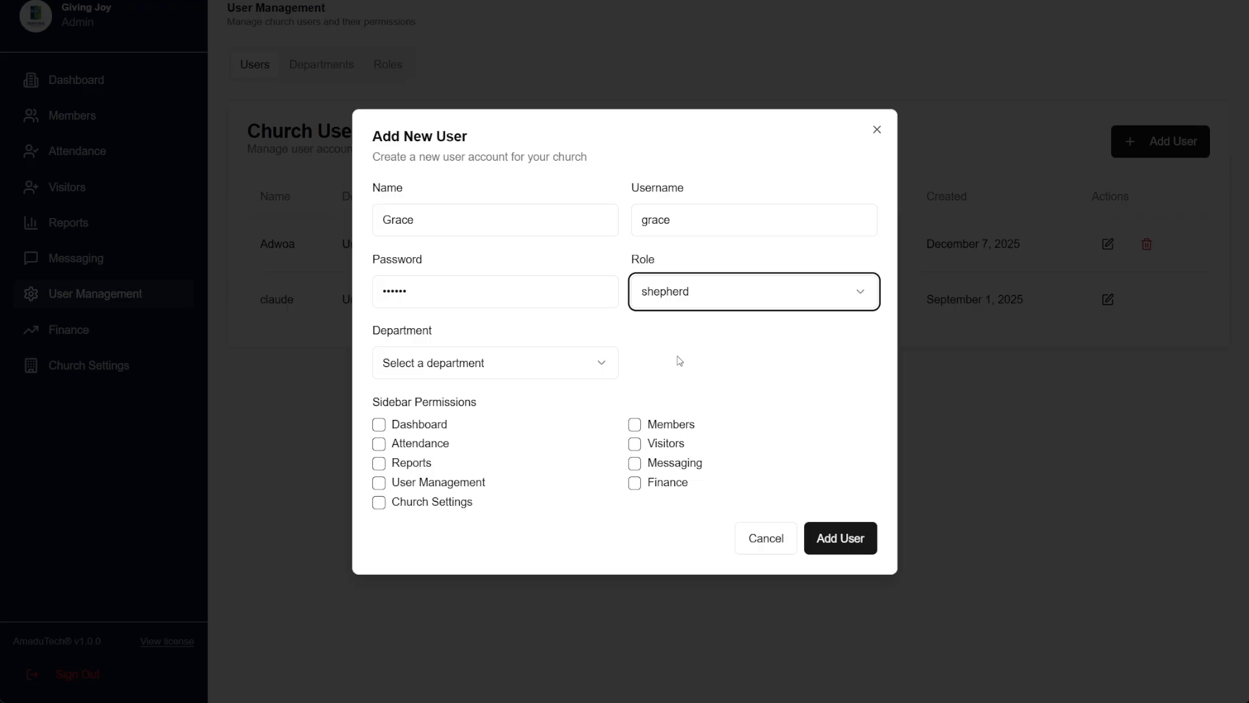
{"action": "left_click", "coordinate": [557, 363]}
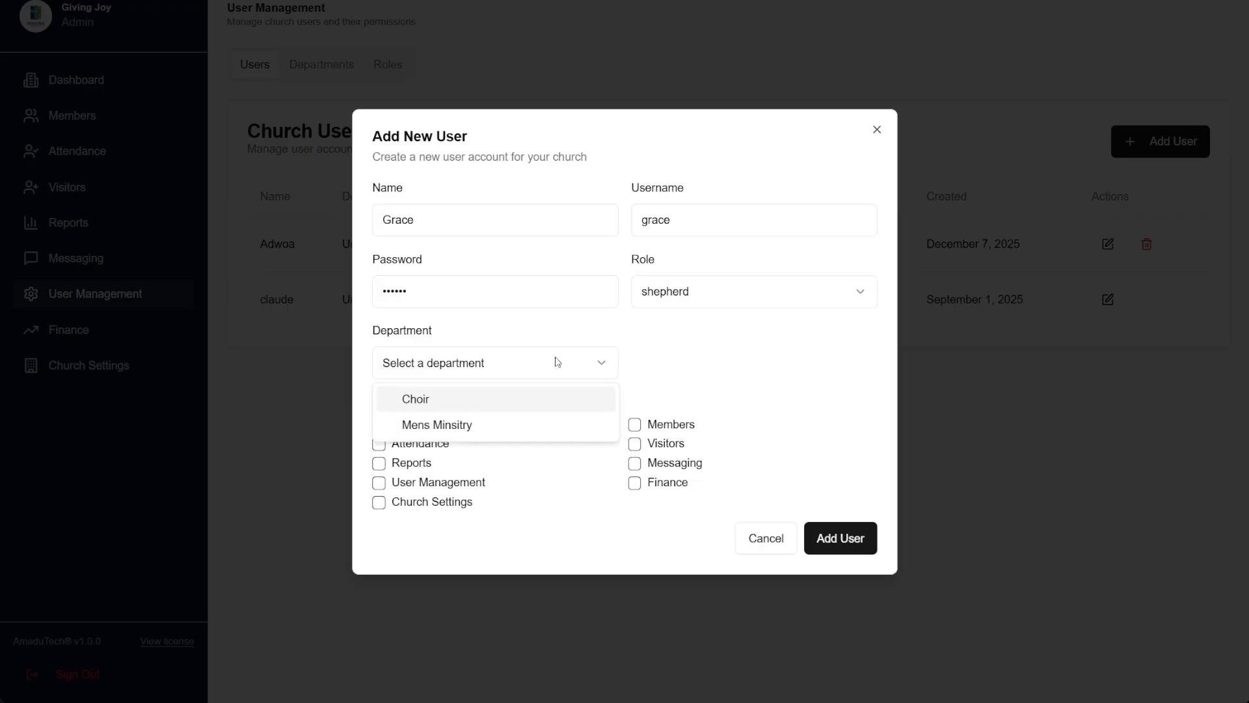
{"action": "left_click", "coordinate": [439, 406]}
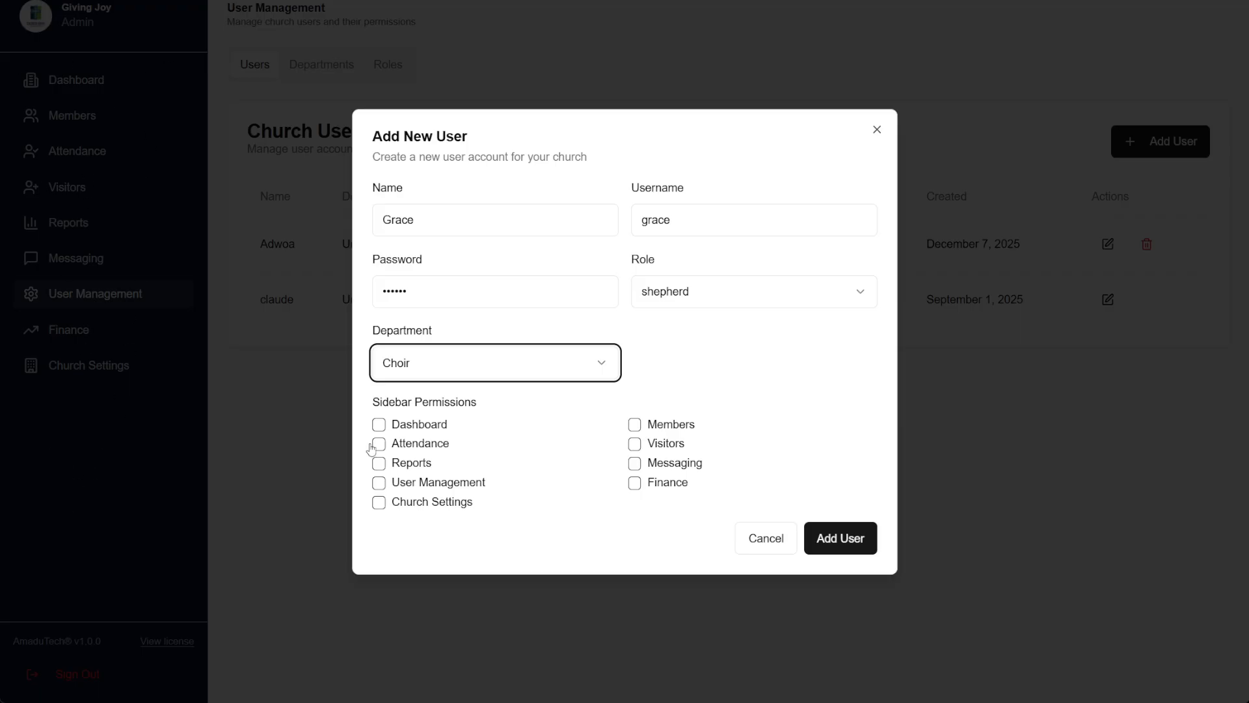
Grant Dashboard, Attendance, Members, Visitors and Messaging permissions and create the Shepherd user
{"action": "left_click", "coordinate": [379, 425]}
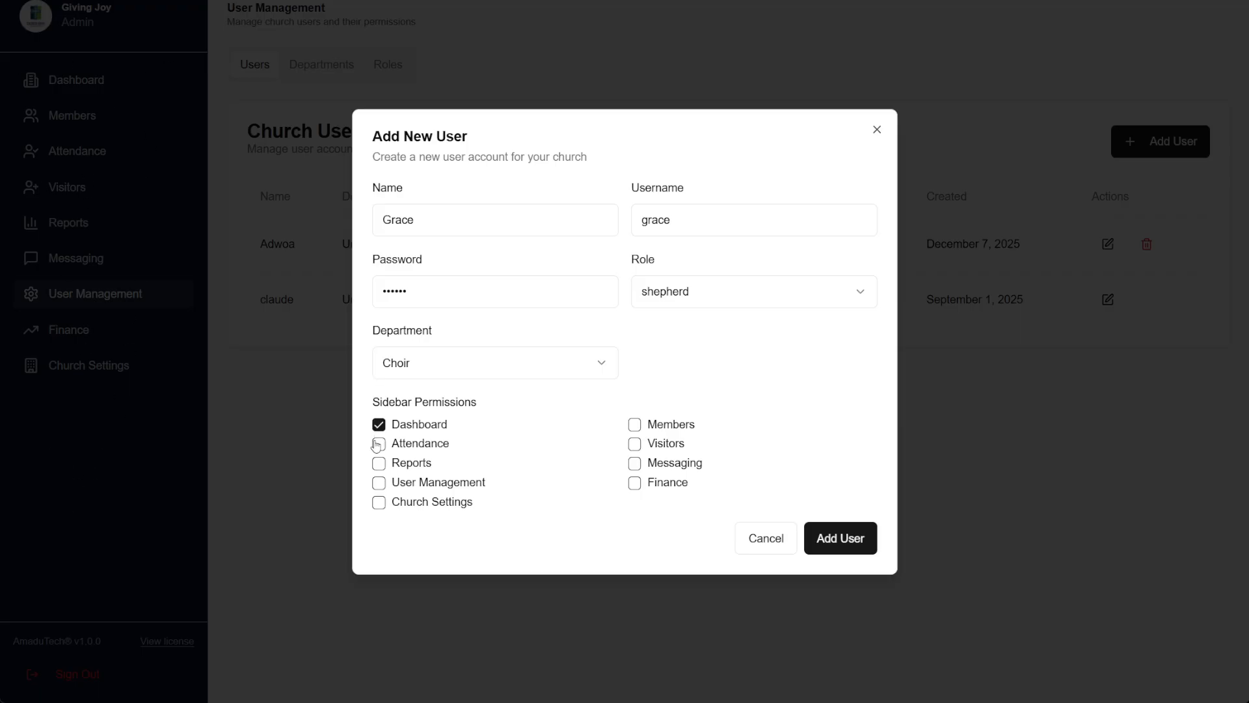
{"action": "left_click", "coordinate": [378, 444]}
{"action": "left_click", "coordinate": [633, 427]}
{"action": "left_click", "coordinate": [638, 448]}
{"action": "left_click", "coordinate": [636, 464]}
{"action": "left_click", "coordinate": [847, 545]}
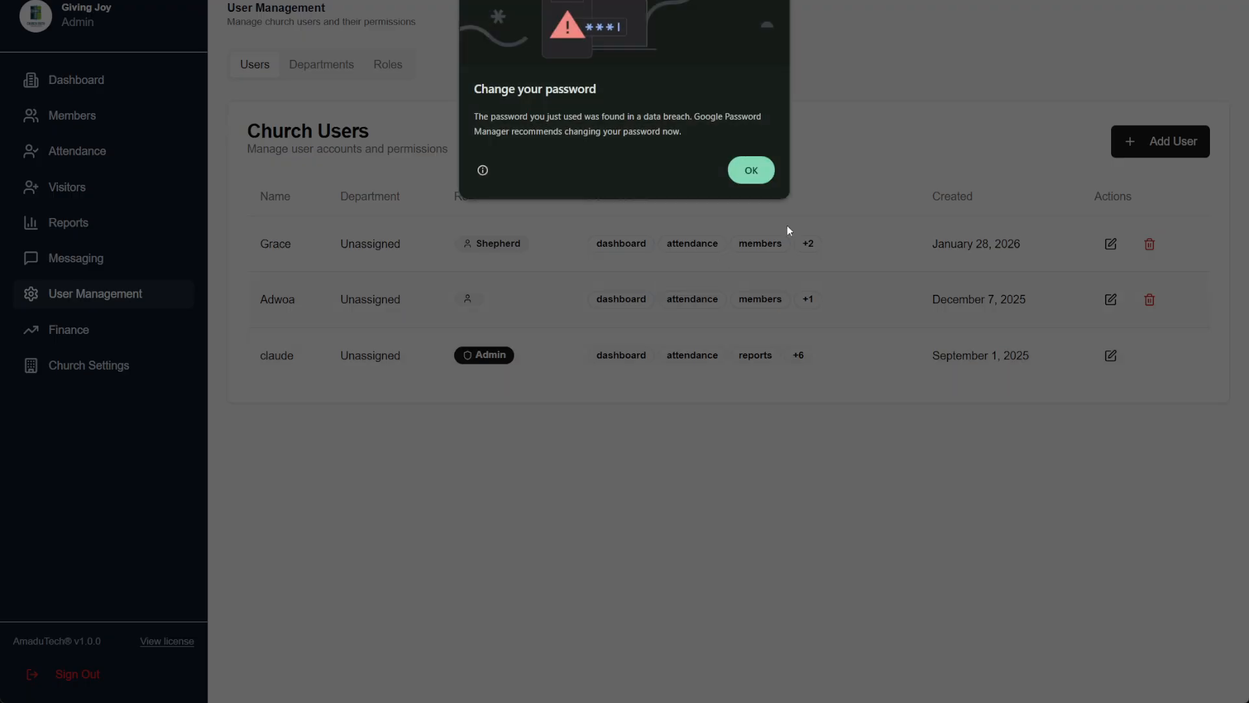
Dismiss the password warning and save a new 'Women Ministry' department
{"action": "left_click", "coordinate": [748, 170]}
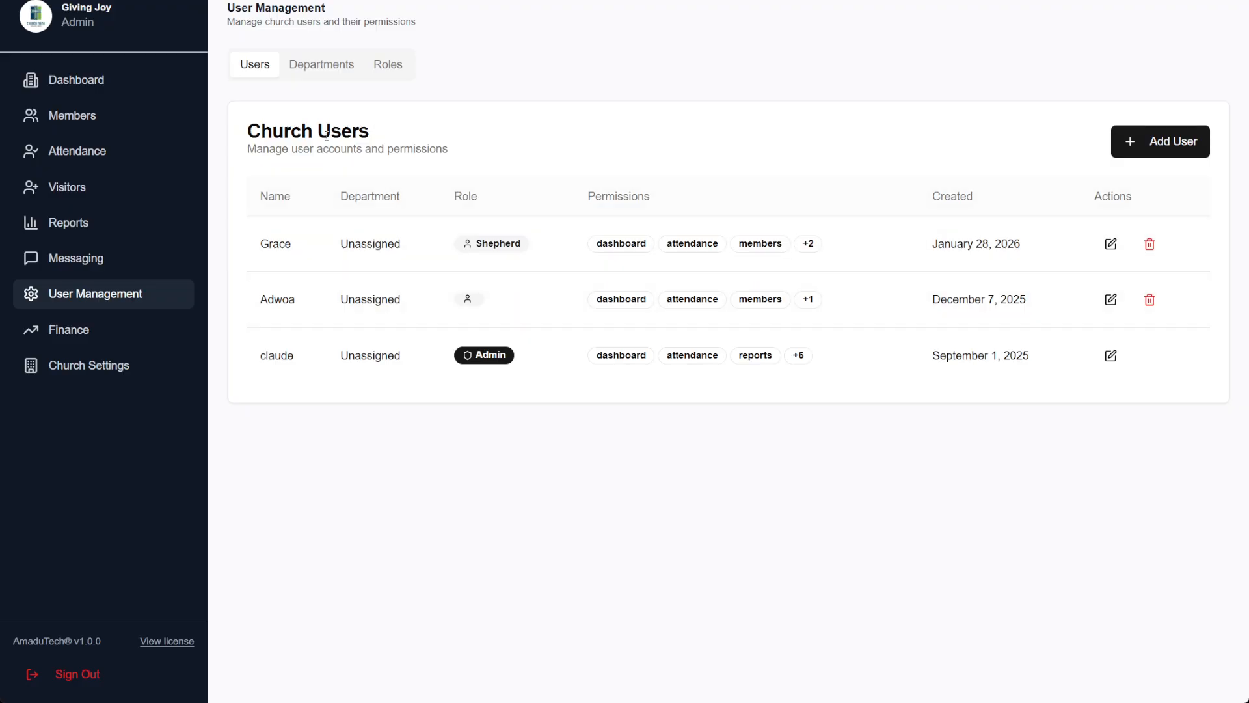
{"action": "left_click", "coordinate": [328, 74]}
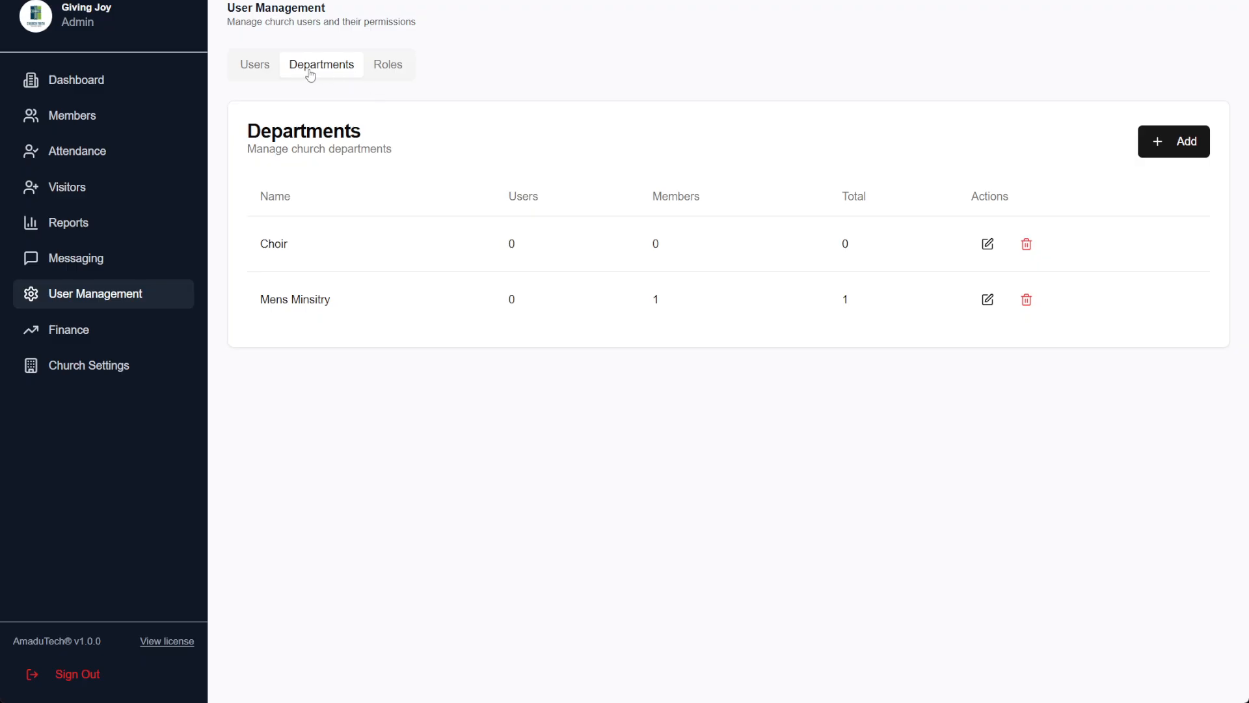
{"action": "left_click", "coordinate": [1172, 149]}
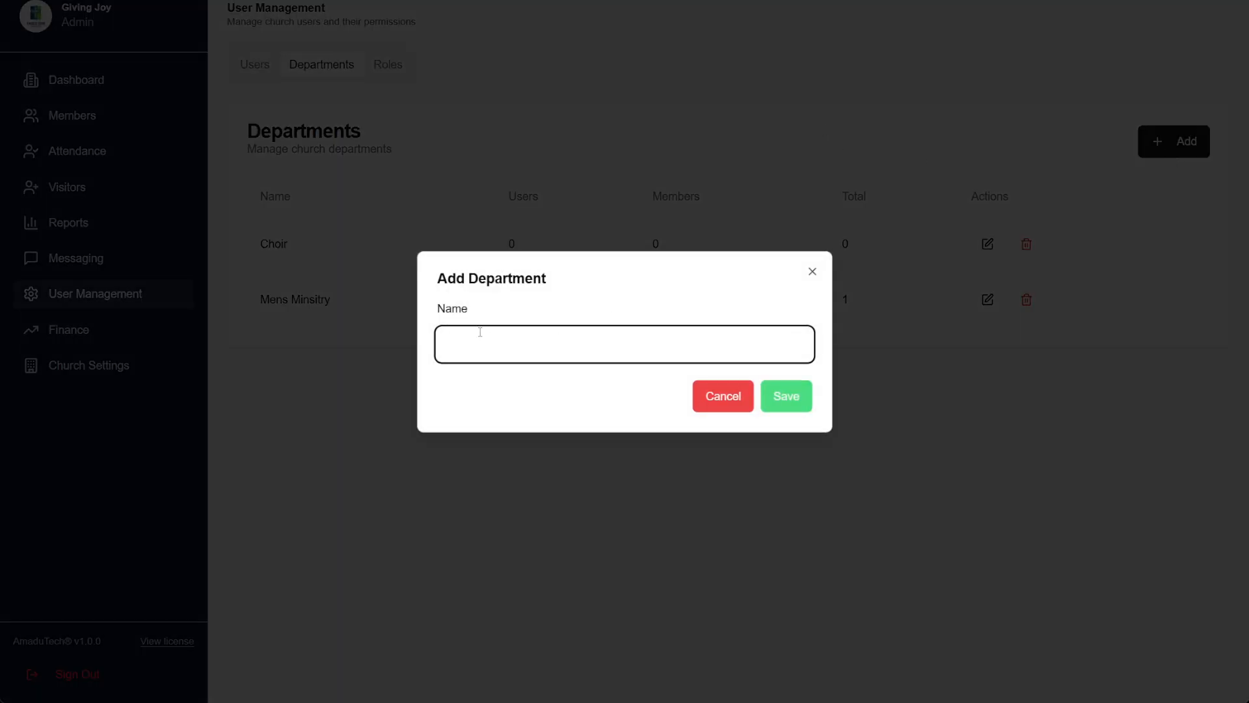
{"action": "type", "text": "Women "}
{"action": "type", "text": "Mins"}
{"action": "type", "text": "istry"}
{"action": "left_click", "coordinate": [786, 396]}
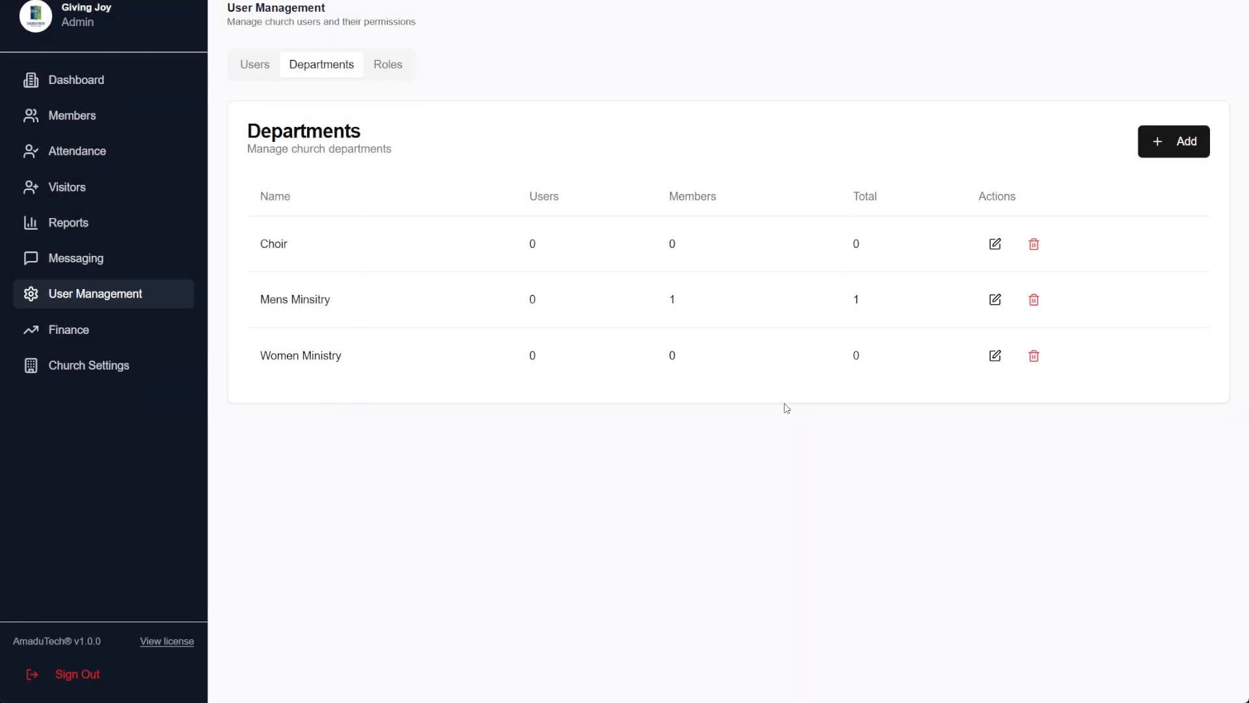
Create a Secretary role in the Roles tab
{"action": "left_click", "coordinate": [392, 68]}
{"action": "left_click", "coordinate": [1157, 140]}
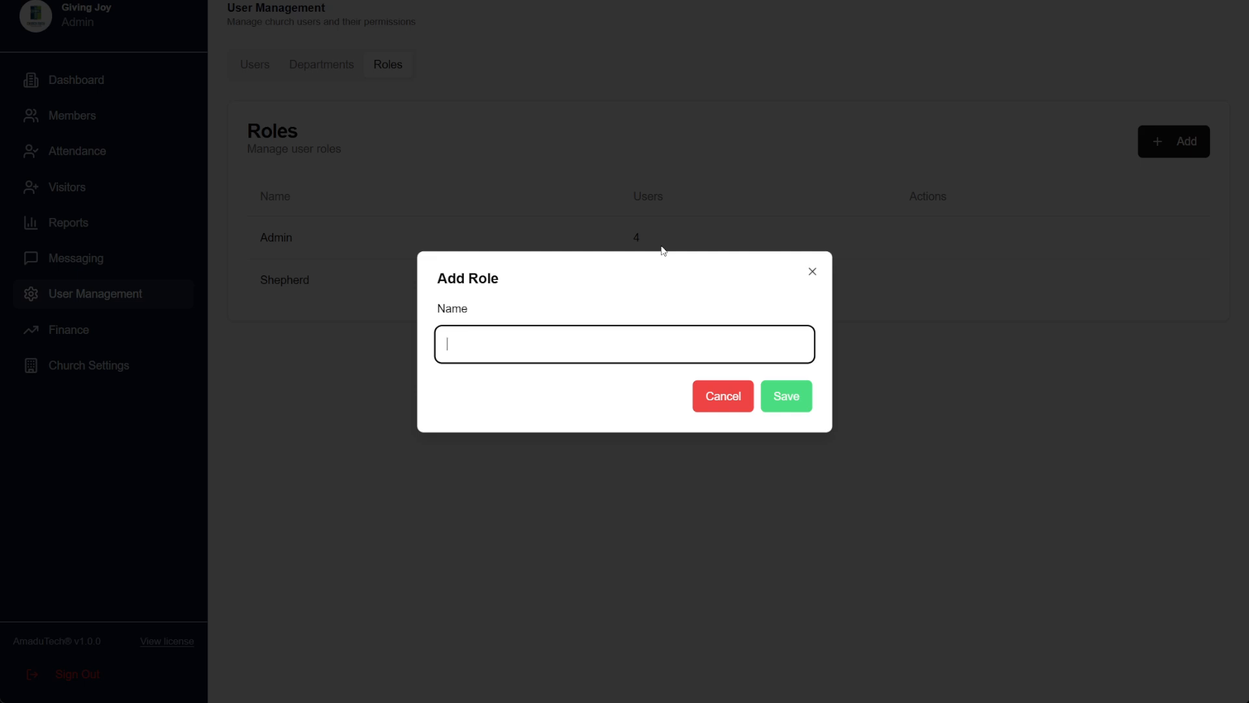
{"action": "type", "text": "Secretary"}
{"action": "left_click", "coordinate": [777, 394]}
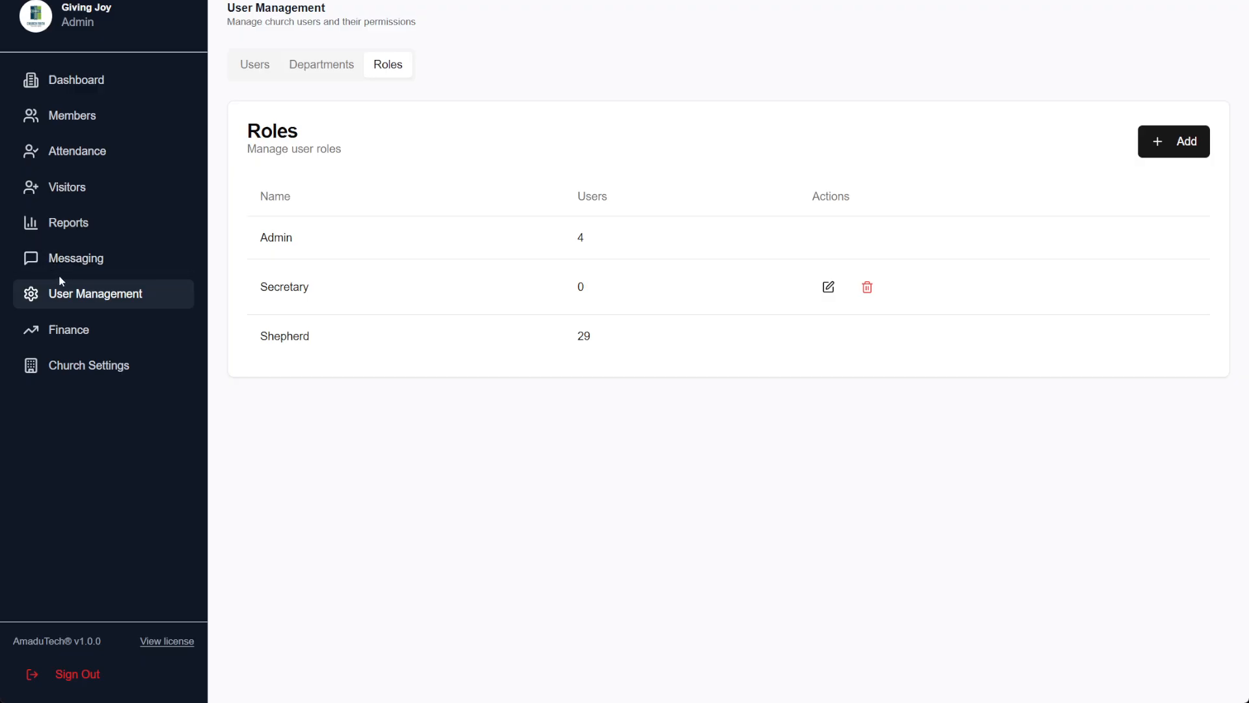
On the Finance page, enter a 5000 Donation income described as 'Roofing of Church'
{"action": "left_click", "coordinate": [98, 322]}
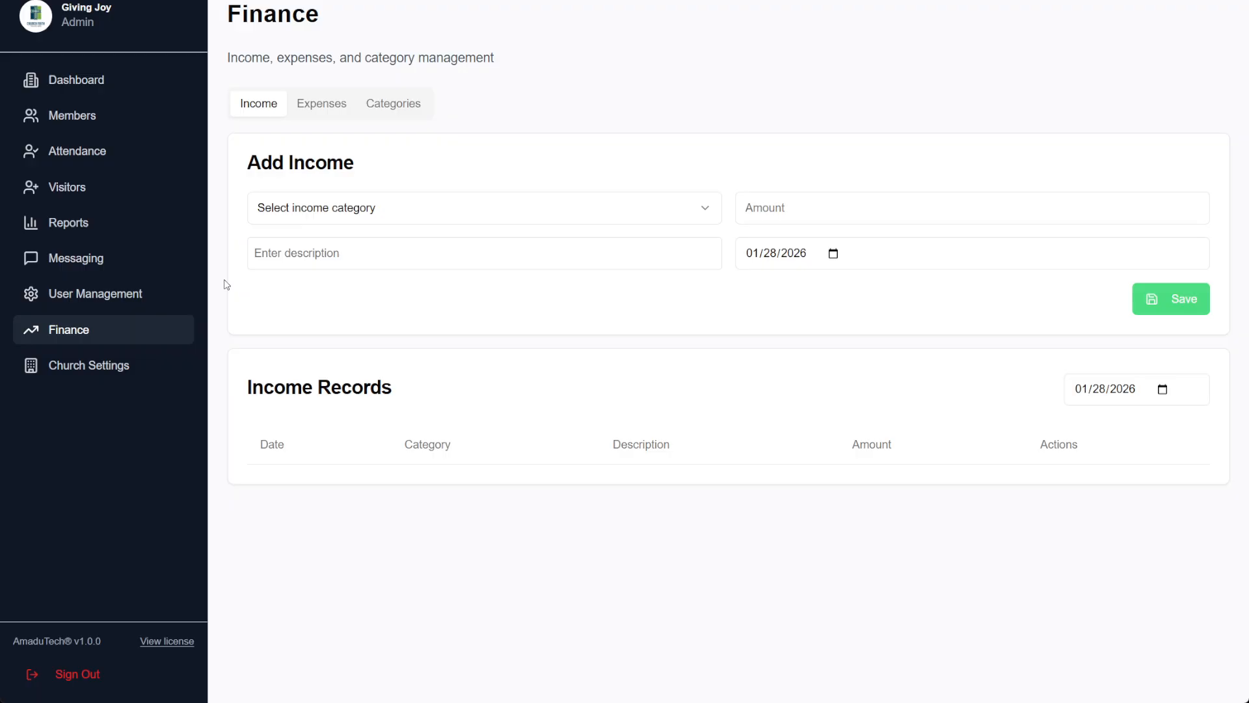
{"action": "left_click", "coordinate": [414, 203]}
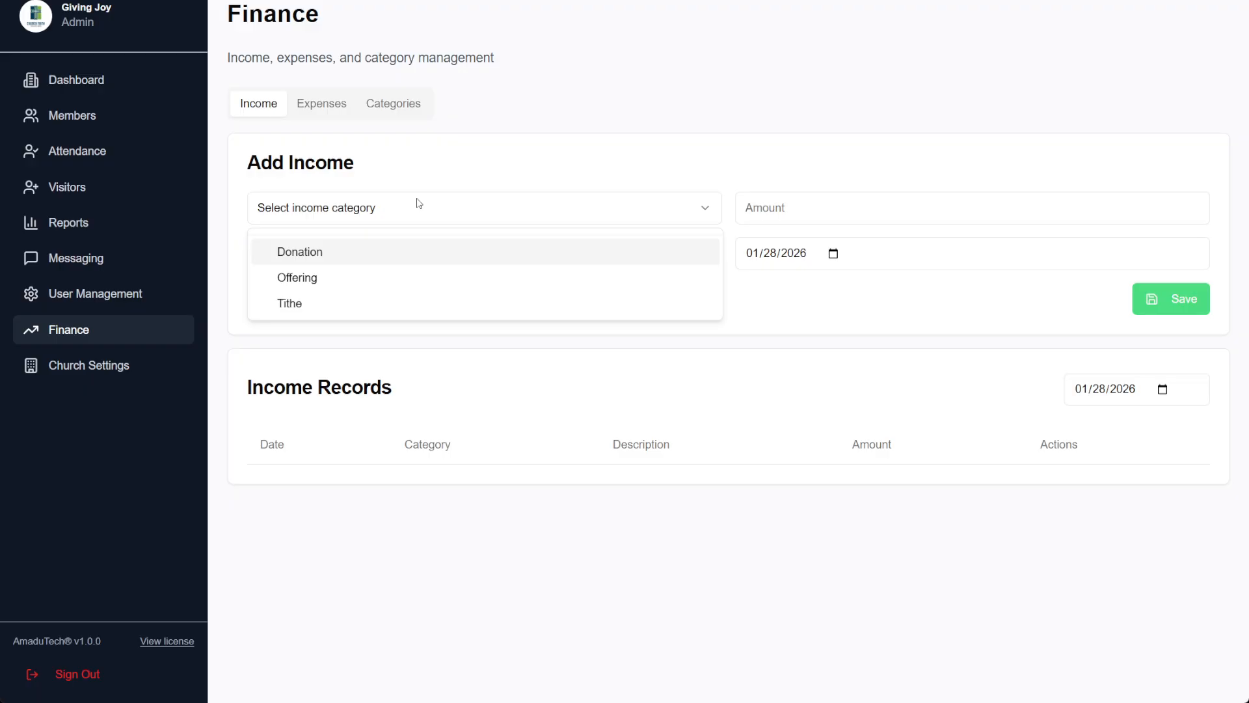
{"action": "left_click", "coordinate": [329, 249]}
{"action": "left_click", "coordinate": [329, 249]}
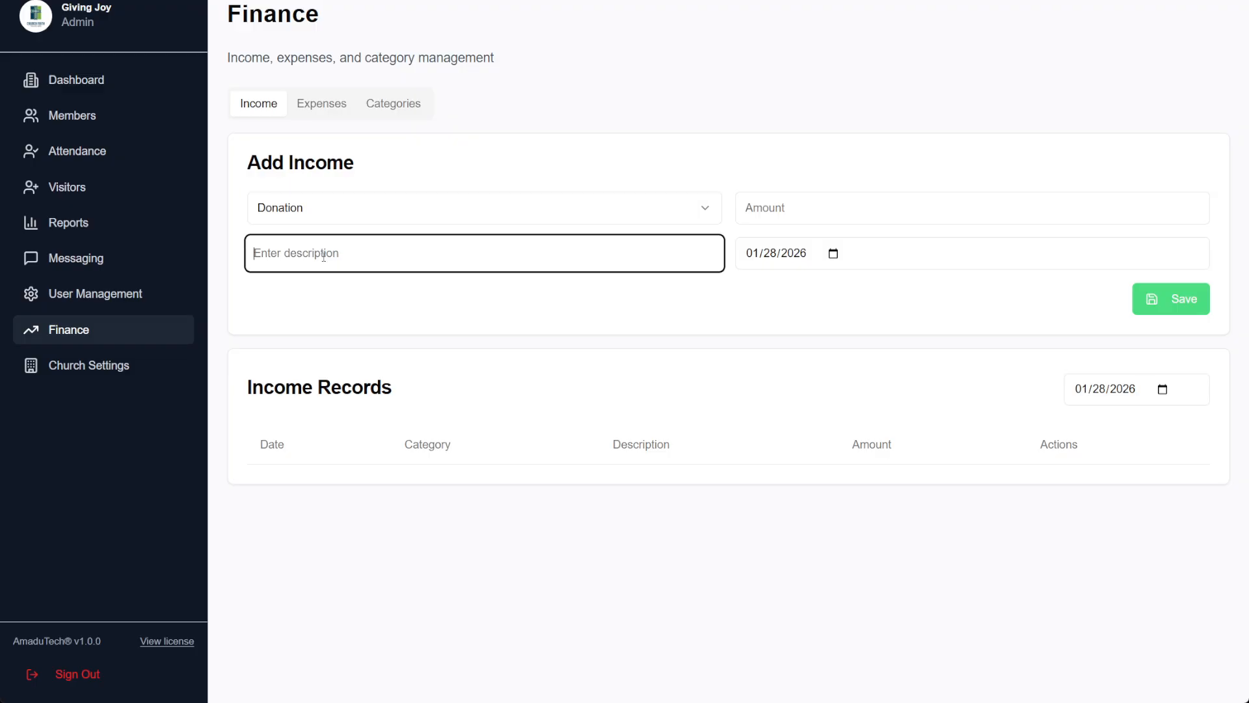
{"action": "left_click", "coordinate": [828, 216]}
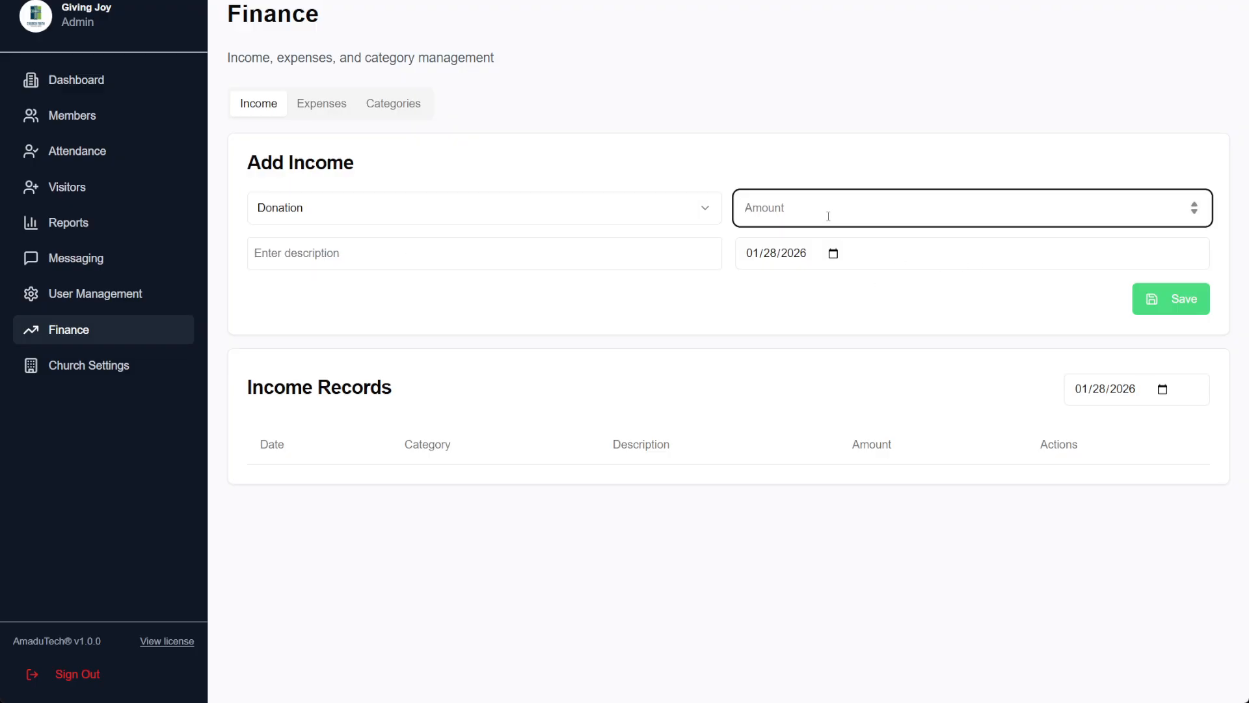
{"action": "type", "text": "5000"}
{"action": "left_click", "coordinate": [480, 240]}
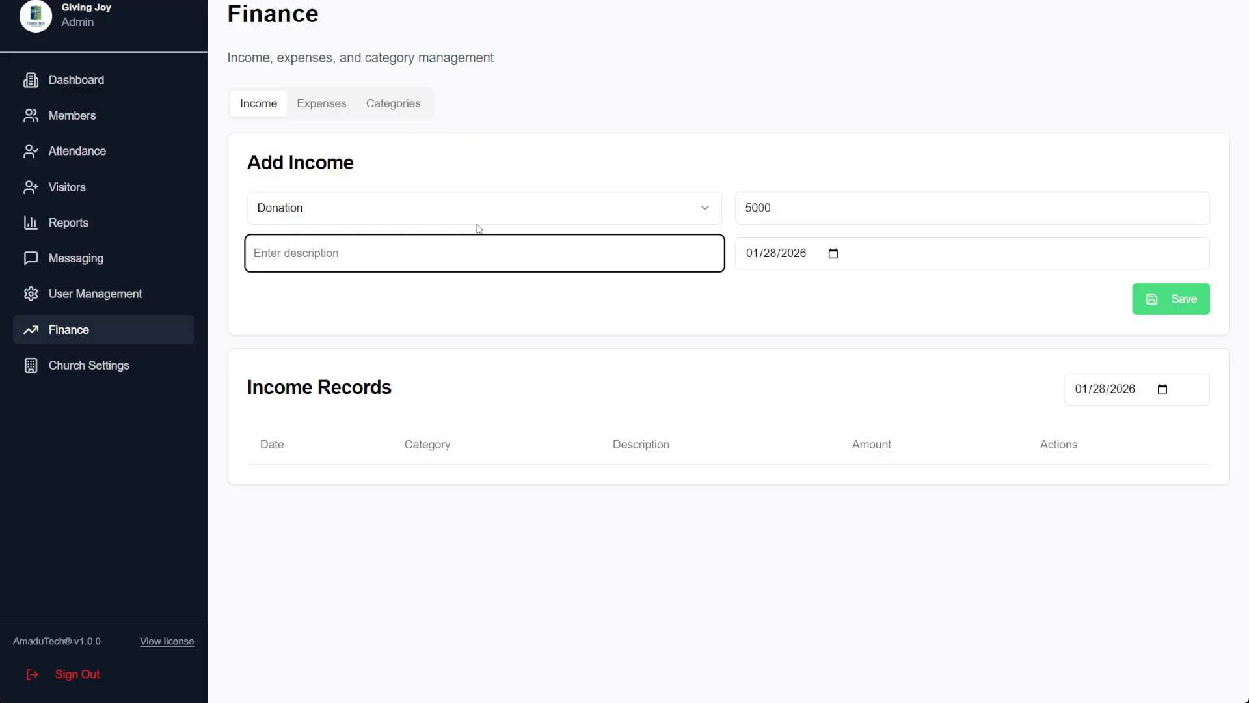
{"action": "type", "text": "Roofing of Church"}
Confirm the 01/28/2026 date, add the donor's name to the description, and save
{"action": "left_click", "coordinate": [814, 258]}
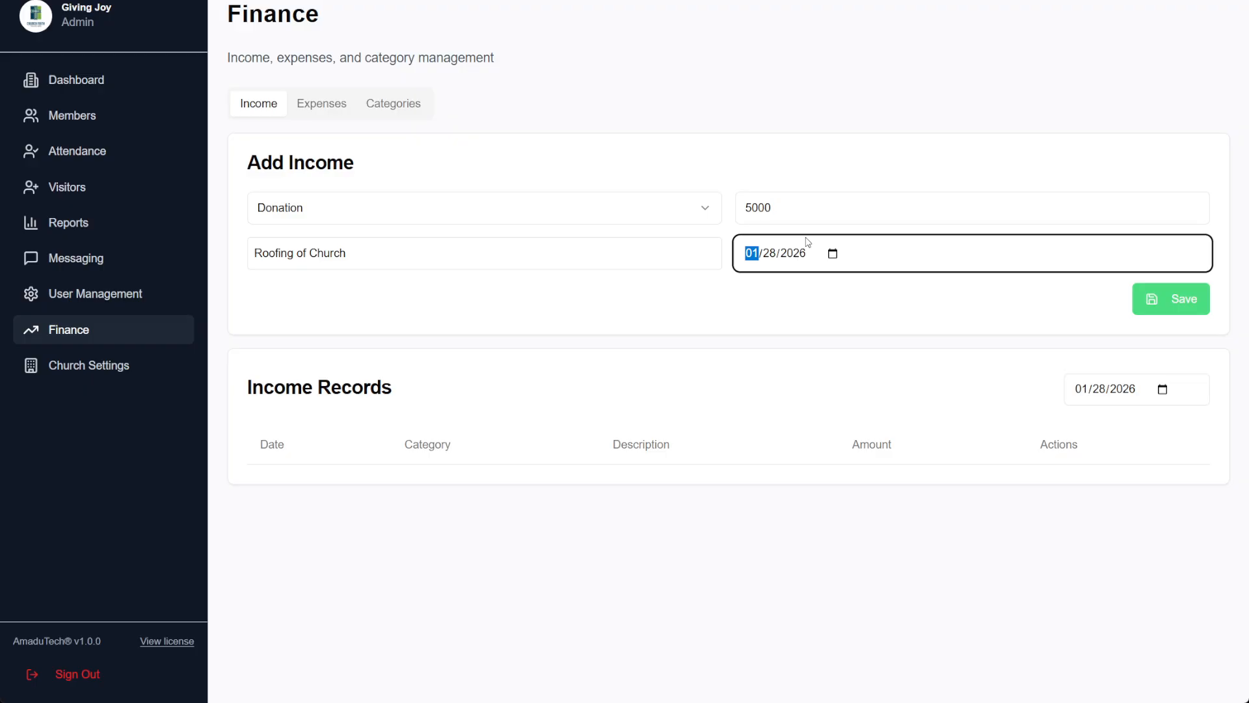
{"action": "left_click", "coordinate": [414, 267]}
{"action": "type", "text": "- "}
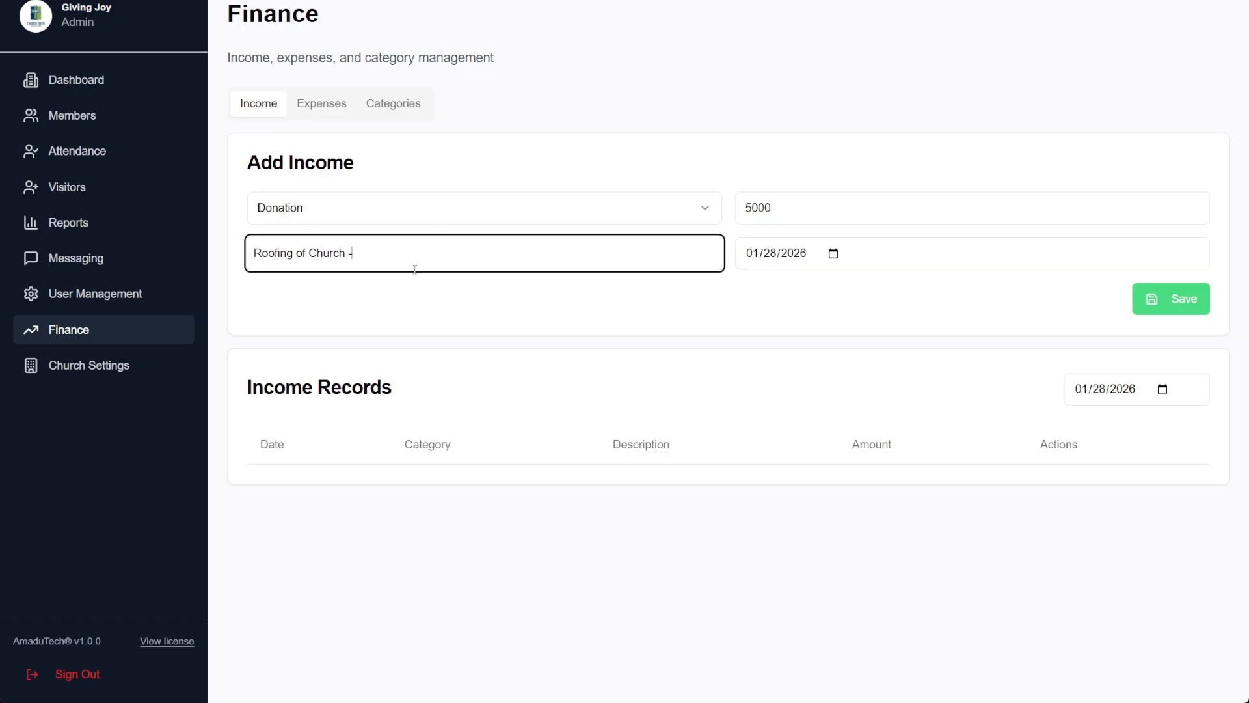
{"action": "type", "text": "Sammy"}
{"action": "left_click", "coordinate": [1160, 298]}
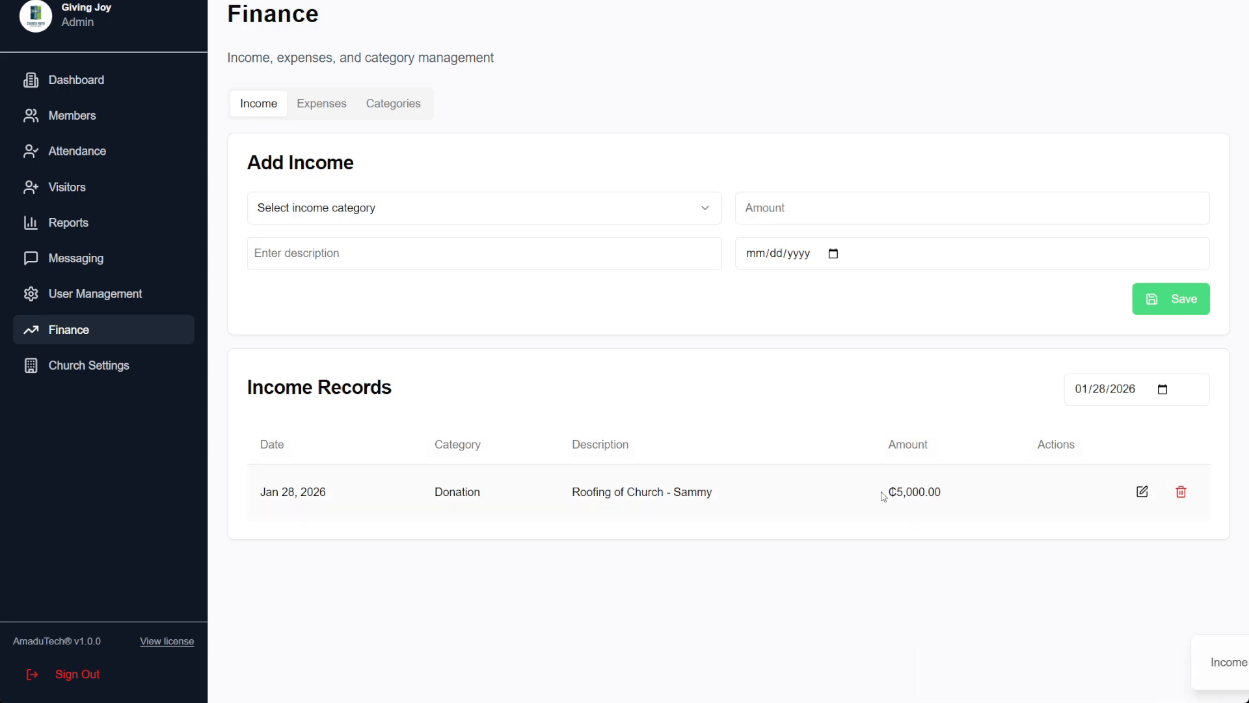
Start a ₵500 Tithe income credited to a selected member
{"action": "left_click_drag", "start_coordinate": [871, 492], "coordinate": [947, 502]}
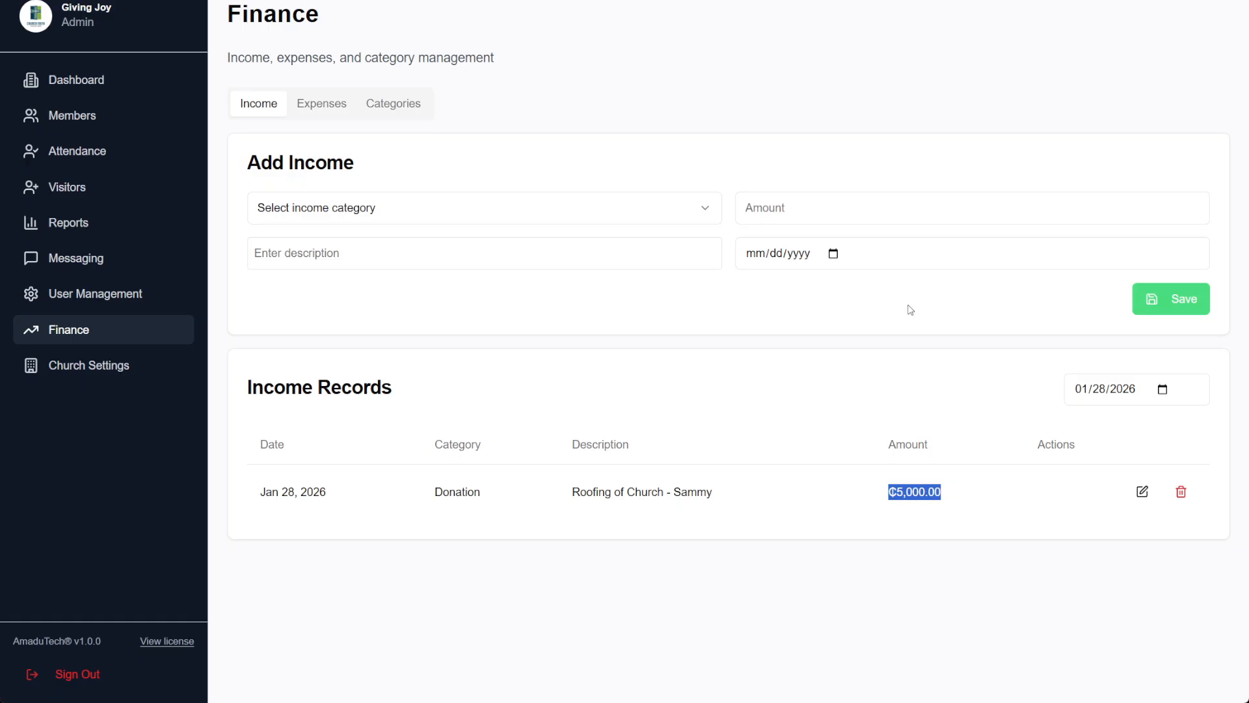
{"action": "left_click", "coordinate": [420, 214]}
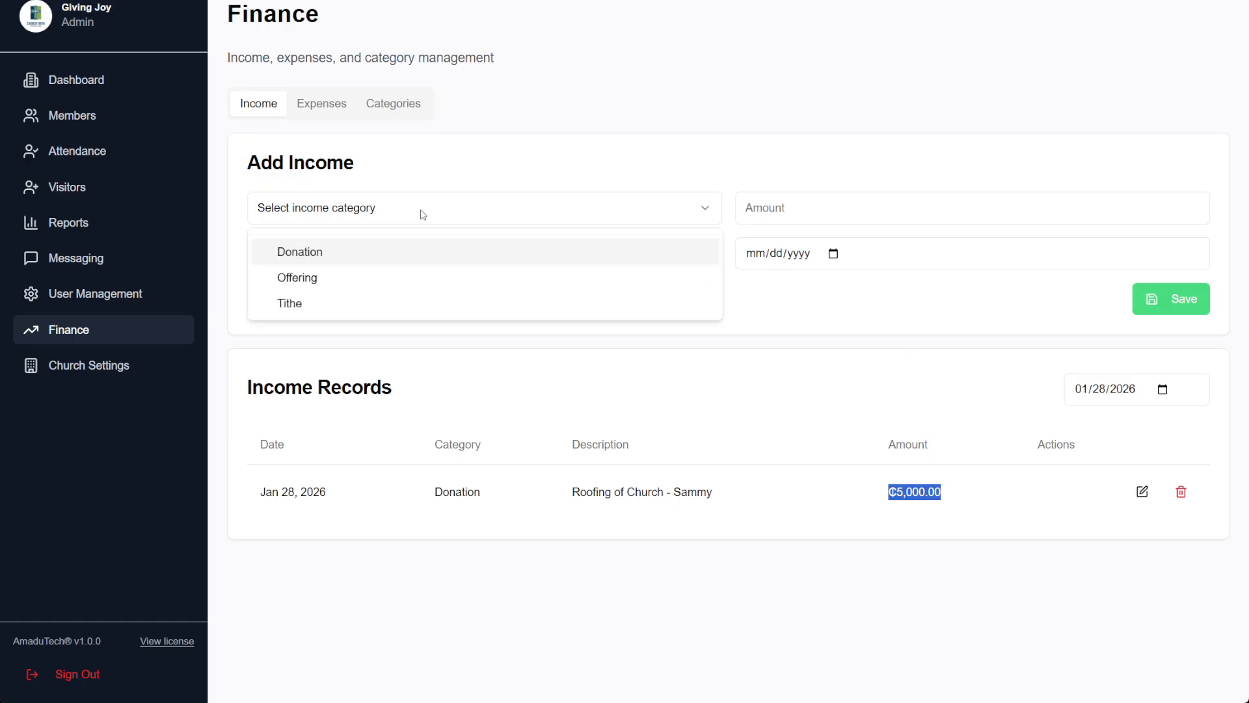
{"action": "left_click", "coordinate": [359, 311]}
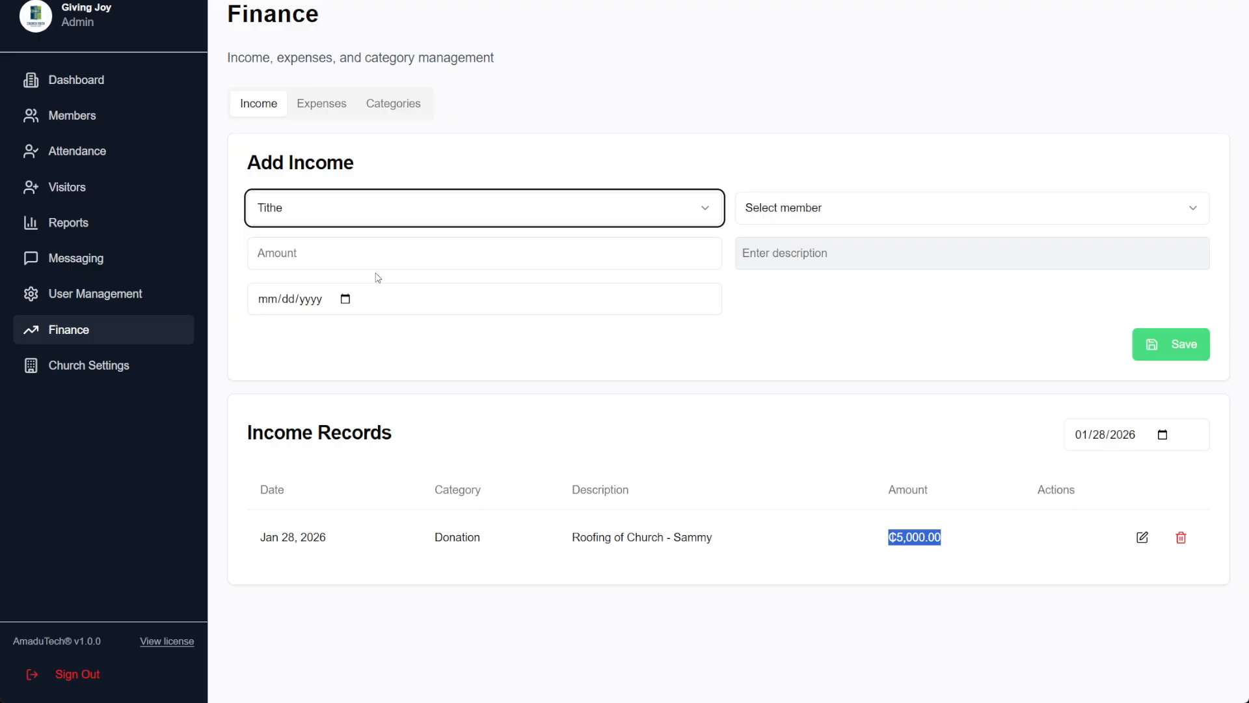
{"action": "left_click", "coordinate": [351, 250]}
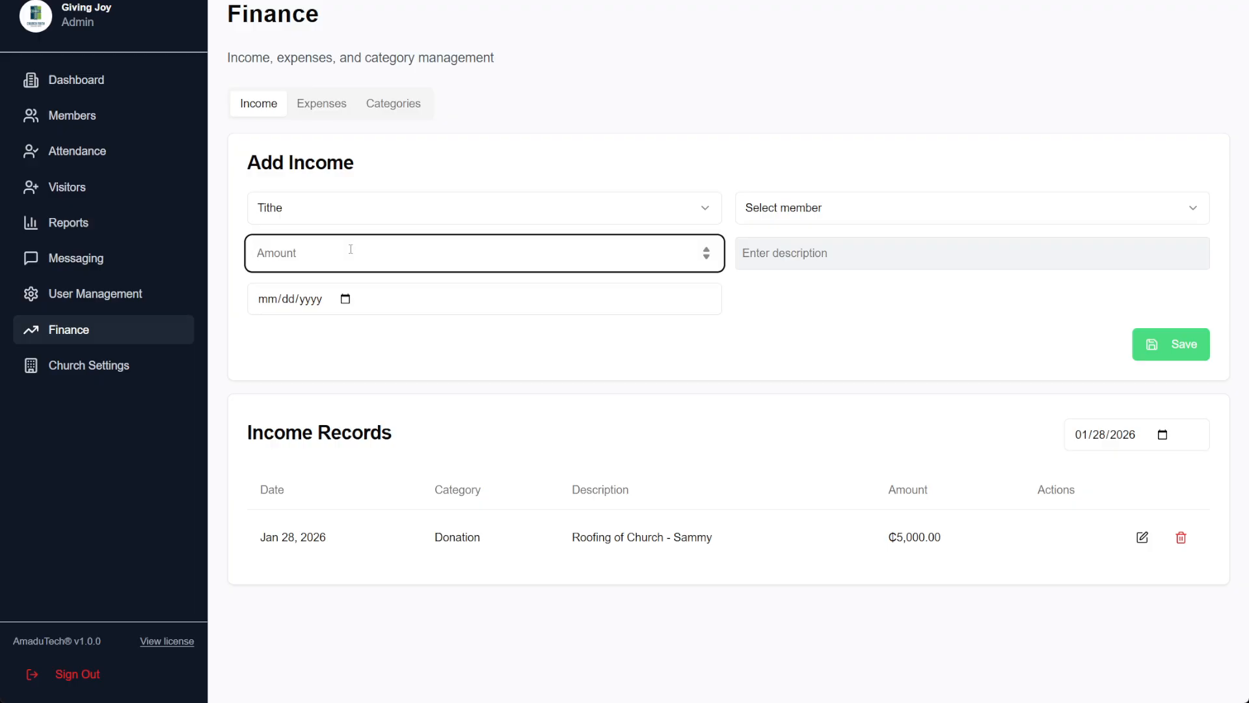
{"action": "type", "text": "500"}
{"action": "left_click", "coordinate": [894, 214]}
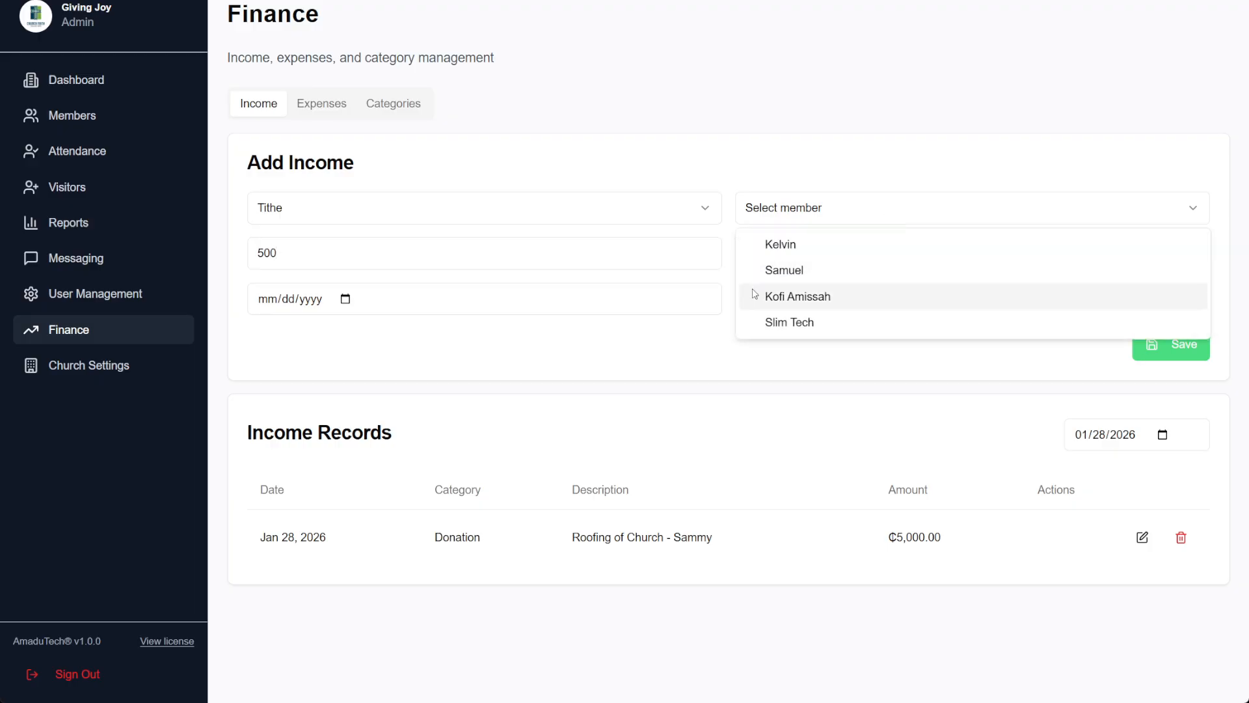
{"action": "left_click", "coordinate": [801, 272]}
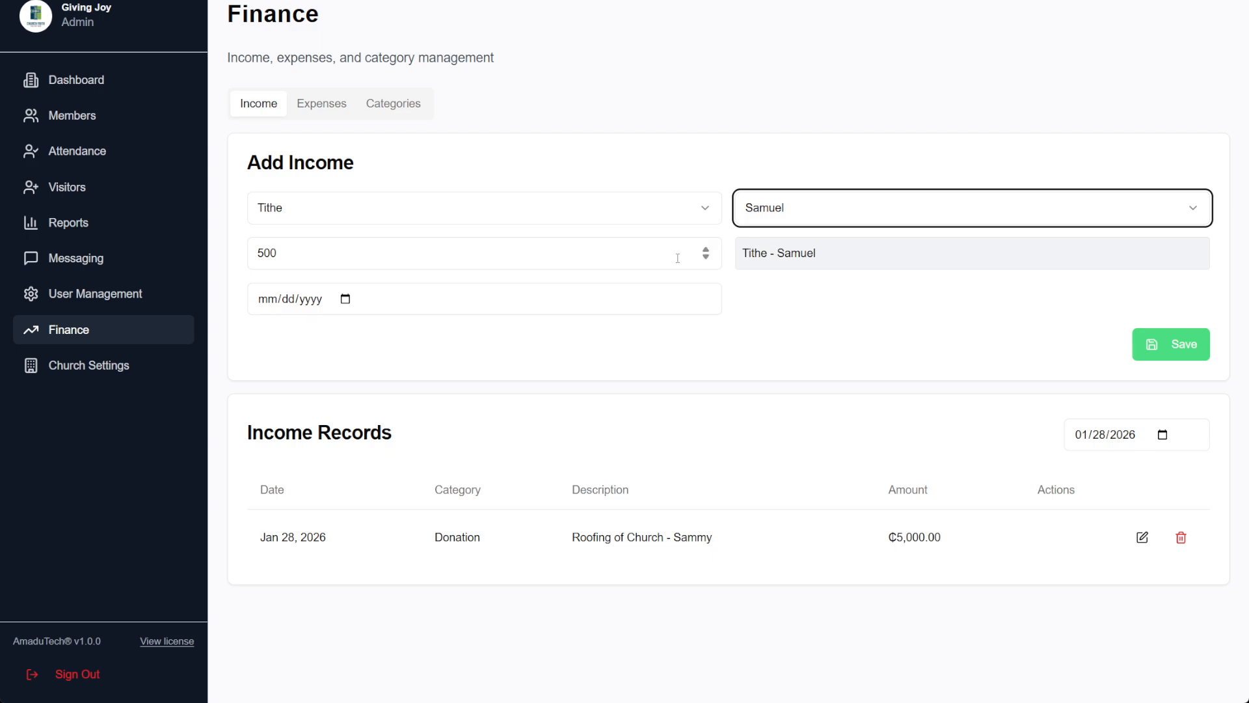
Set the tithe date to January 28, 2026 and save it
{"action": "left_click", "coordinate": [293, 305]}
{"action": "left_click", "coordinate": [636, 267]}
{"action": "left_click", "coordinate": [598, 297]}
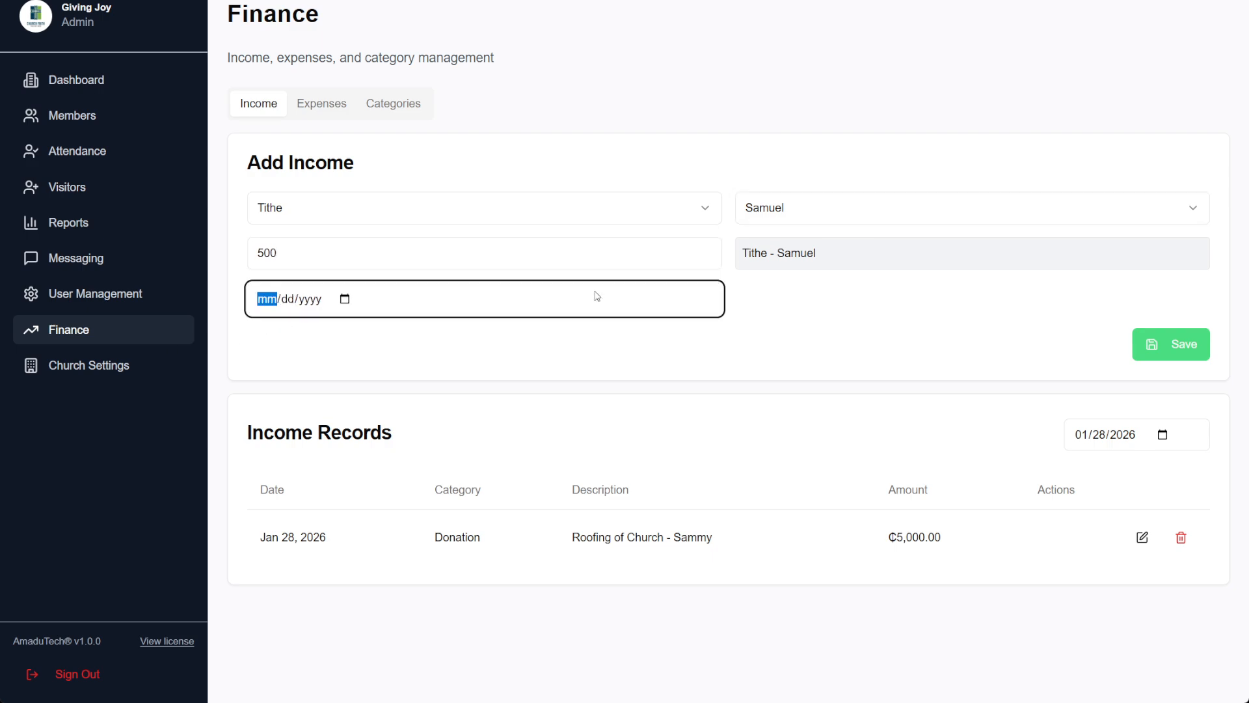
{"action": "left_click", "coordinate": [347, 299]}
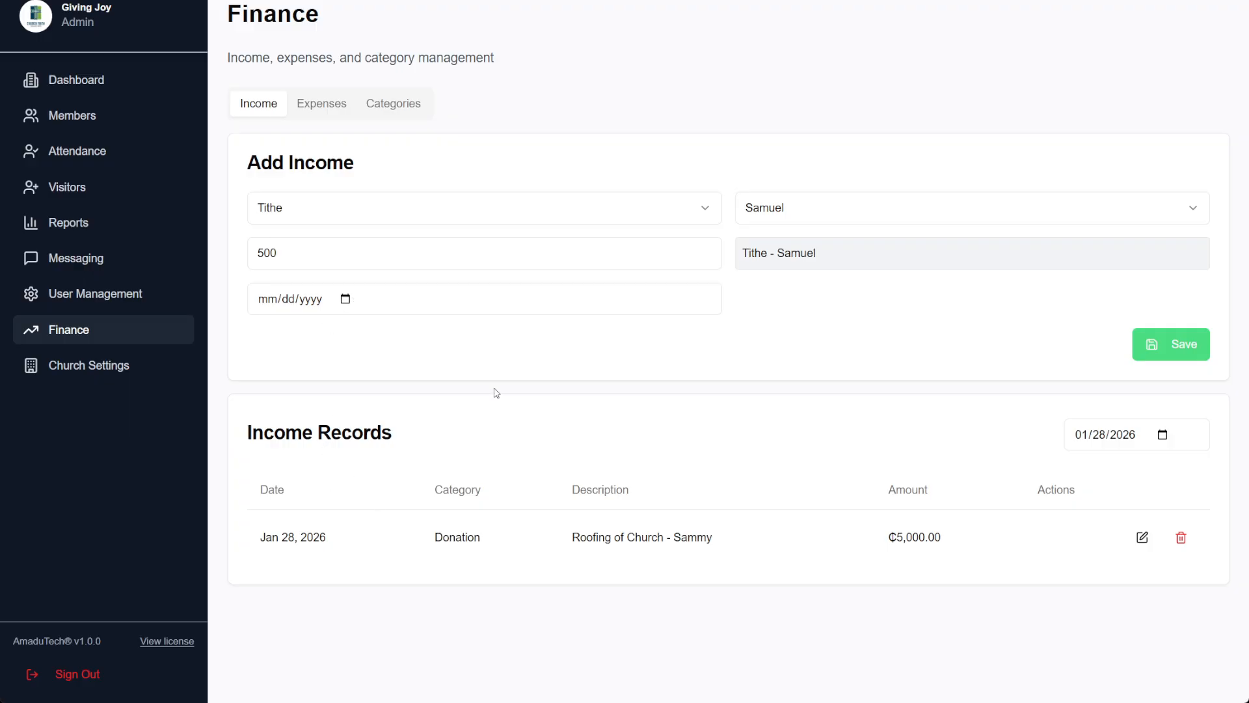
{"action": "left_click", "coordinate": [329, 305]}
{"action": "left_click", "coordinate": [344, 300]}
{"action": "left_click", "coordinate": [399, 527]}
{"action": "left_click", "coordinate": [1171, 350]}
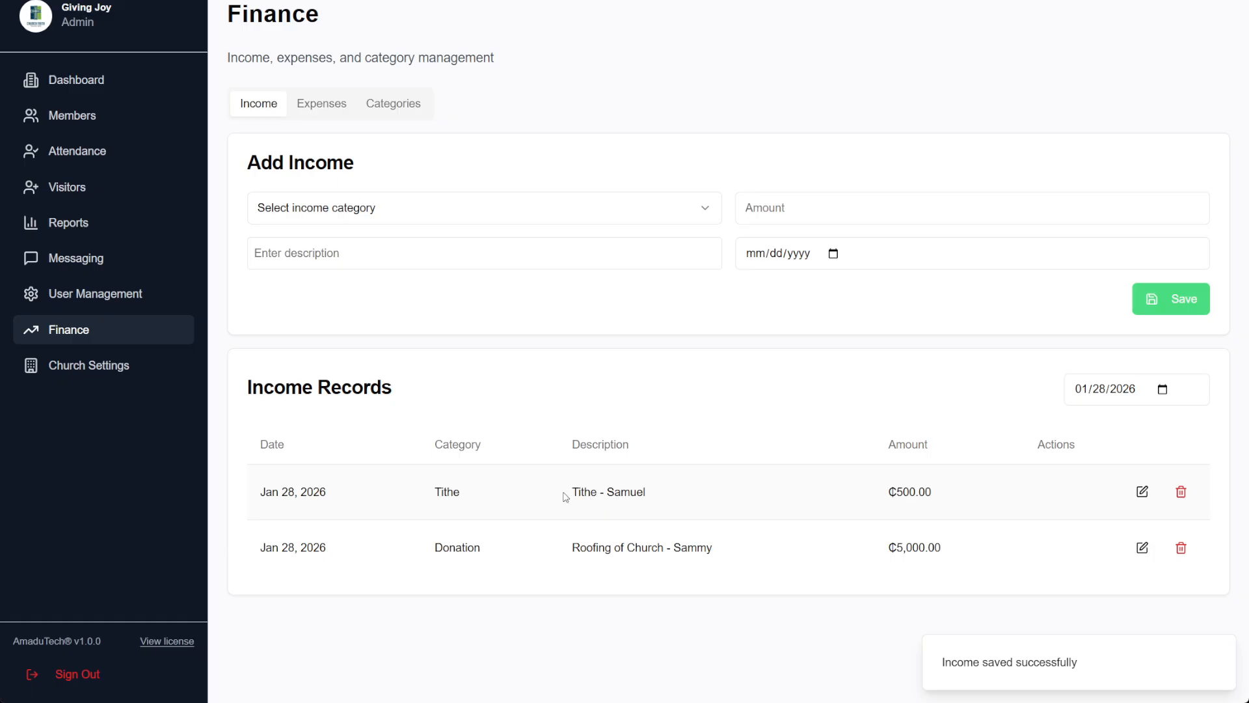
Open the new Tithe record's edit form to check it, then close it
{"action": "left_click_drag", "start_coordinate": [566, 496], "coordinate": [653, 492]}
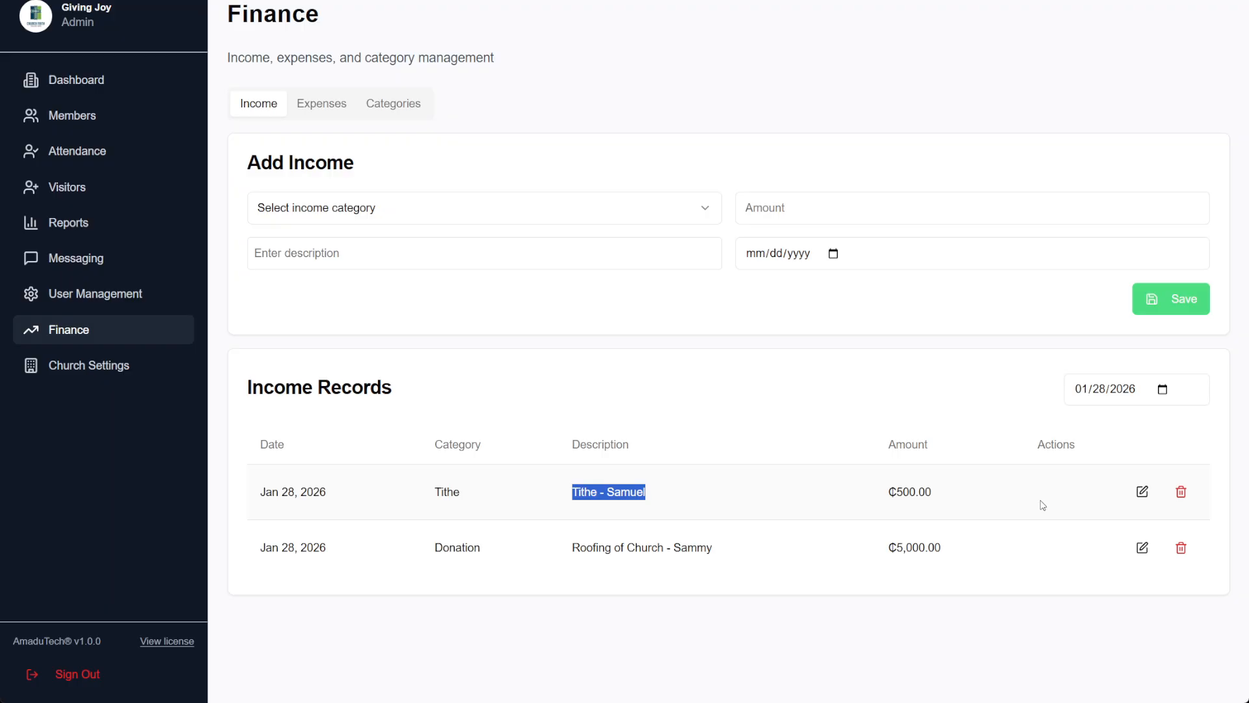
{"action": "left_click", "coordinate": [1143, 493]}
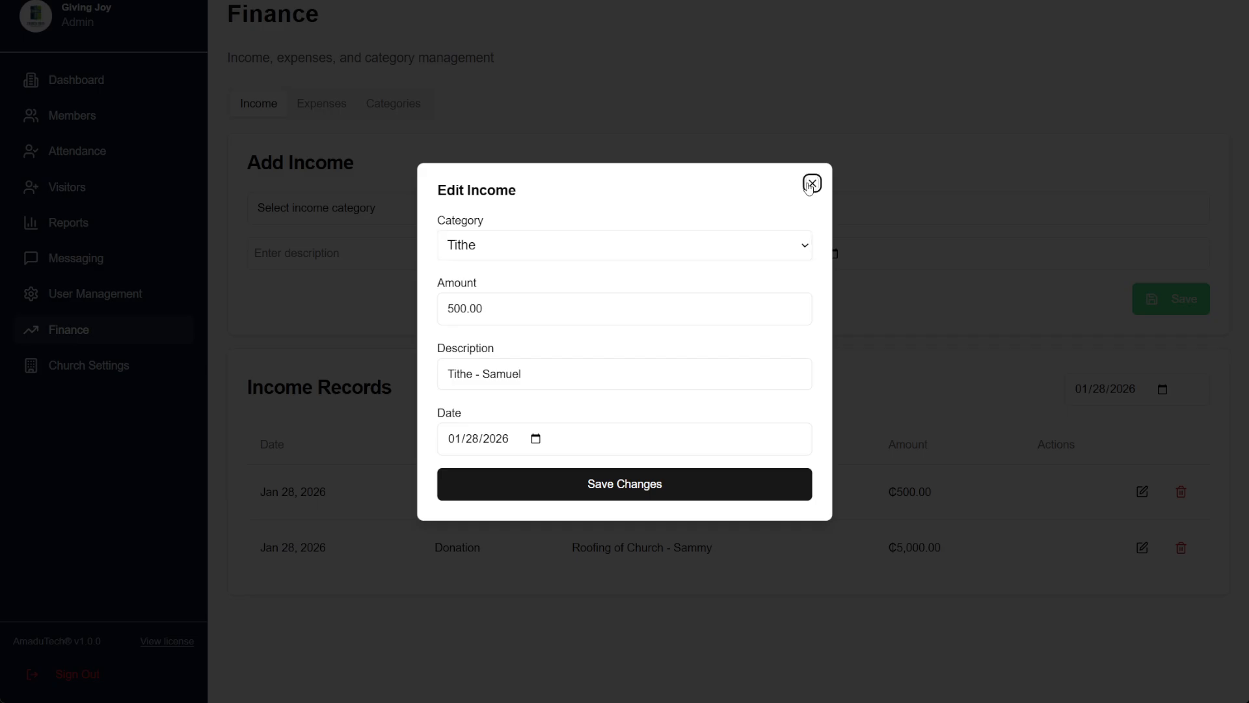
{"action": "left_click", "coordinate": [811, 185]}
Save a '1st Offering' Offering income of ₵5,500 dated January 28, 2026
{"action": "left_click", "coordinate": [326, 208]}
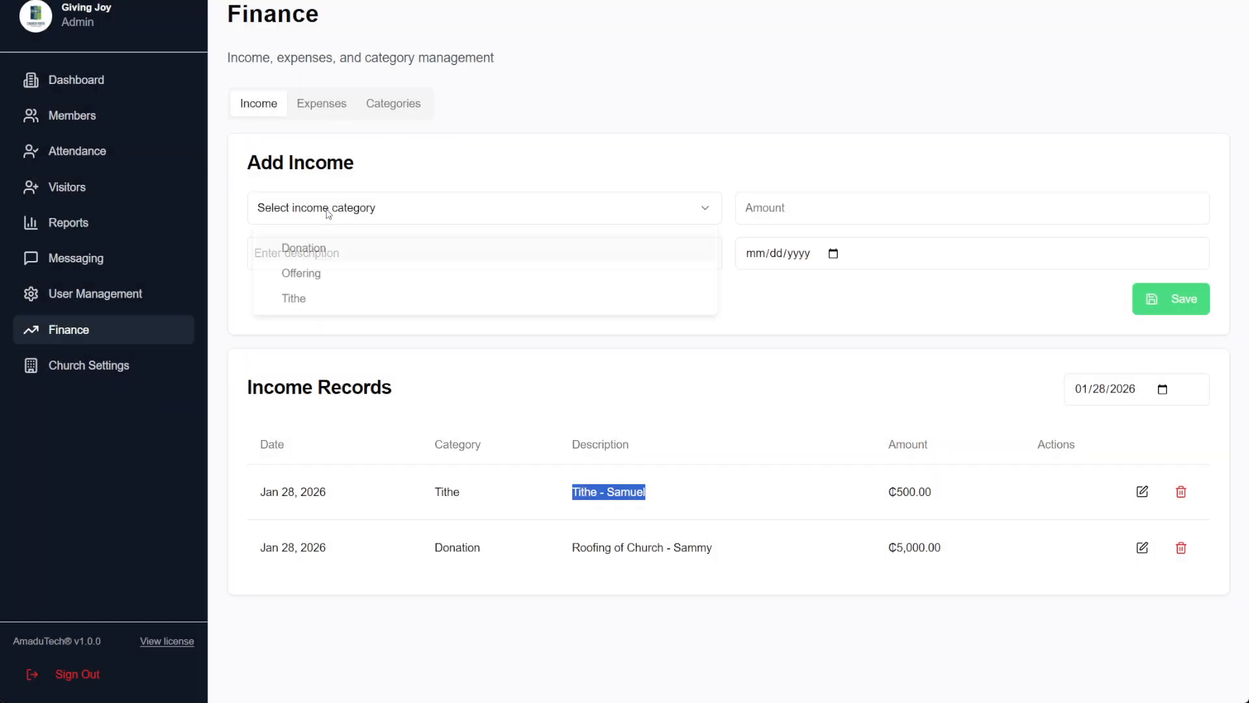
{"action": "left_click", "coordinate": [325, 276]}
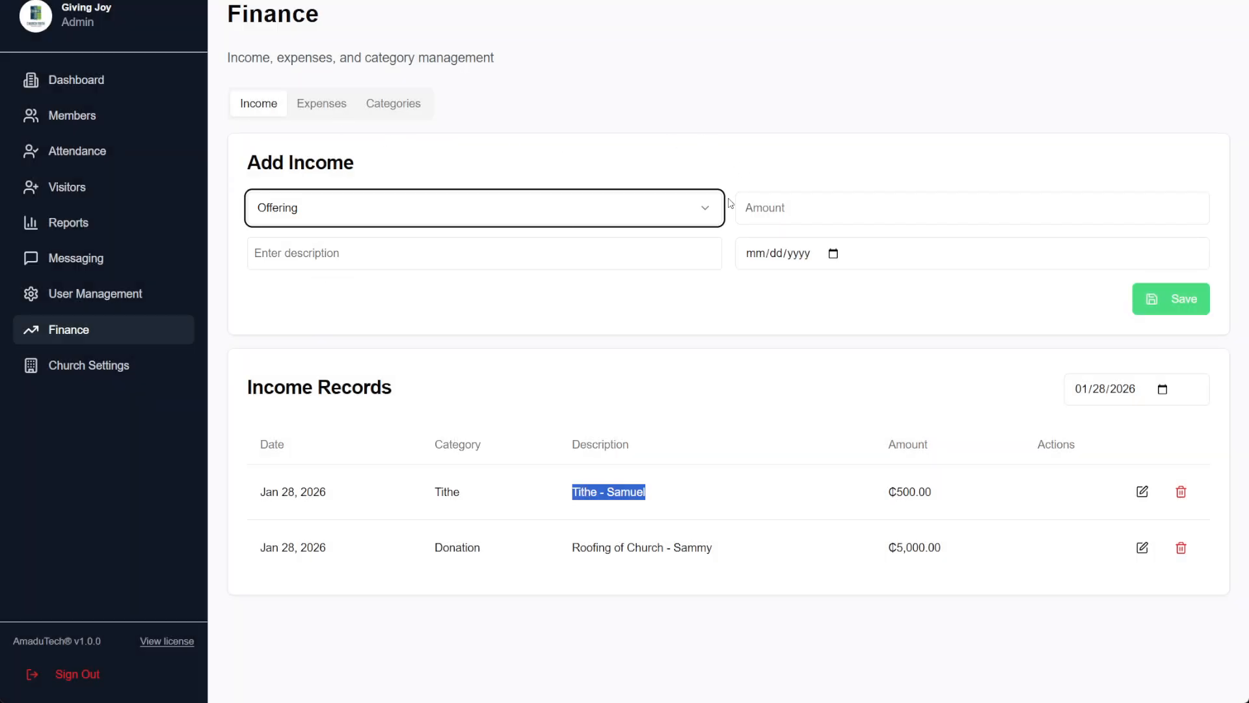
{"action": "left_click", "coordinate": [771, 207]}
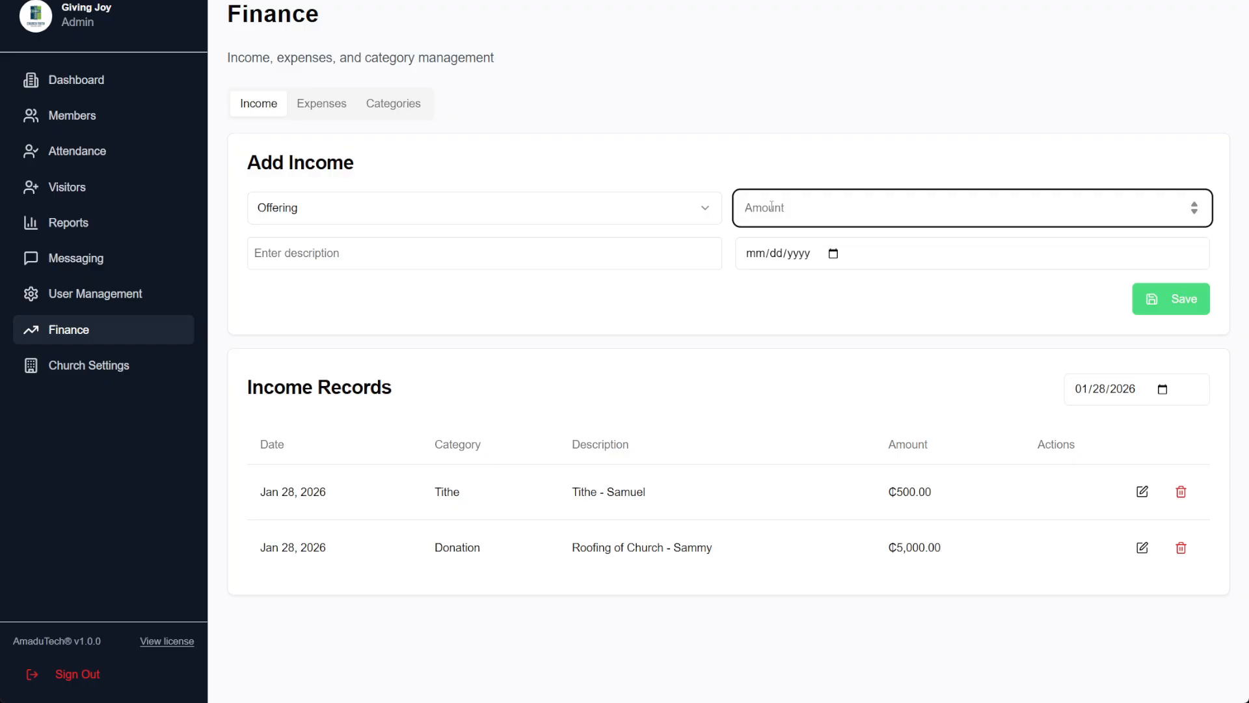
{"action": "type", "text": "1"}
{"action": "key", "text": "BackSpace"}
{"action": "type", "text": "5000"}
{"action": "key", "text": "BackSpace"}
{"action": "key", "text": "BackSpace"}
{"action": "key", "text": "BackSpace"}
{"action": "type", "text": "500"}
{"action": "left_click", "coordinate": [389, 260]}
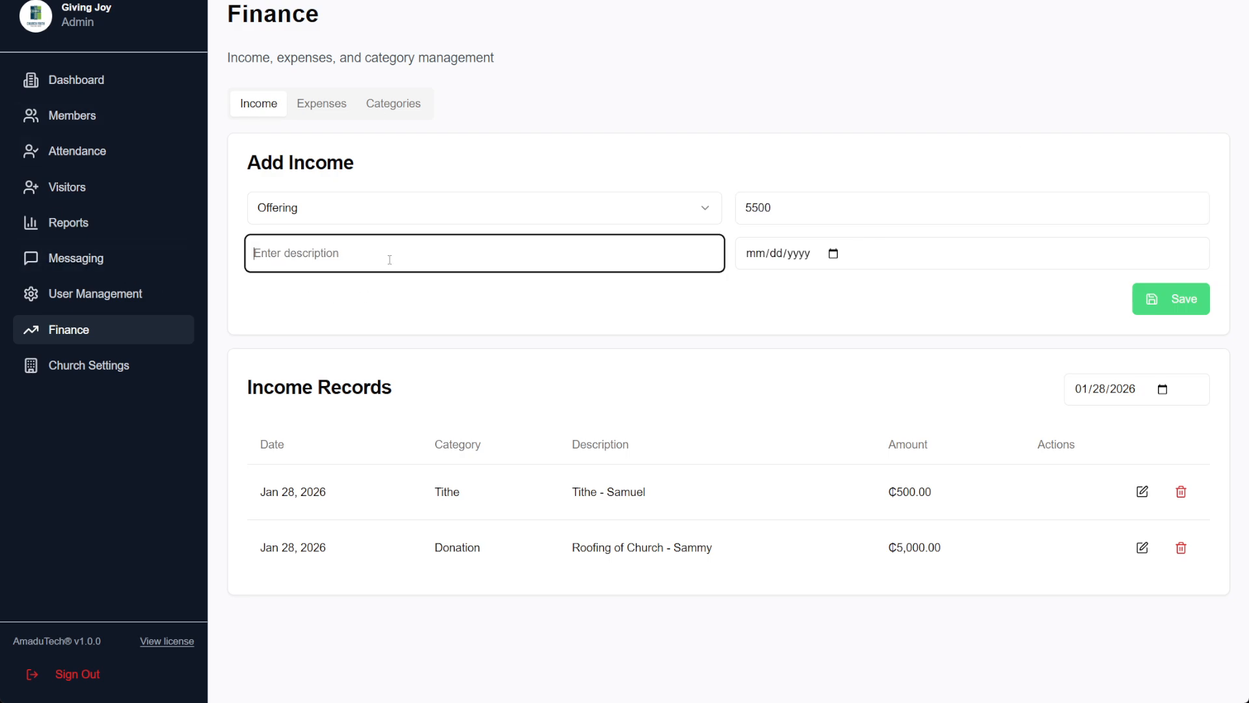
{"action": "type", "text": "1st Offering"}
{"action": "left_click", "coordinate": [785, 268]}
{"action": "left_click", "coordinate": [833, 254]}
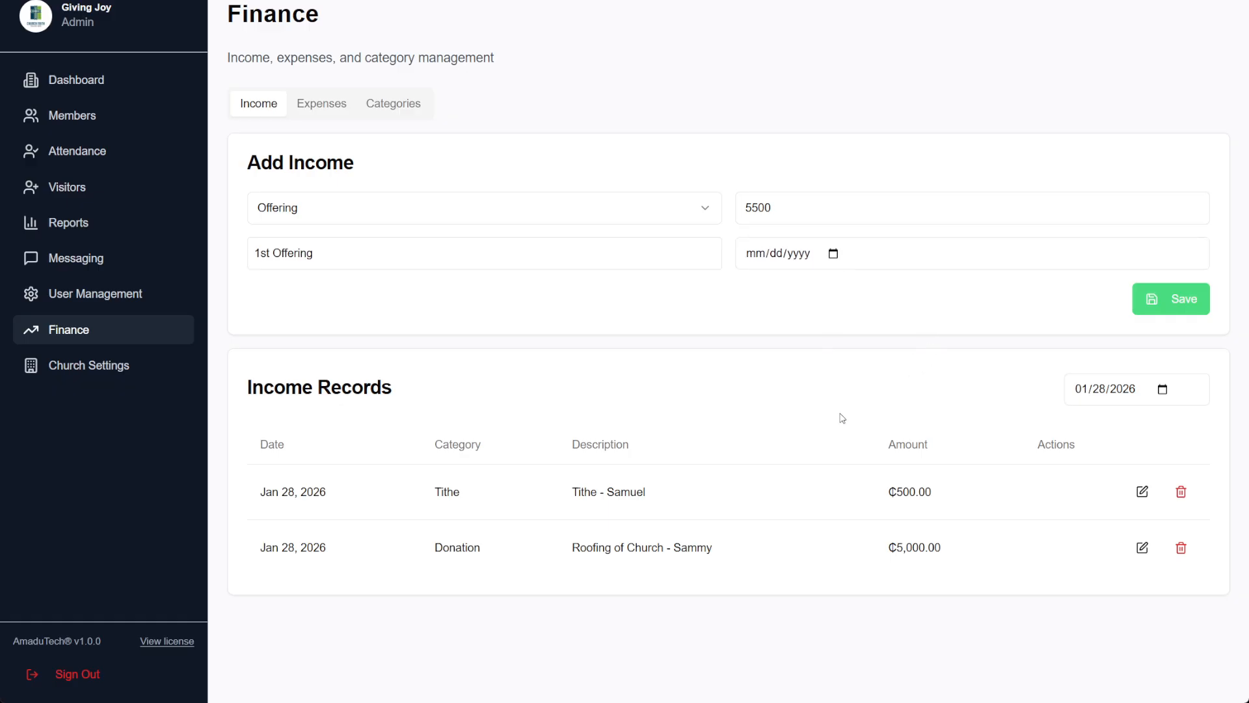
{"action": "left_click", "coordinate": [878, 480]}
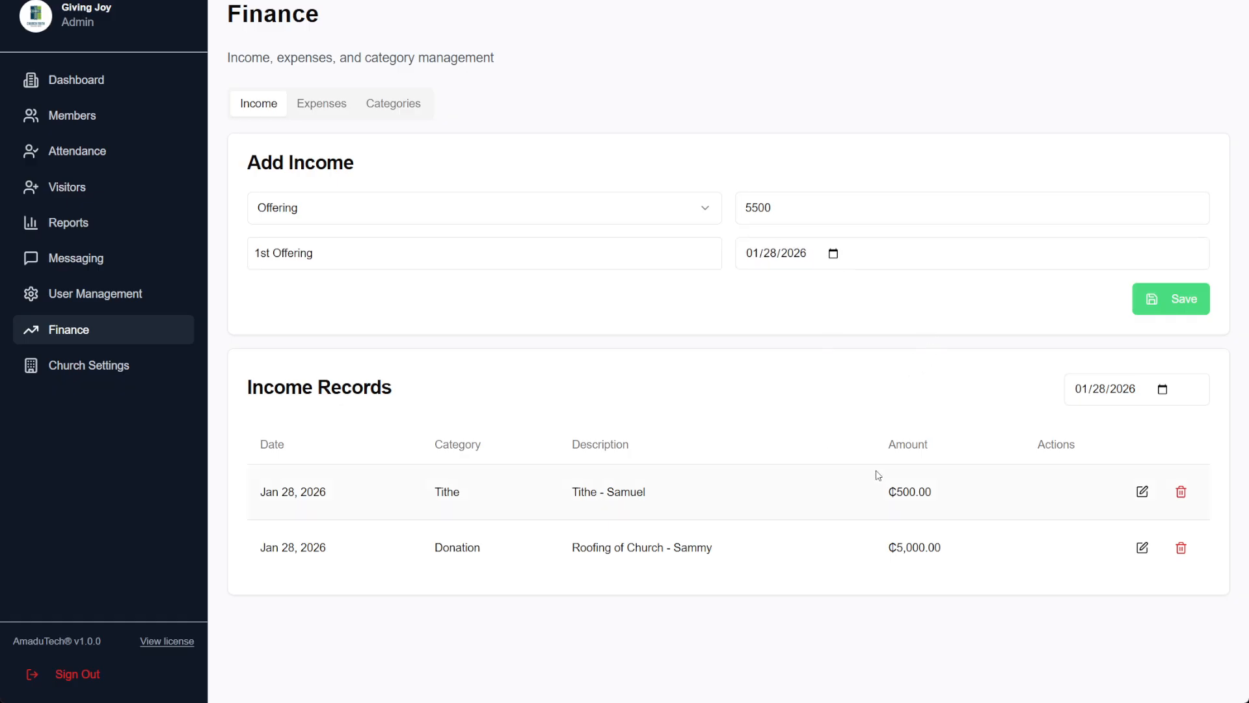
{"action": "left_click", "coordinate": [1185, 292]}
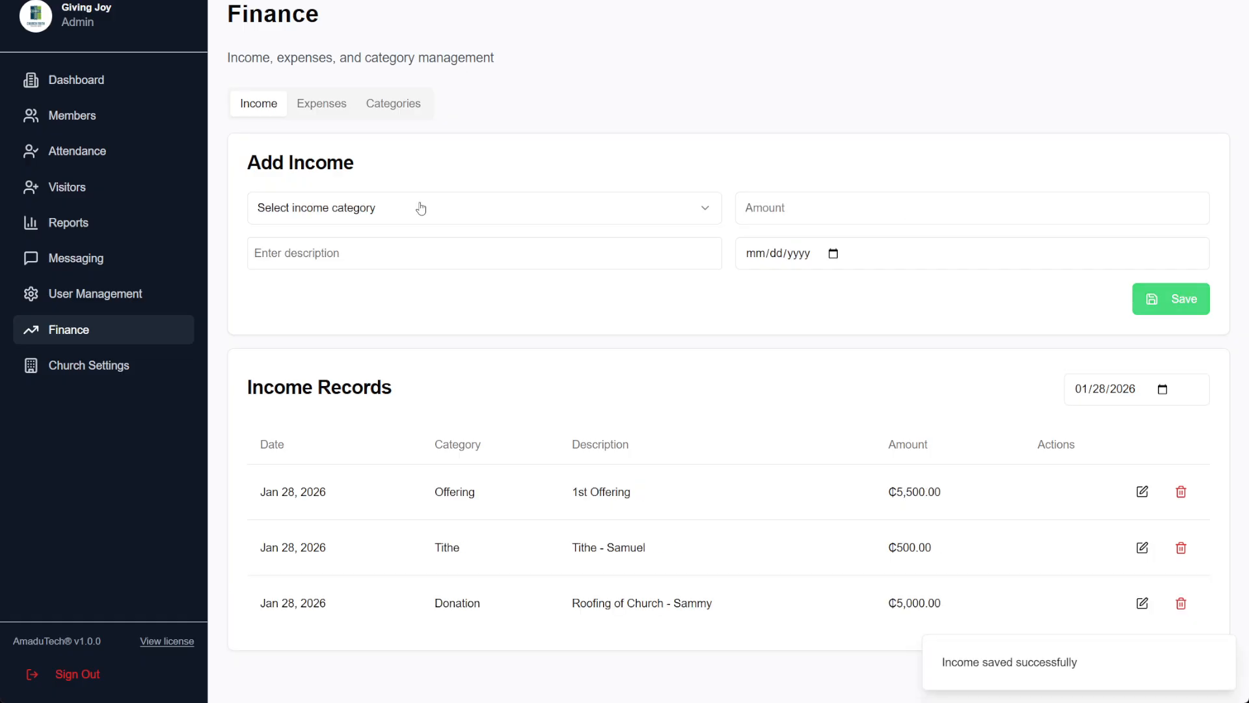
Save a '2nd Offering' Offering income of ₵2,000 dated 01/28/2026
{"action": "left_click", "coordinate": [399, 209]}
{"action": "left_click", "coordinate": [332, 277]}
{"action": "left_click", "coordinate": [360, 253]}
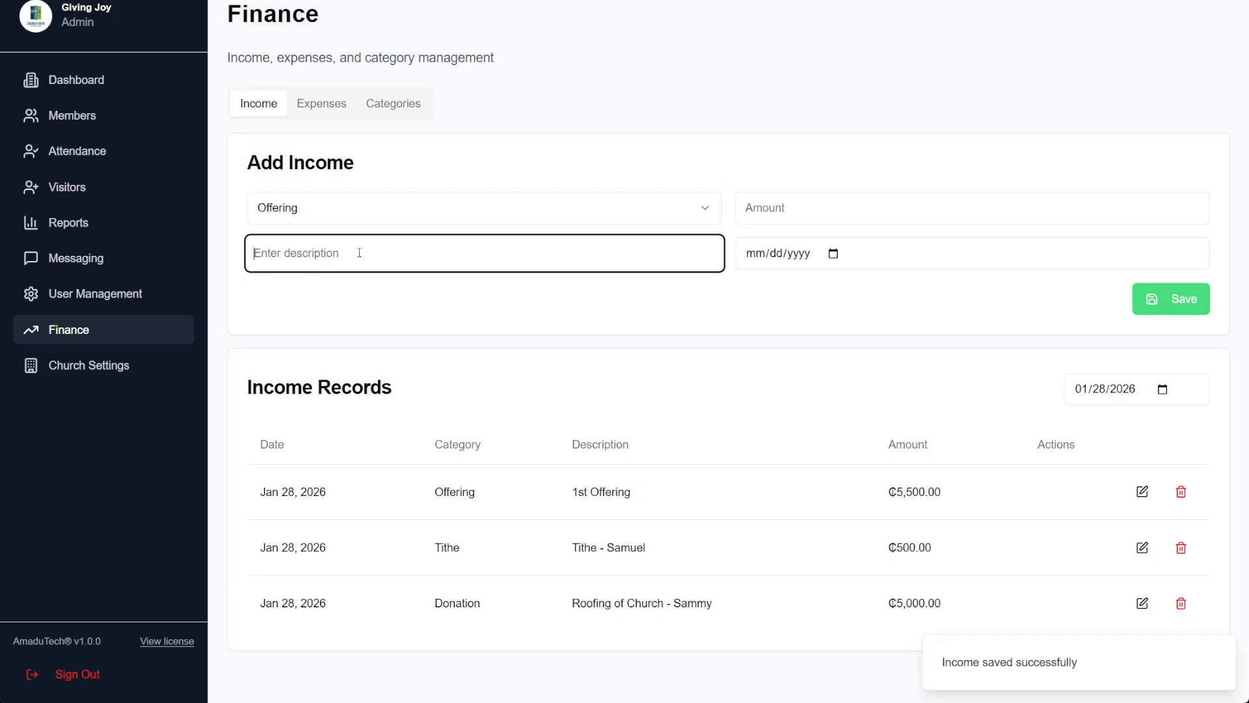
{"action": "type", "text": "2nd Offering"}
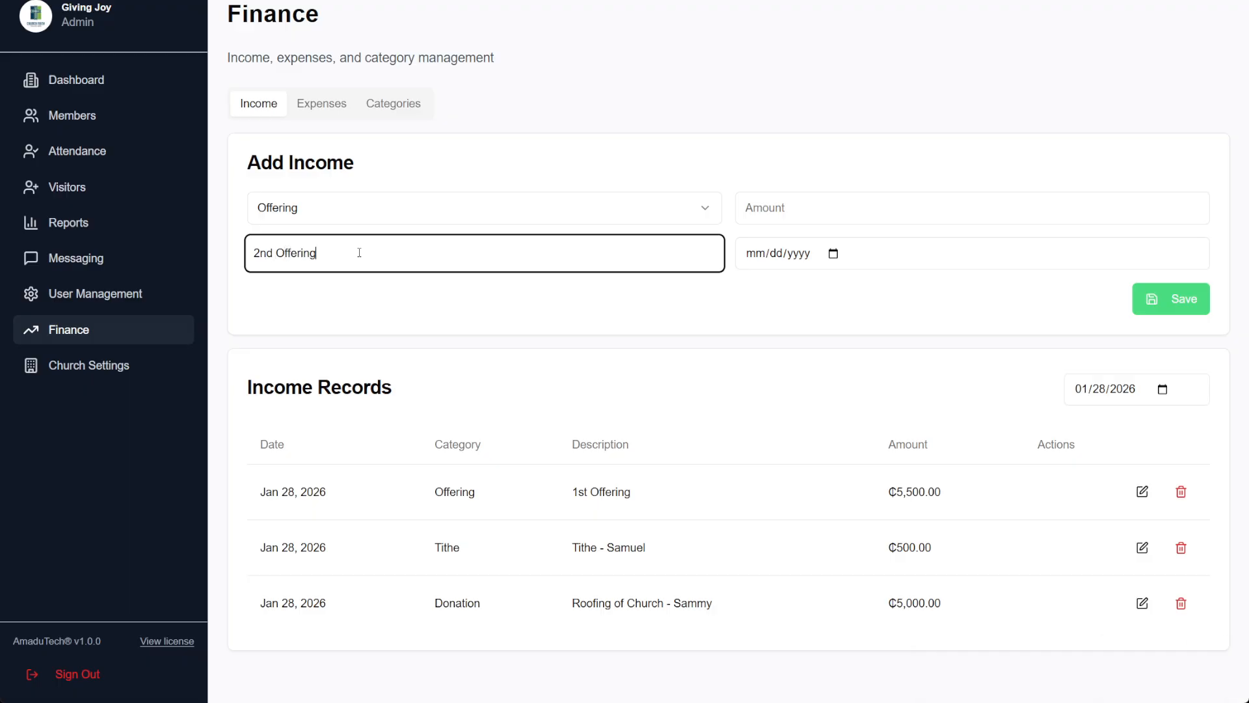
{"action": "left_click", "coordinate": [803, 211]}
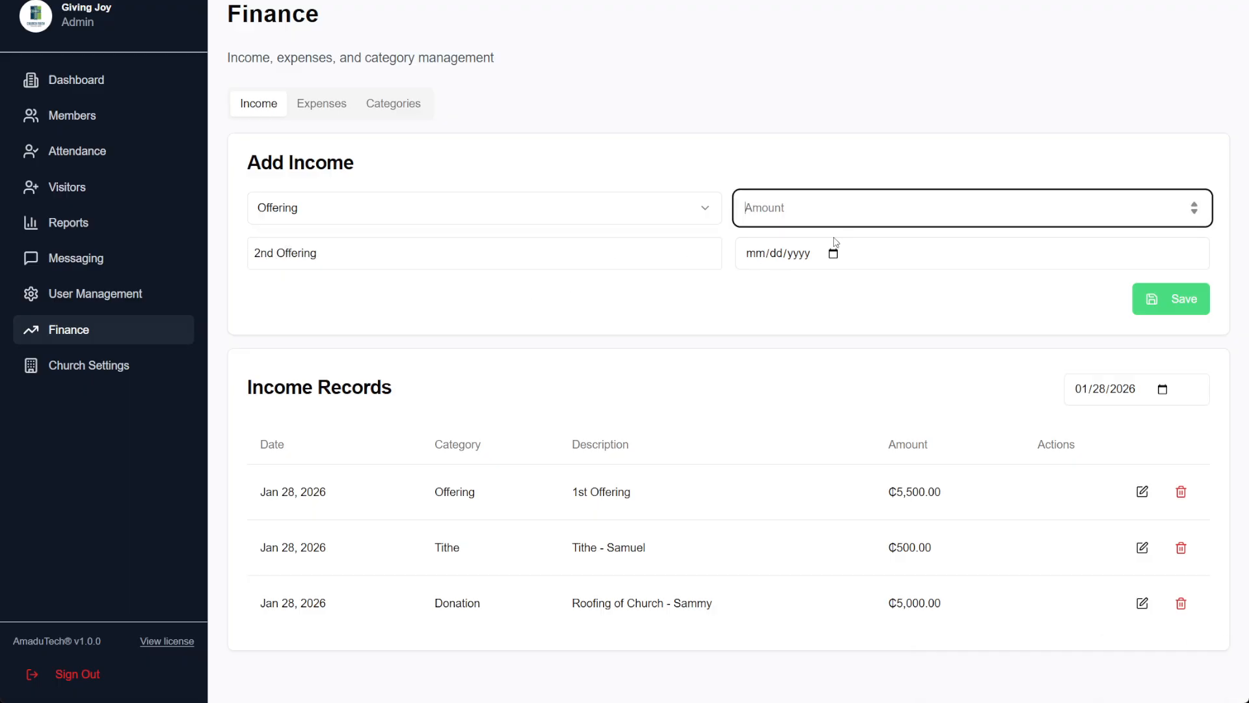
{"action": "type", "text": "2000"}
{"action": "left_click", "coordinate": [830, 250]}
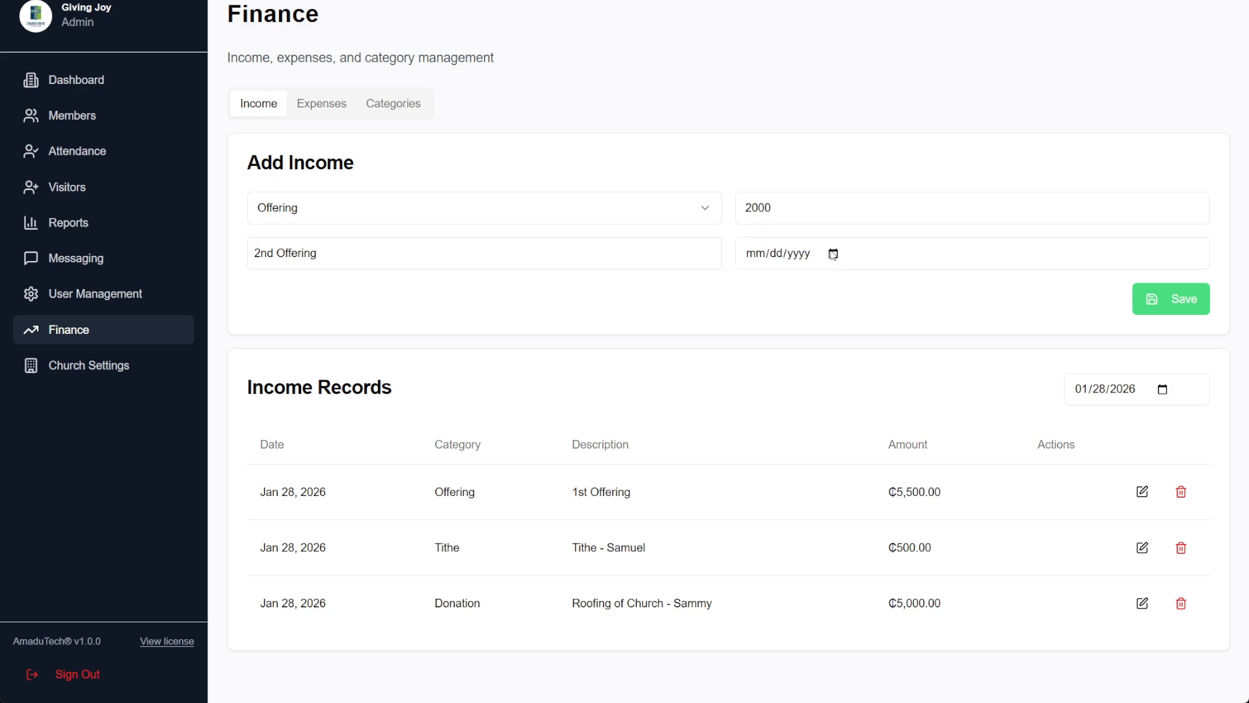
{"action": "type", "text": "01282026"}
{"action": "left_click", "coordinate": [1173, 306]}
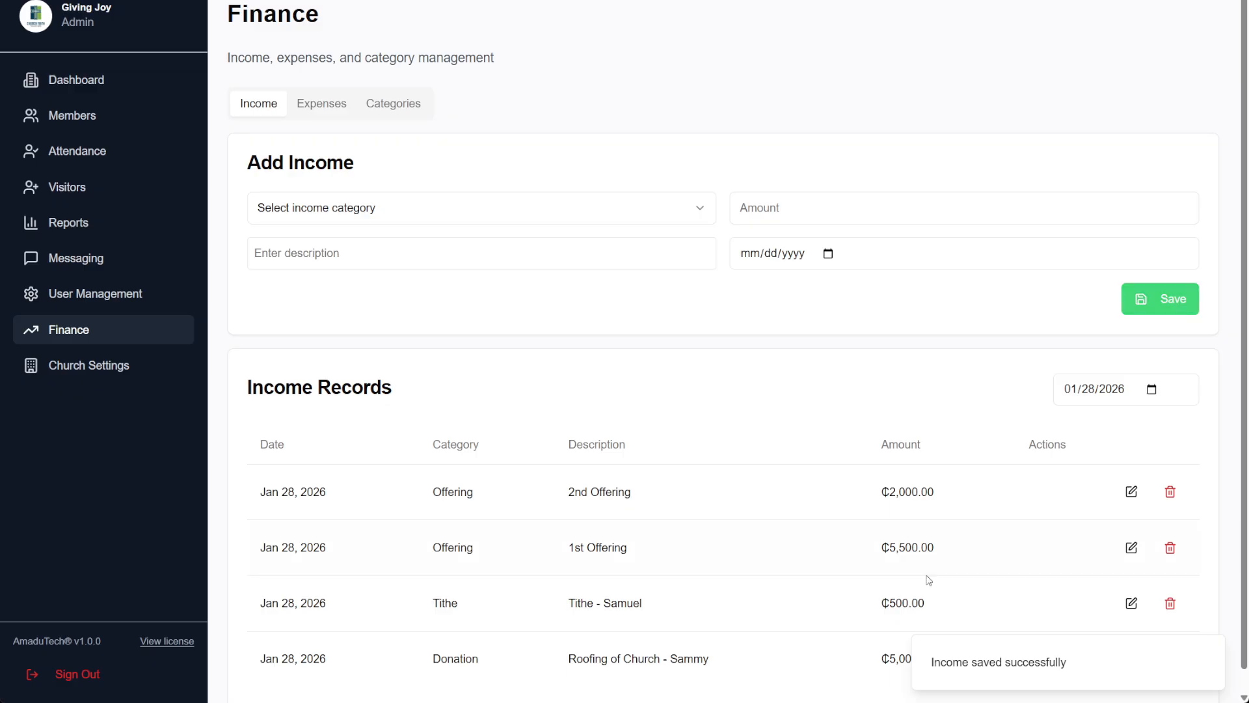
In Expenses, save a ₵500 Bills expense described as 'Electricity'
{"action": "left_click", "coordinate": [325, 102]}
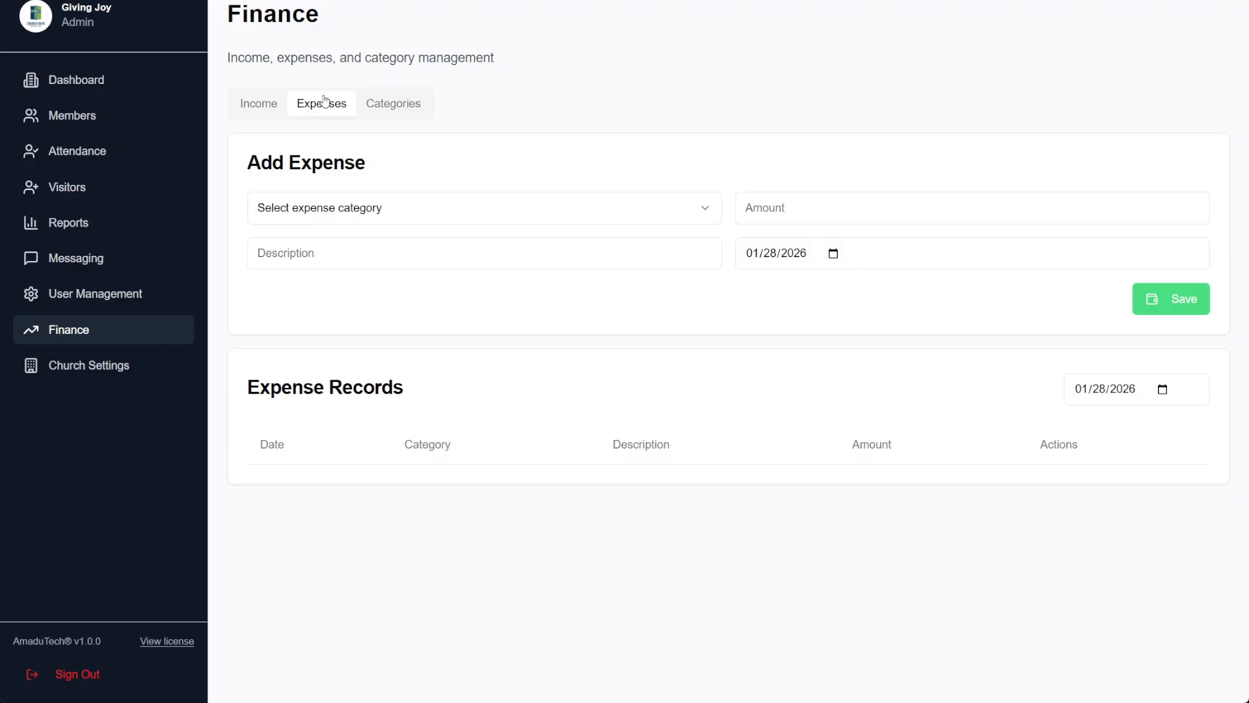
{"action": "left_click", "coordinate": [503, 210]}
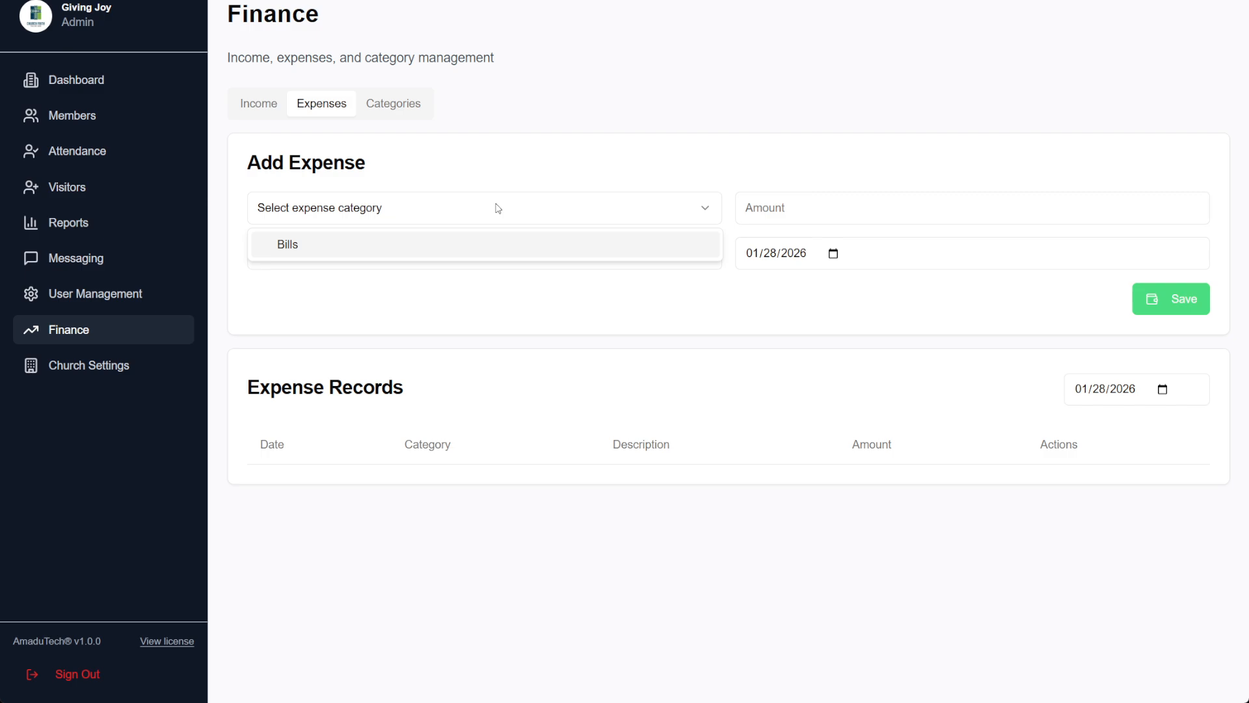
{"action": "left_click", "coordinate": [409, 245]}
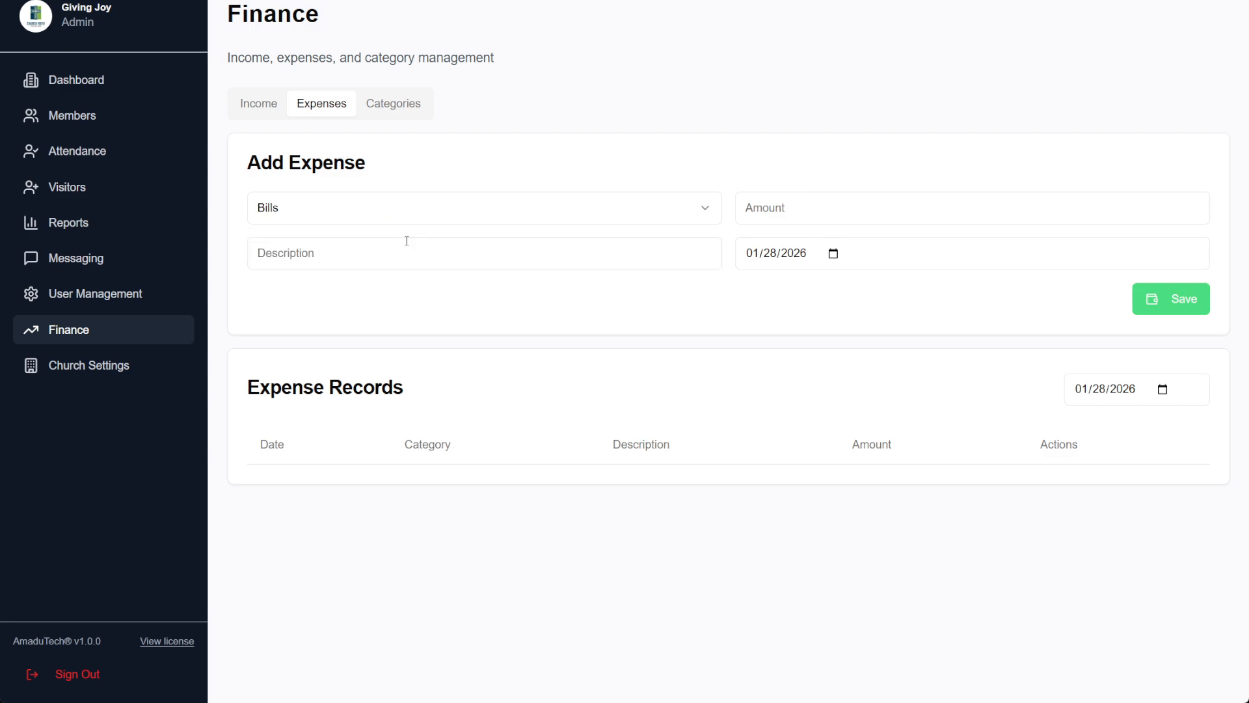
{"action": "left_click", "coordinate": [807, 200]}
{"action": "type", "text": "500"}
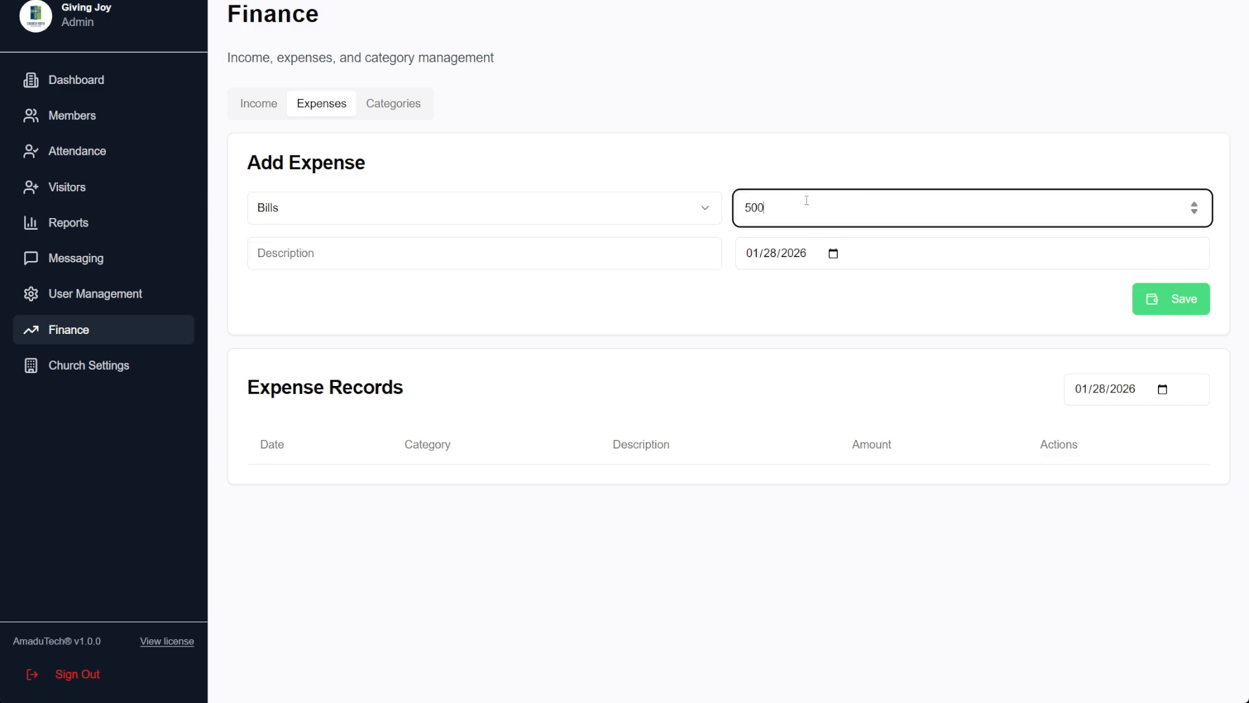
{"action": "left_click", "coordinate": [624, 246]}
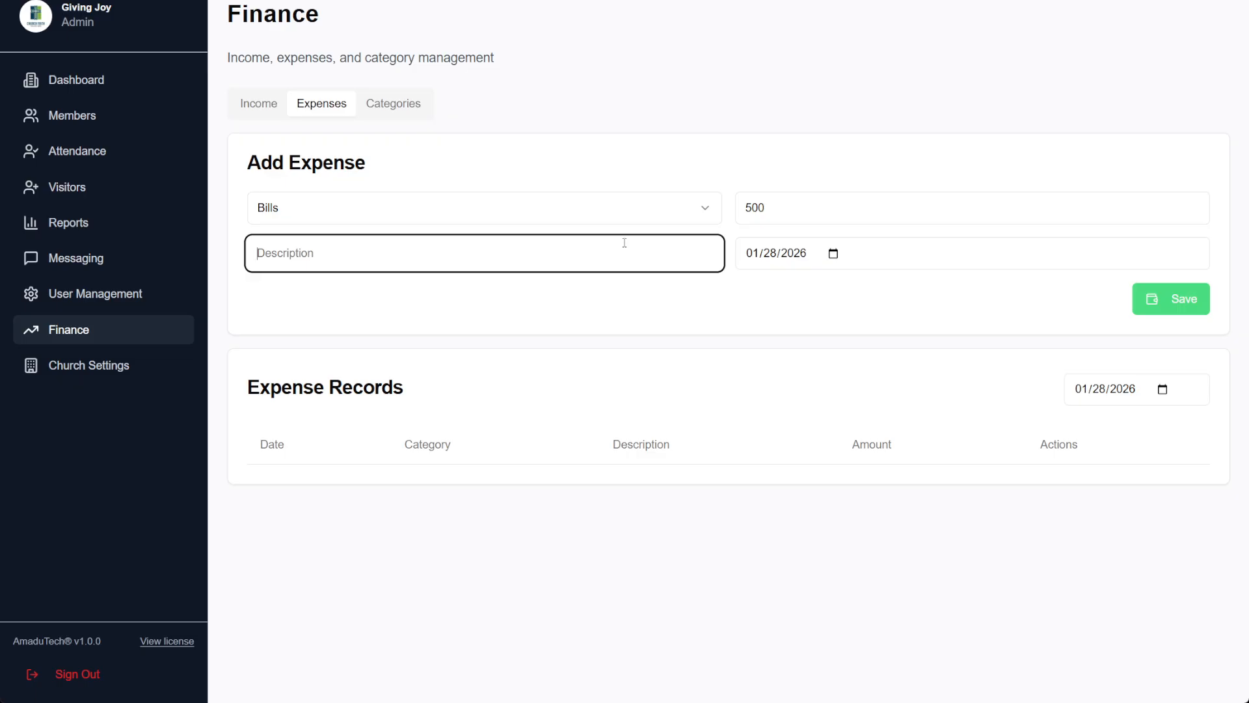
{"action": "type", "text": "Elect"}
{"action": "key", "text": "BackSpace"}
{"action": "type", "text": "tricity"}
{"action": "left_click", "coordinate": [1178, 304]}
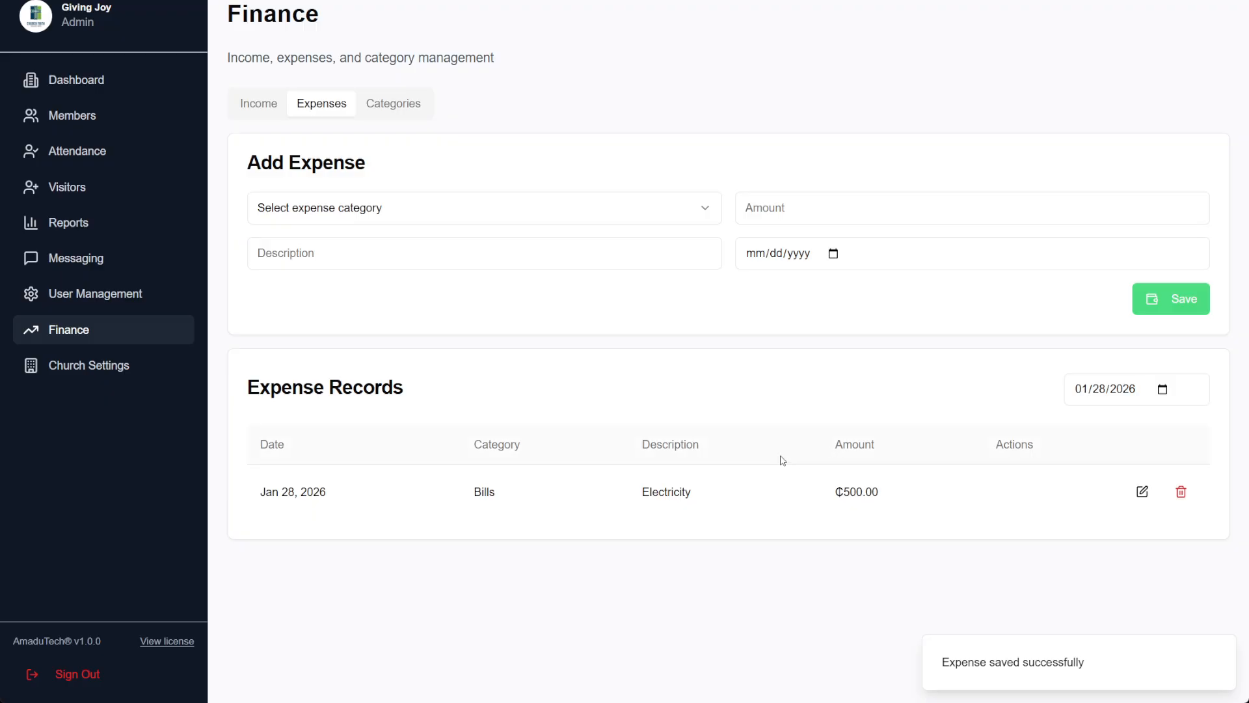
{"action": "left_click", "coordinate": [388, 216]}
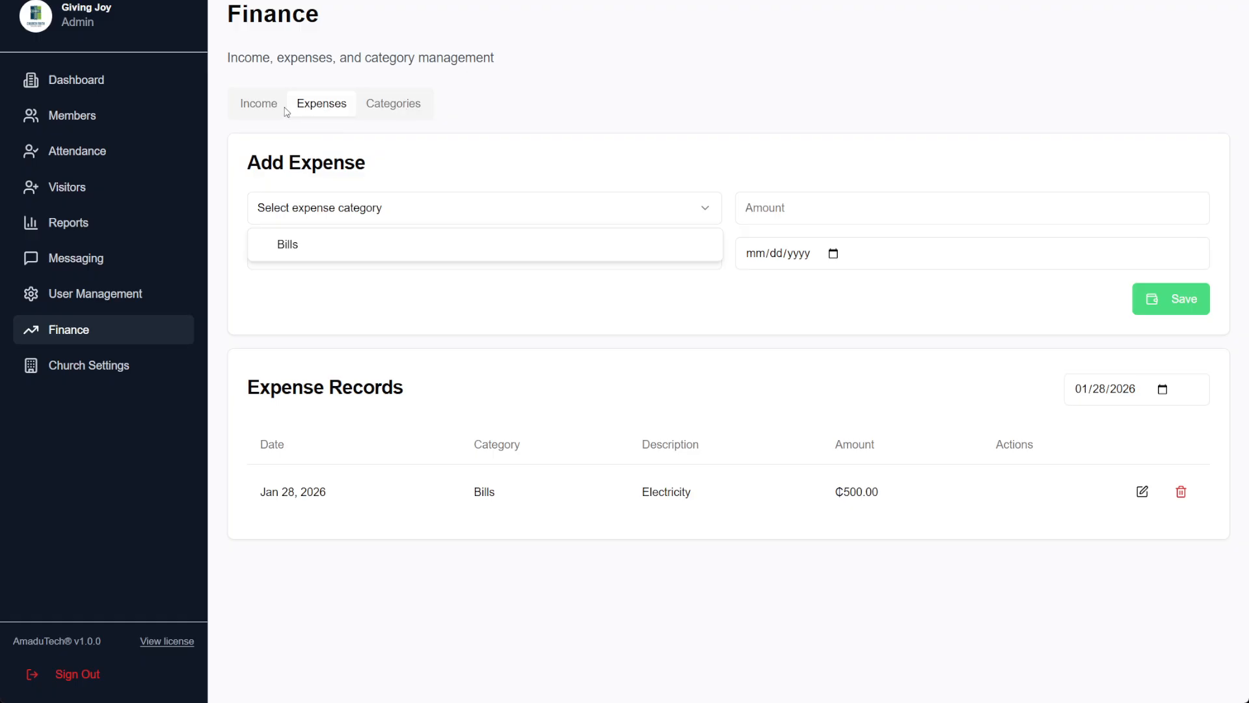
Create a finance category named Choir with the type set to Expense
{"action": "left_click", "coordinate": [405, 103]}
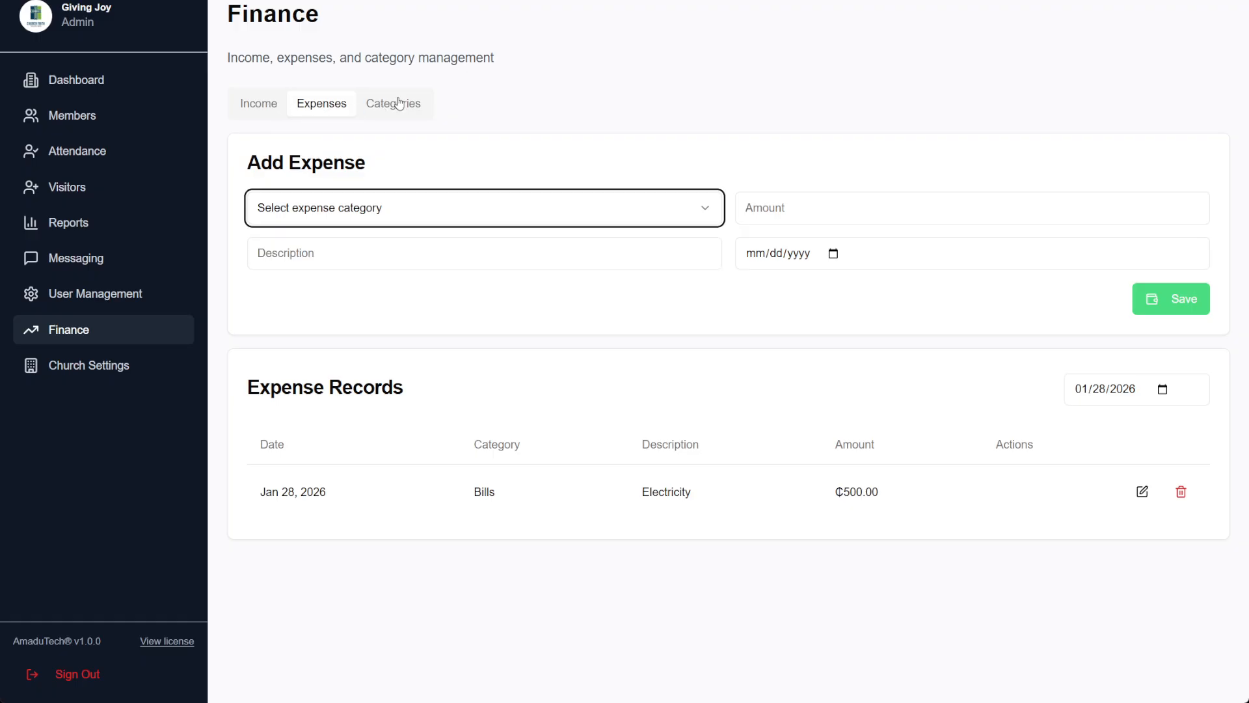
{"action": "left_click", "coordinate": [399, 103]}
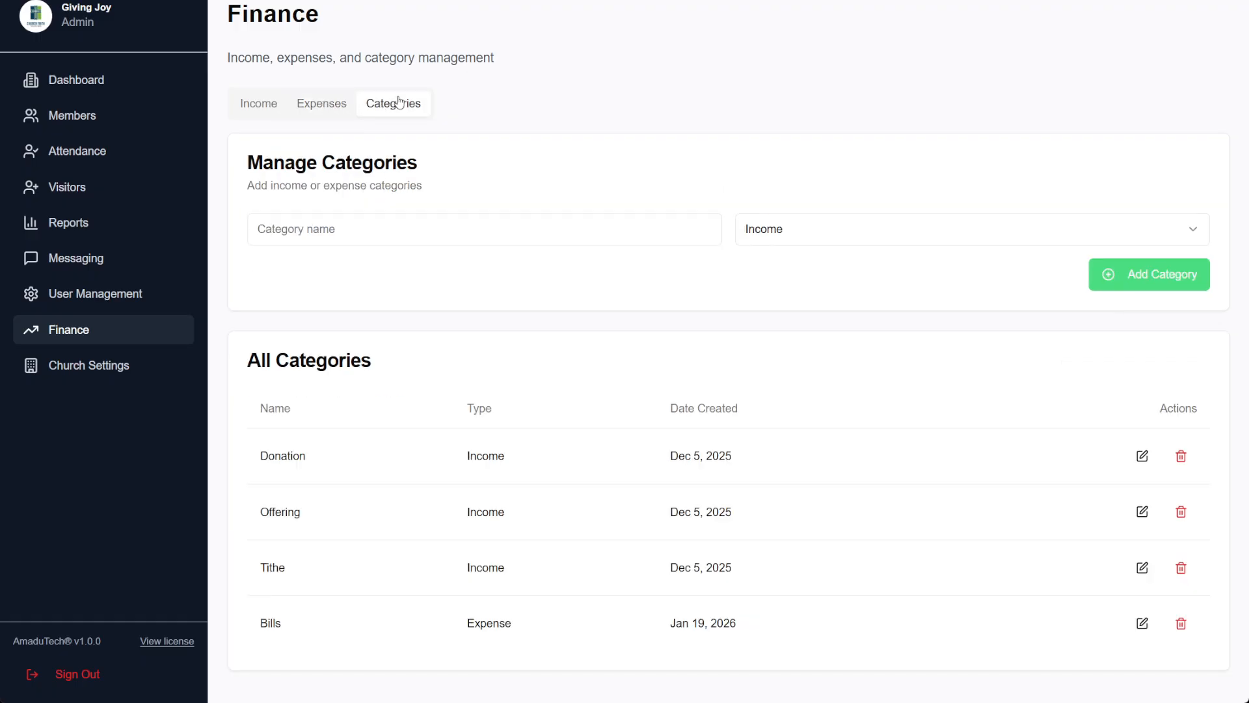
{"action": "left_click", "coordinate": [397, 227]}
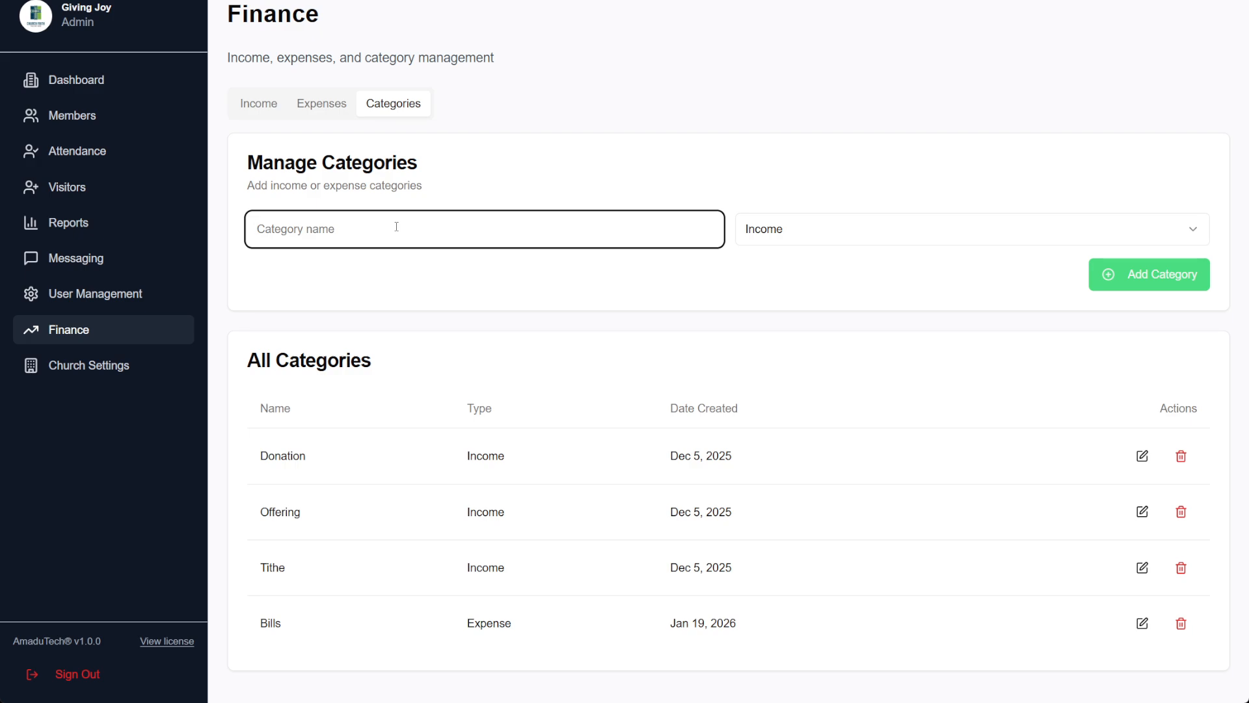
{"action": "type", "text": "Music"}
{"action": "key", "text": "ctrl+a"}
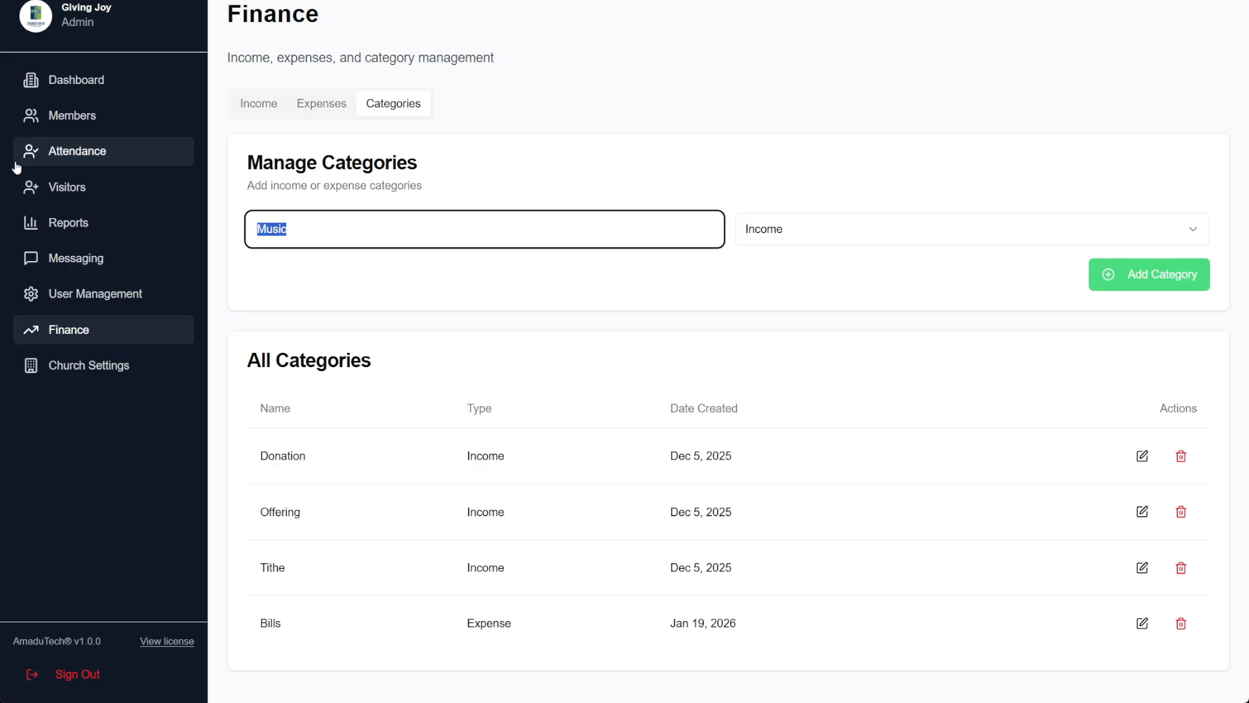
{"action": "type", "text": "Choir"}
{"action": "left_click", "coordinate": [820, 228]}
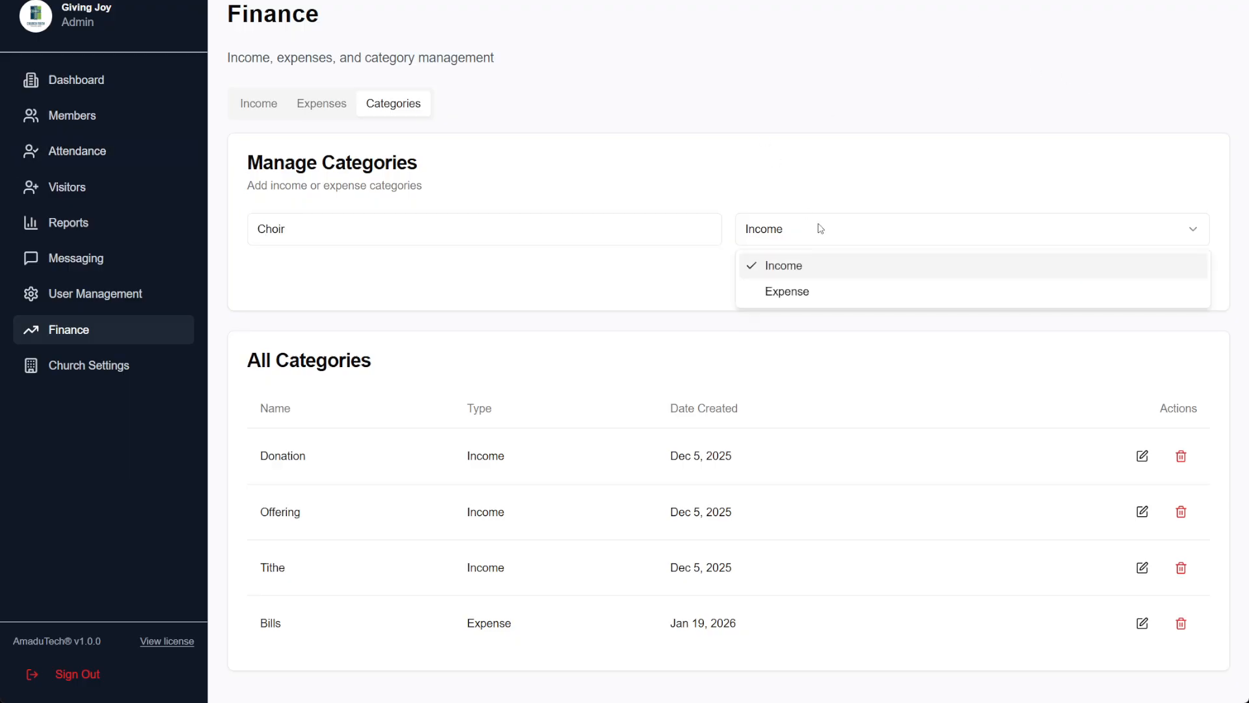
{"action": "left_click", "coordinate": [799, 293]}
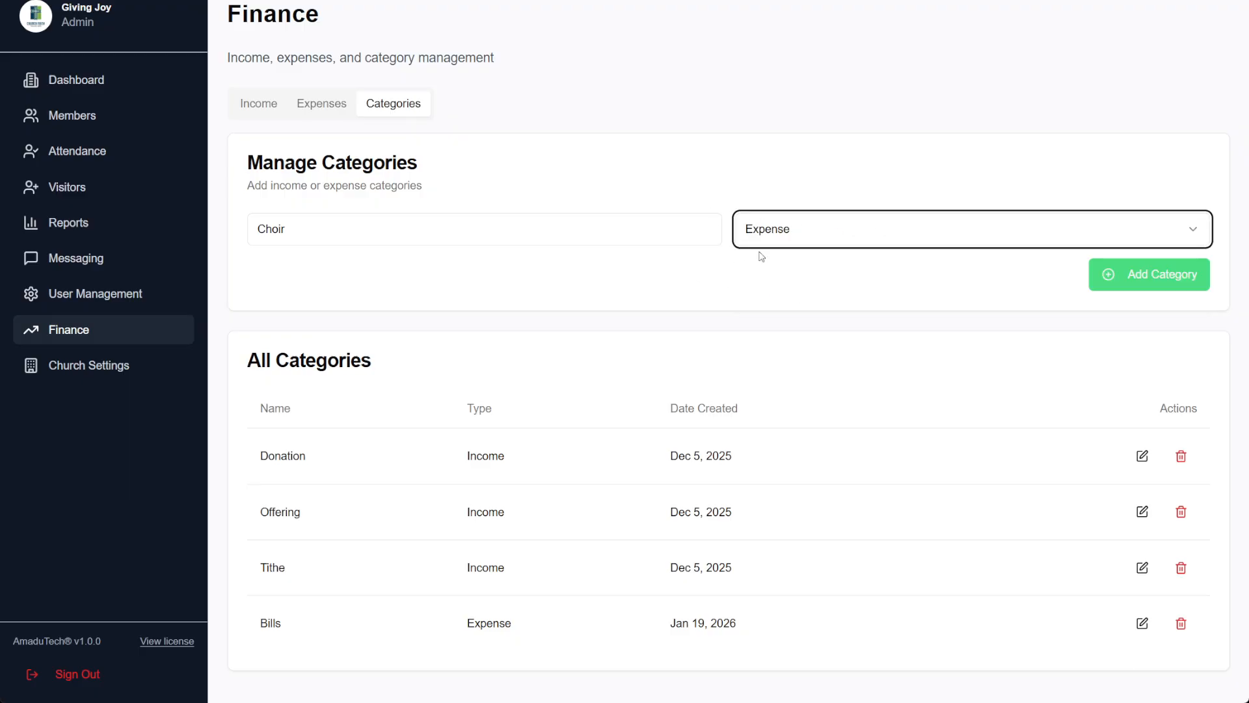
{"action": "left_click", "coordinate": [1162, 273]}
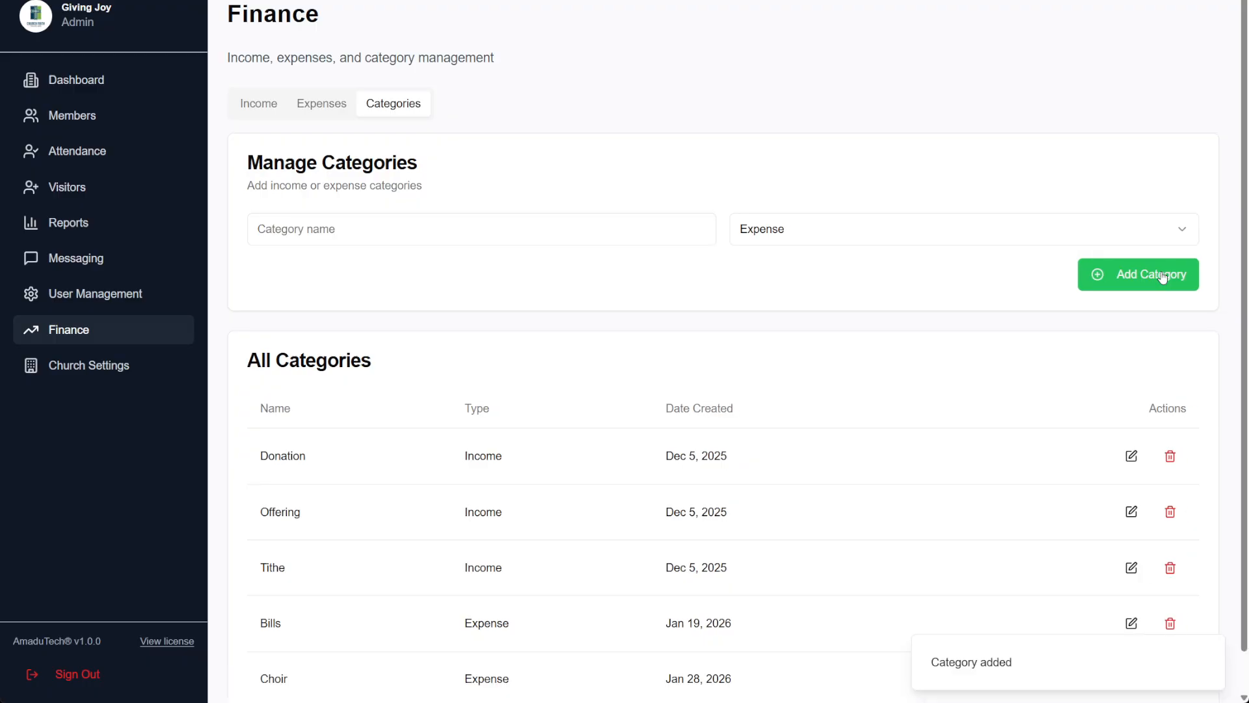
Start an expense entry under the Choir category, then move to the Reports page
{"action": "left_click", "coordinate": [318, 104]}
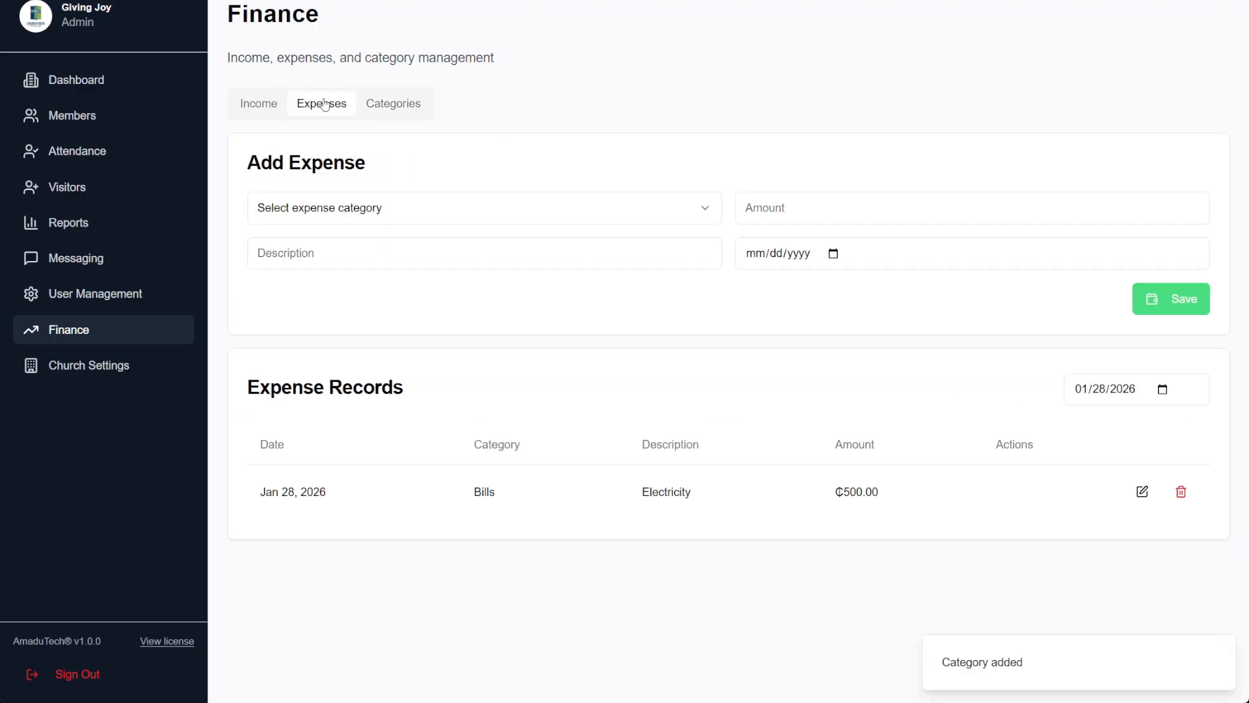
{"action": "left_click", "coordinate": [377, 223]}
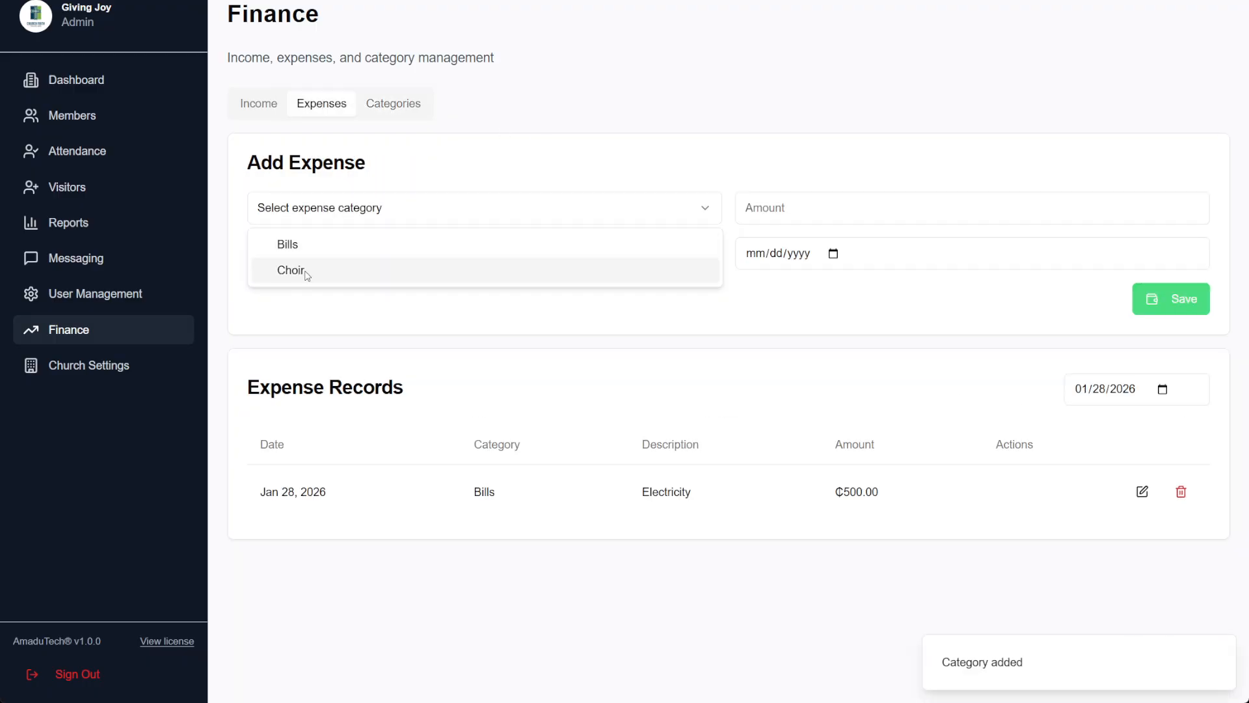
{"action": "left_click", "coordinate": [306, 272]}
{"action": "left_click", "coordinate": [349, 251]}
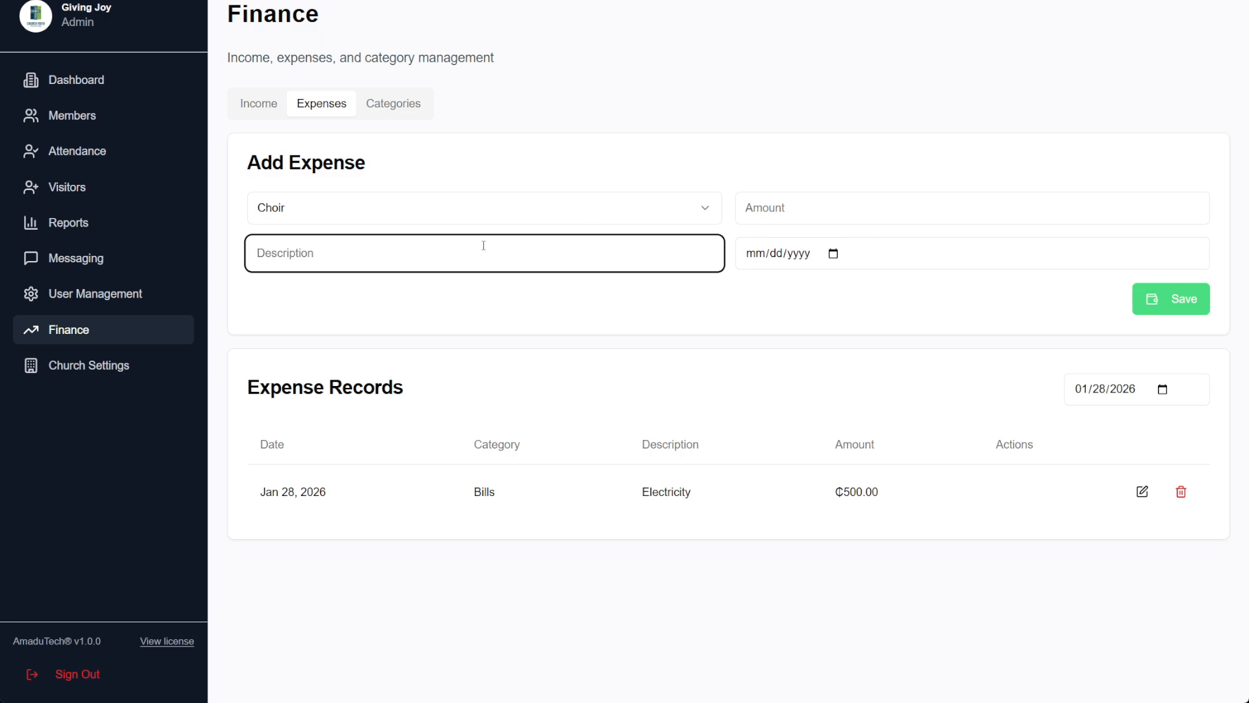
{"action": "left_click", "coordinate": [796, 212]}
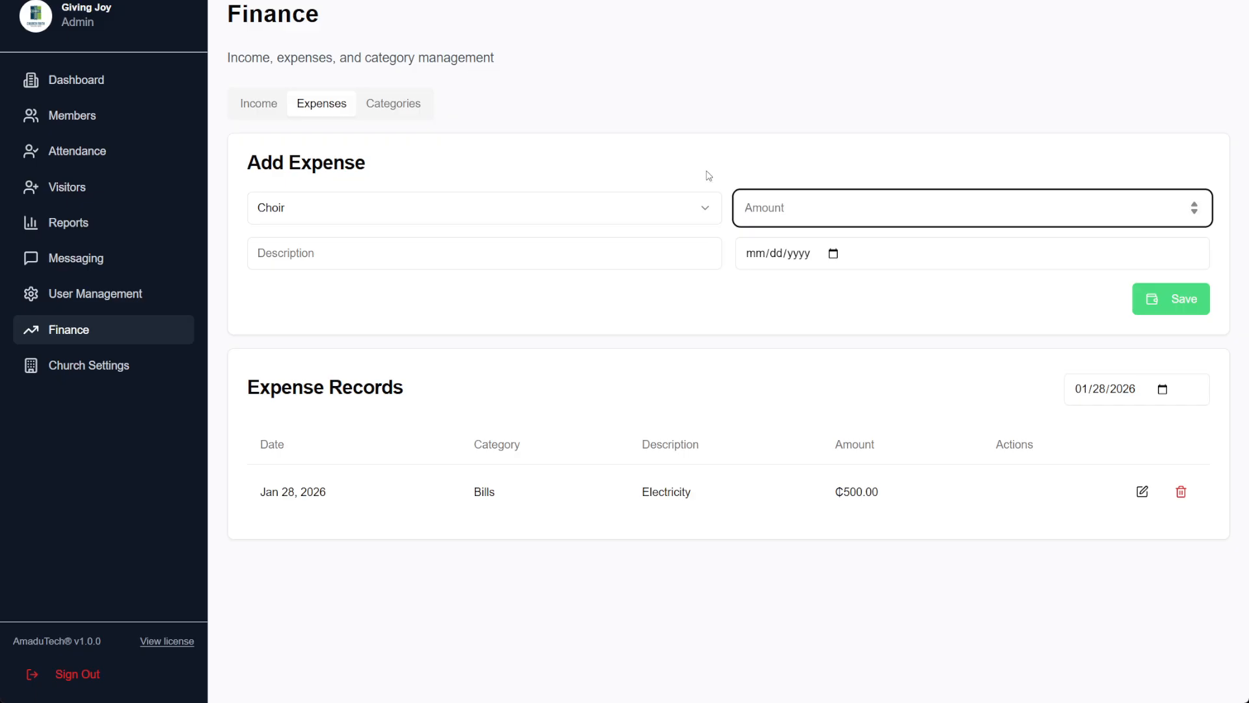
{"action": "left_click", "coordinate": [113, 221]}
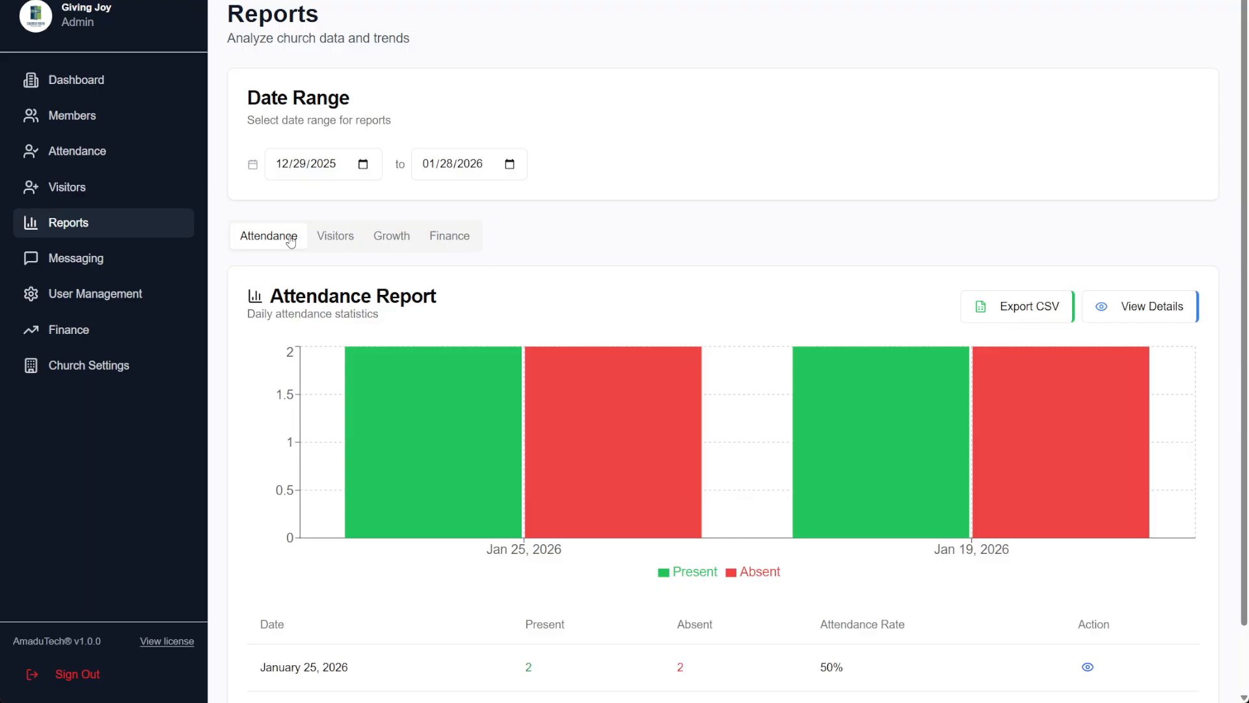
Look through the Visitors, Growth, Finance and Attendance report tabs
{"action": "left_click", "coordinate": [335, 237]}
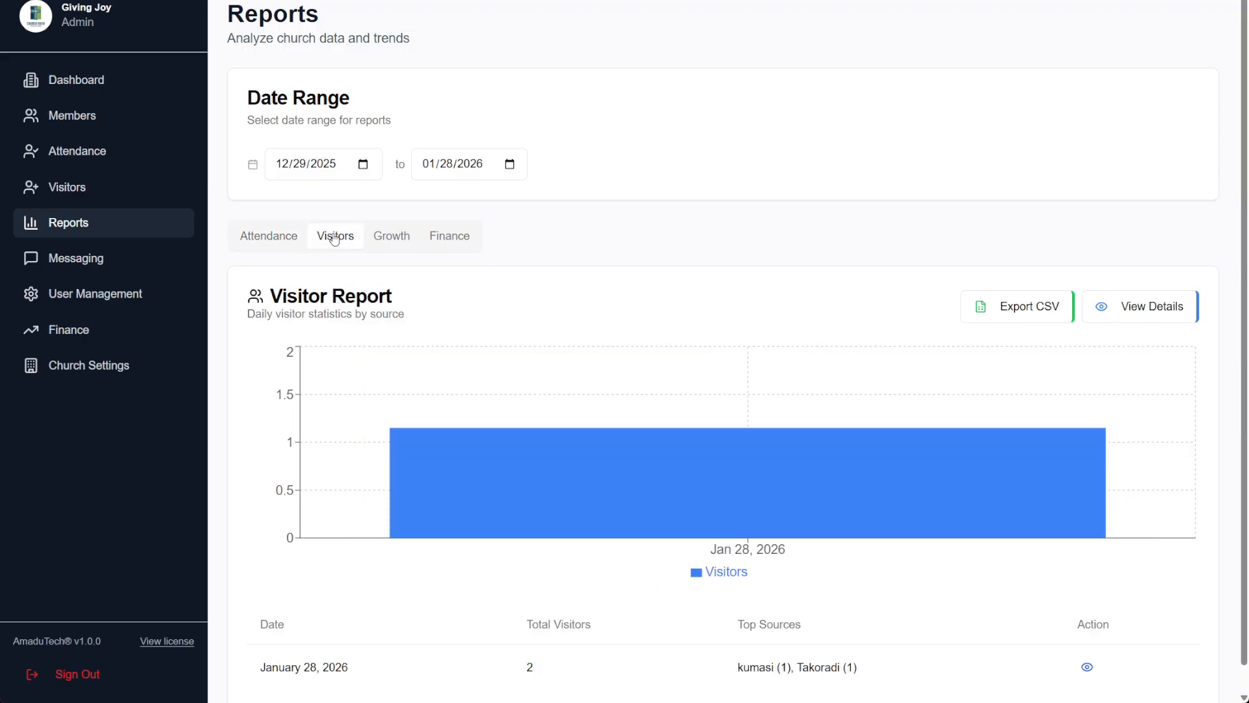
{"action": "left_click", "coordinate": [402, 241]}
{"action": "left_click", "coordinate": [428, 235]}
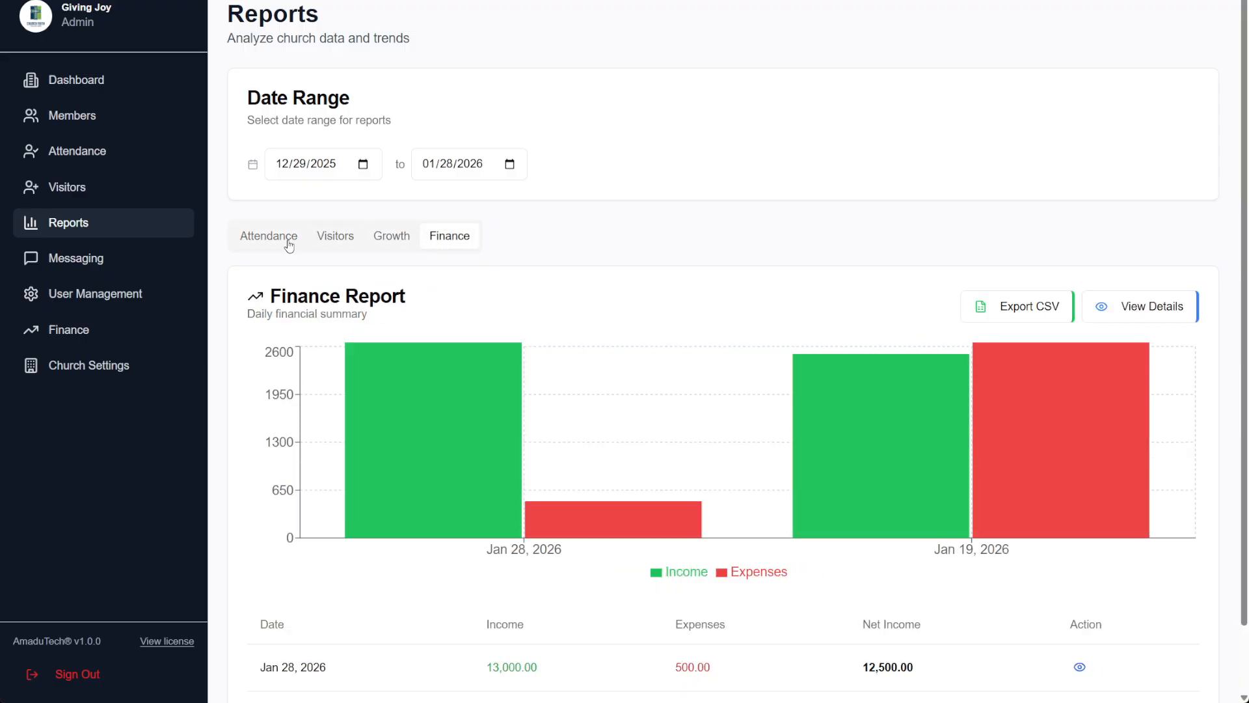
{"action": "left_click", "coordinate": [289, 241]}
Leave the report start date unchanged and show the Finance Report for Jan 28 and Jan 19
{"action": "left_click", "coordinate": [299, 166]}
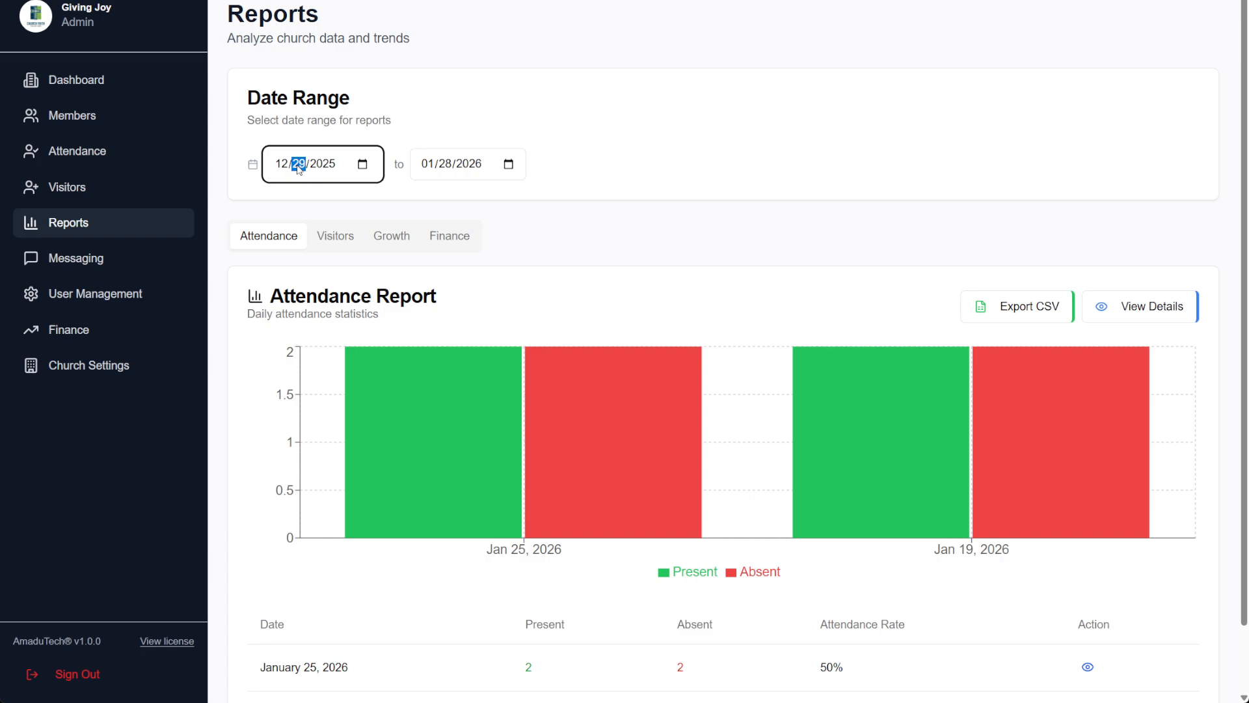
{"action": "left_click", "coordinate": [280, 171]}
{"action": "left_click", "coordinate": [684, 133]}
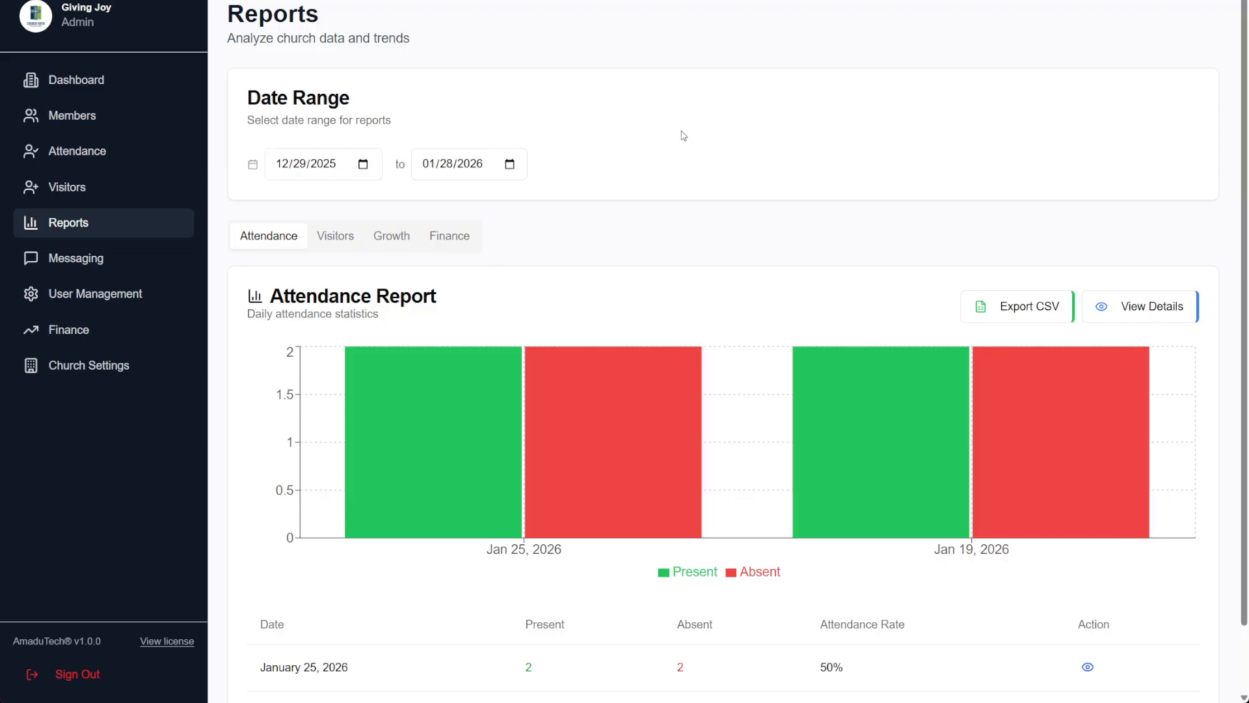
{"action": "scroll", "coordinate": [325, 216], "scroll_direction": "down", "scroll_amount": 2}
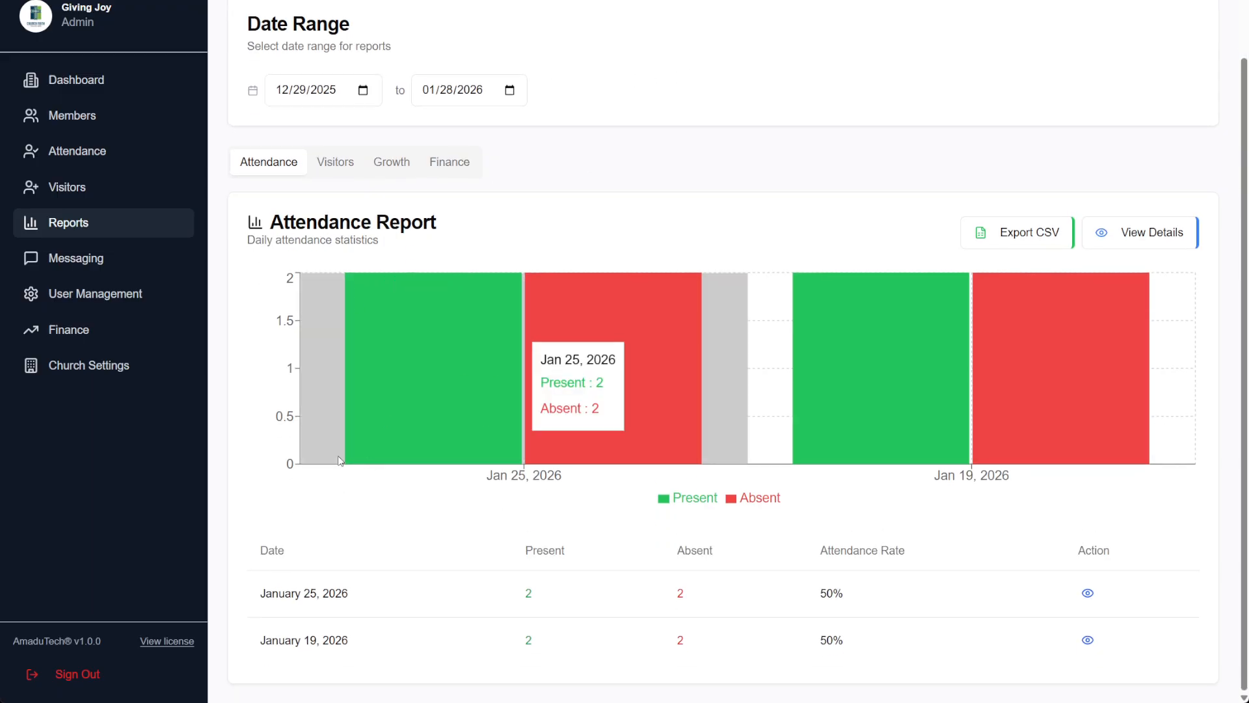
{"action": "left_click", "coordinate": [446, 160]}
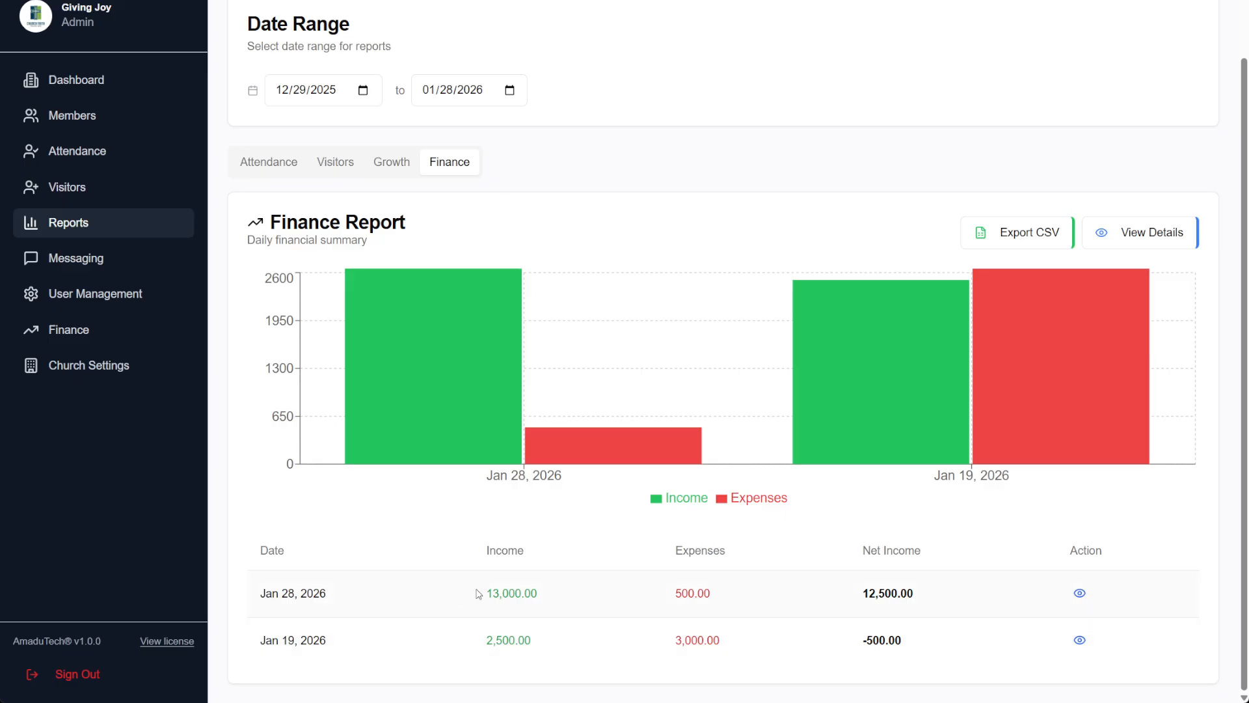
{"action": "left_click_drag", "start_coordinate": [481, 592], "coordinate": [581, 606]}
{"action": "left_click_drag", "start_coordinate": [675, 593], "coordinate": [712, 593]}
Open the Jan 28, 2026 finance records and highlight the Summary, Total Income and Electricity entries
{"action": "left_click", "coordinate": [1079, 594]}
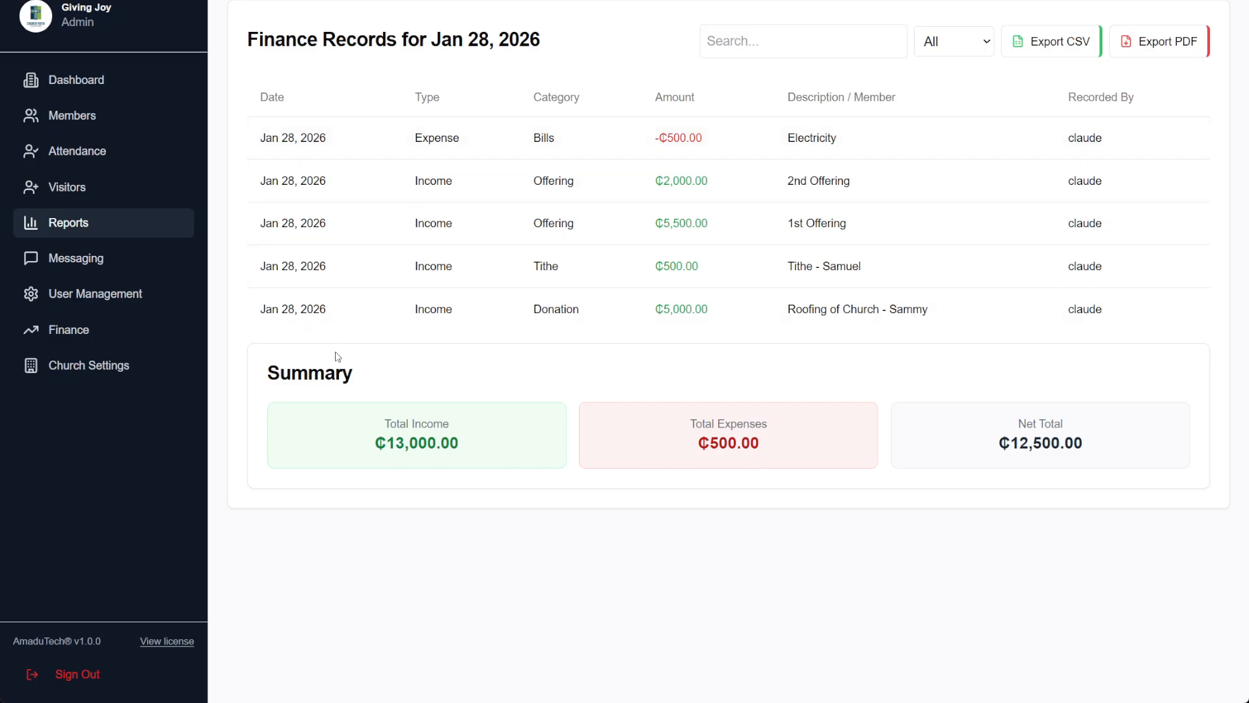
{"action": "double_click", "coordinate": [399, 375]}
{"action": "left_click_drag", "start_coordinate": [397, 424], "coordinate": [475, 430]}
{"action": "left_click_drag", "start_coordinate": [782, 137], "coordinate": [839, 142]}
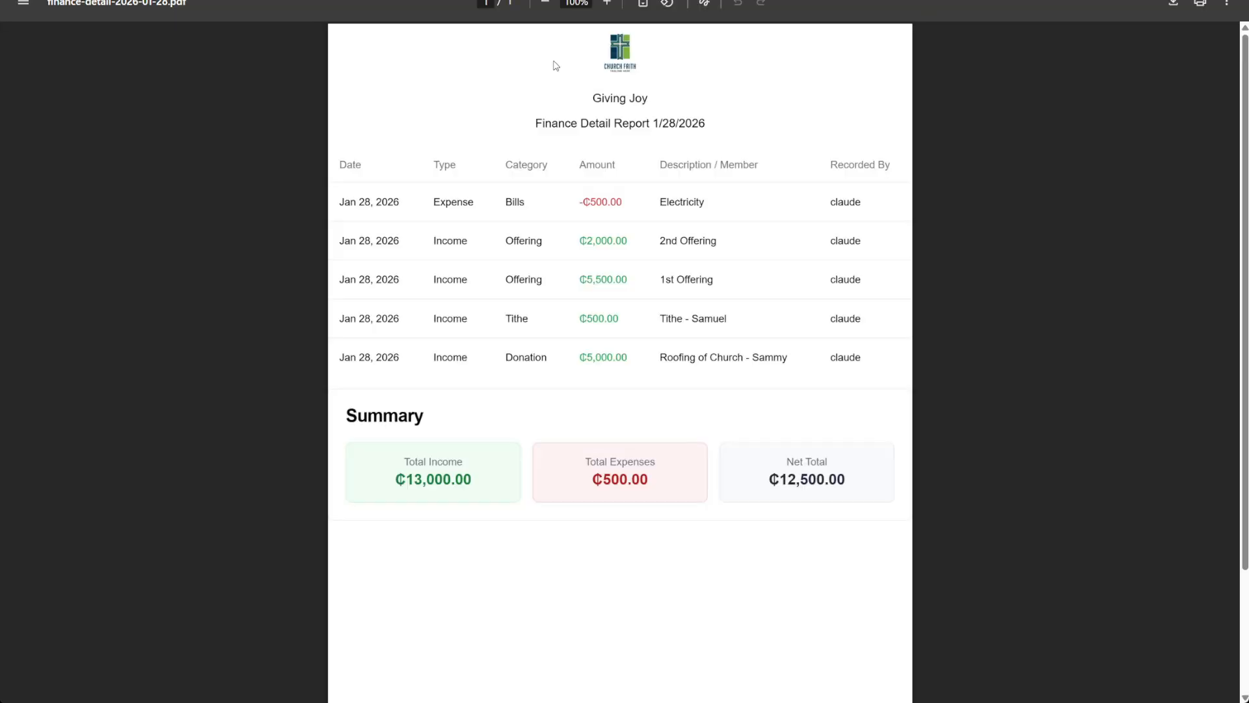
Scroll through the exported finance-detail-2026-01-28.pdf and close it
{"action": "scroll", "coordinate": [566, 413], "scroll_direction": "down", "scroll_amount": 2}
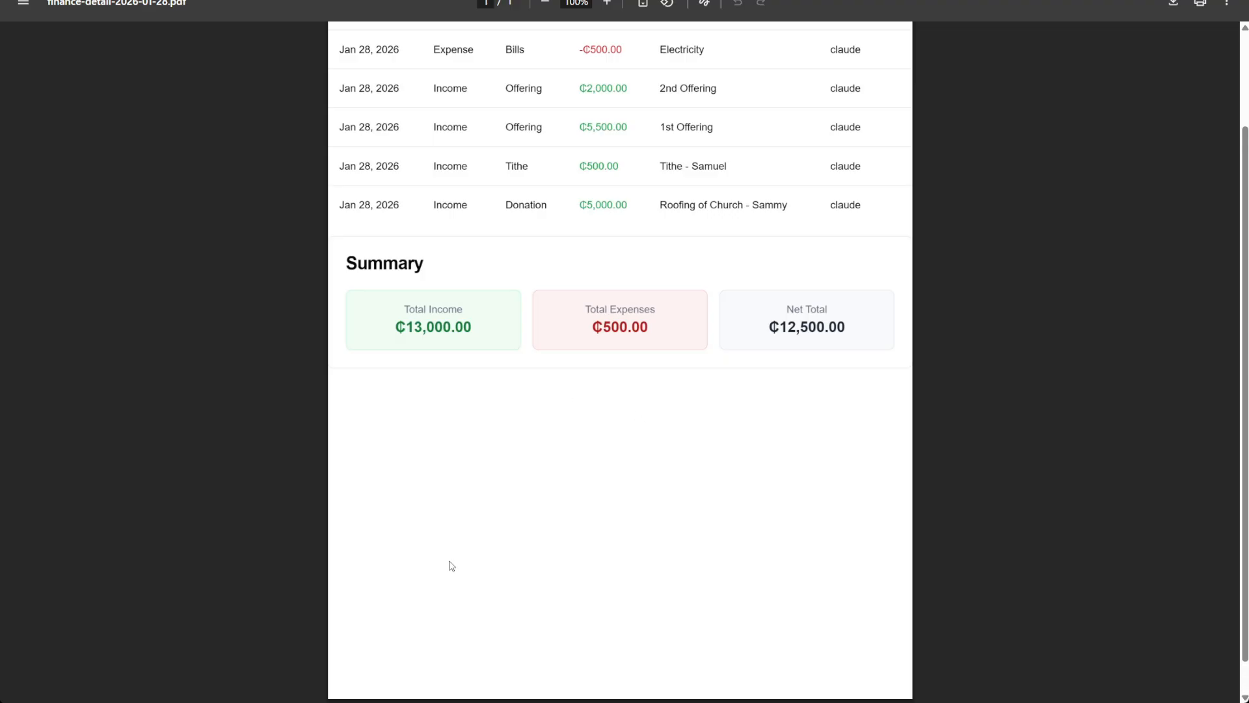
{"action": "scroll", "coordinate": [452, 565], "scroll_direction": "up", "scroll_amount": 2}
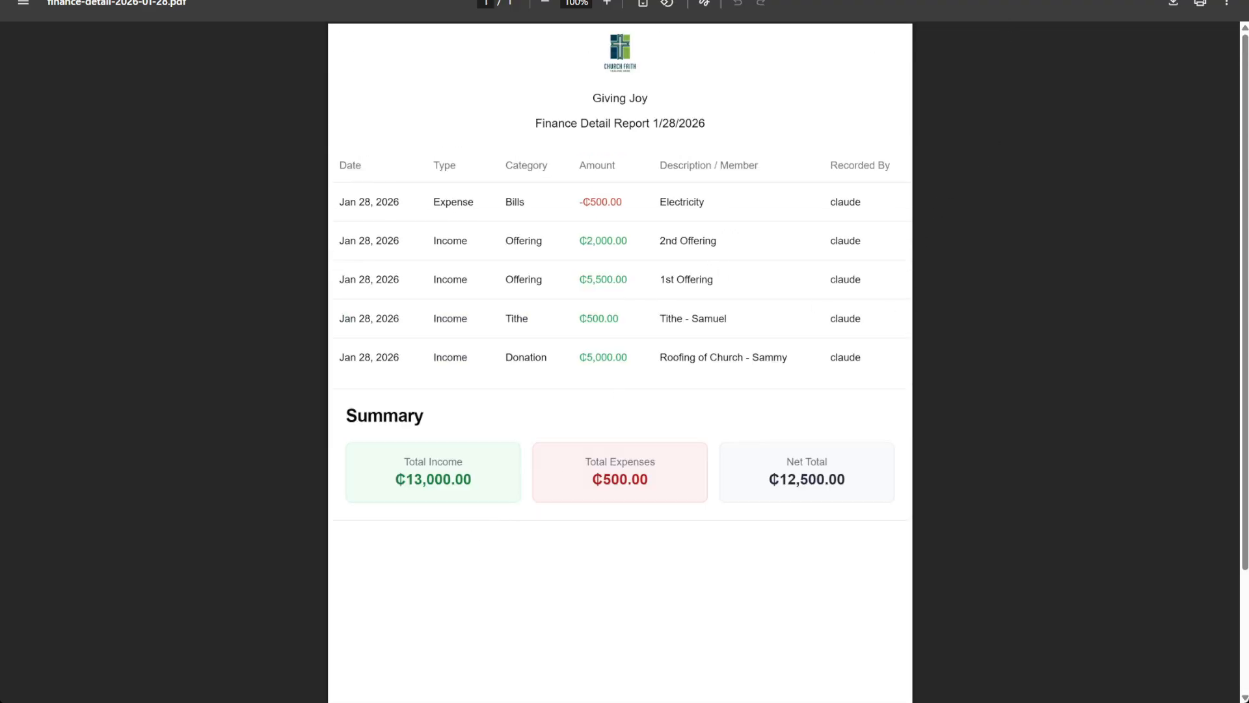
{"action": "key", "text": "ctrl+w"}
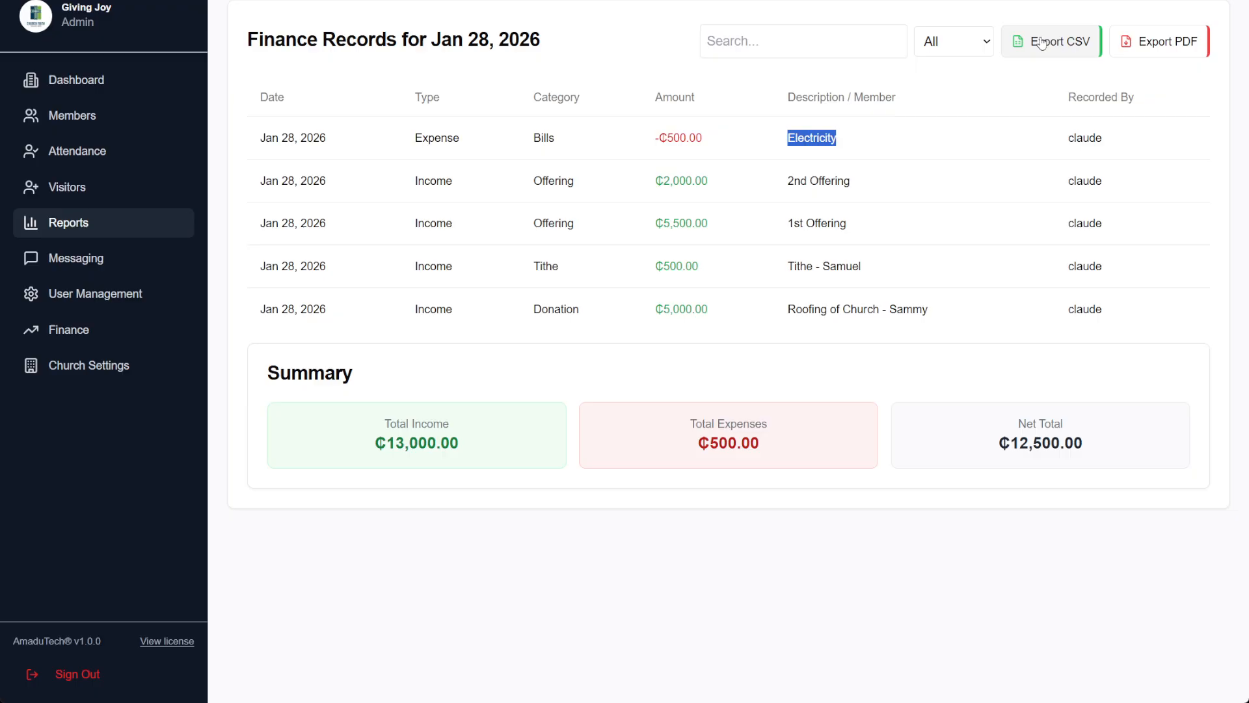
Filter the Jan 28 records to Income only, then Expense only, and go back
{"action": "left_click", "coordinate": [987, 42]}
{"action": "left_click", "coordinate": [976, 98]}
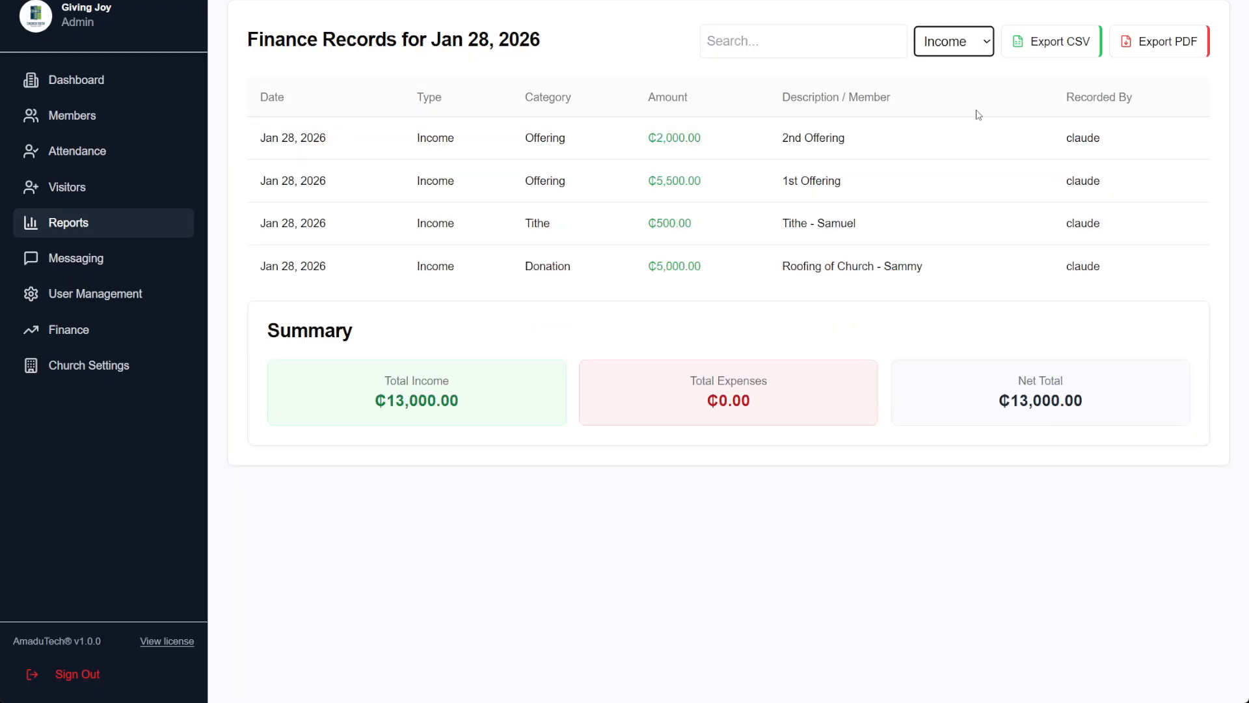
{"action": "left_click", "coordinate": [961, 37]}
{"action": "left_click", "coordinate": [949, 109]}
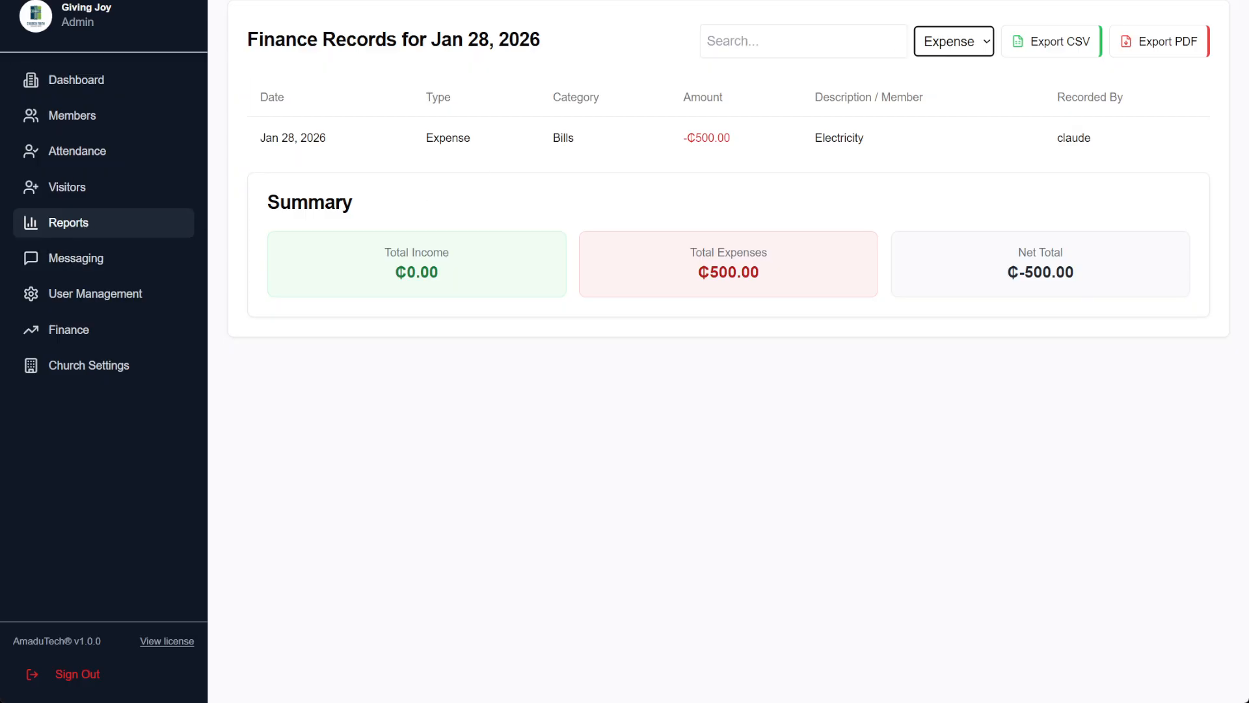
{"action": "key", "text": "alt+Left"}
Open the Finance Report's View Details for Dec 29, 2025 to Jan 28, 2026
{"action": "left_click", "coordinate": [465, 239]}
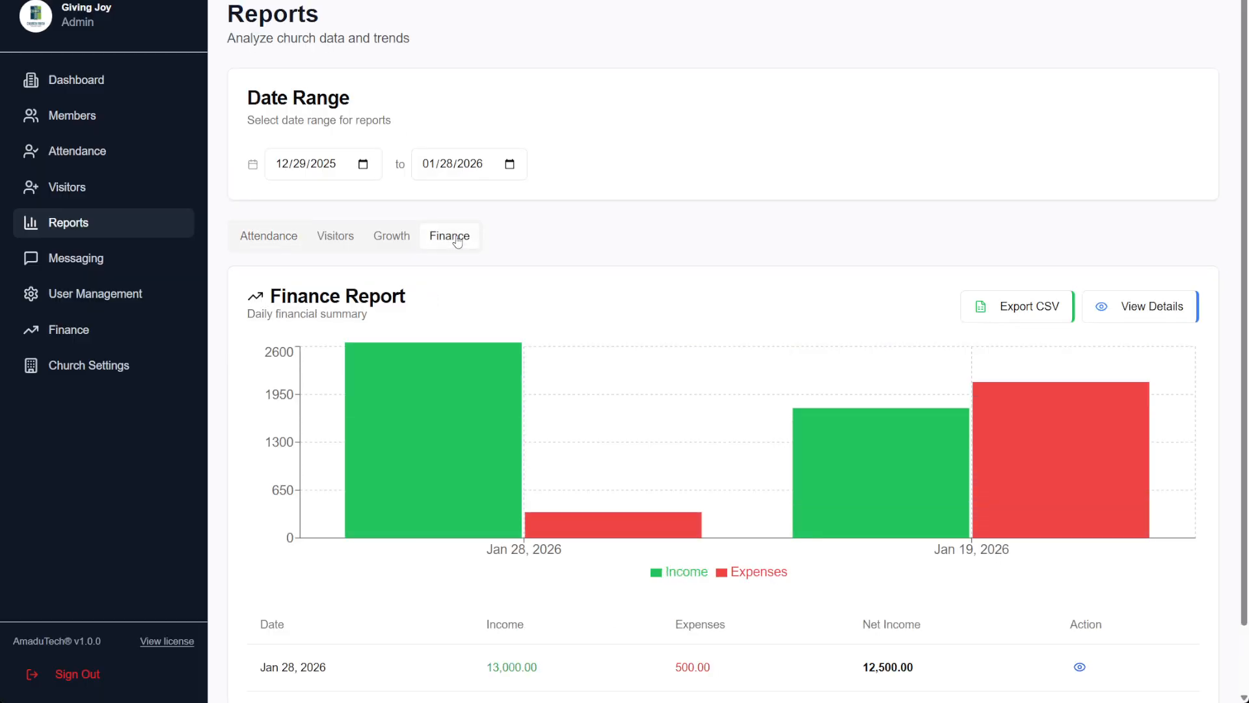
{"action": "scroll", "coordinate": [706, 329], "scroll_direction": "down", "scroll_amount": 1}
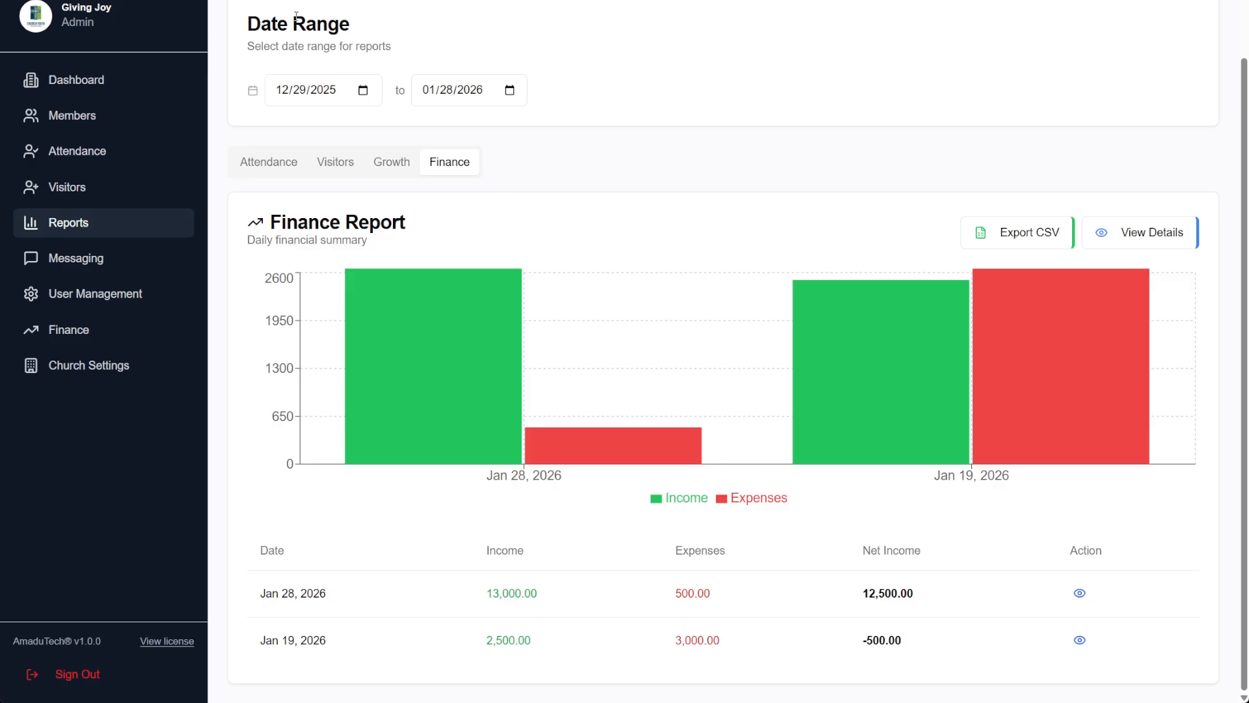
{"action": "left_click", "coordinate": [1173, 245]}
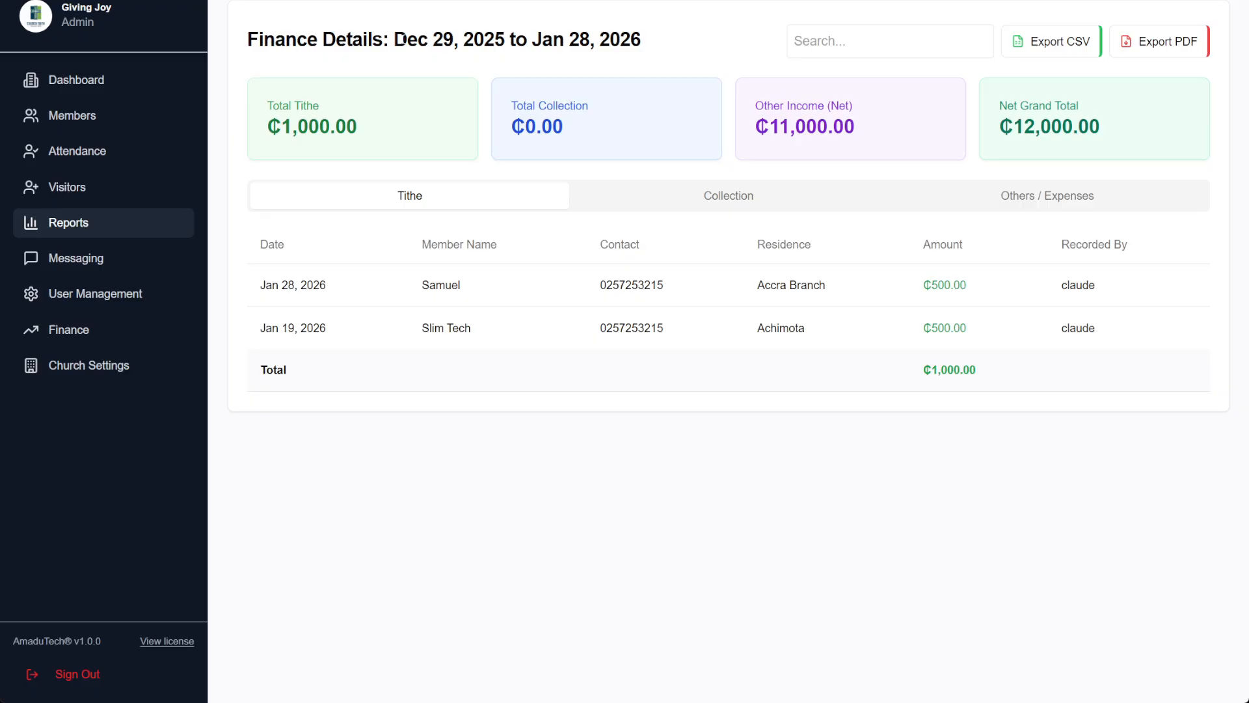
Highlight the date in the Finance Details title, then go to User Management
{"action": "left_click_drag", "start_coordinate": [403, 39], "coordinate": [503, 62]}
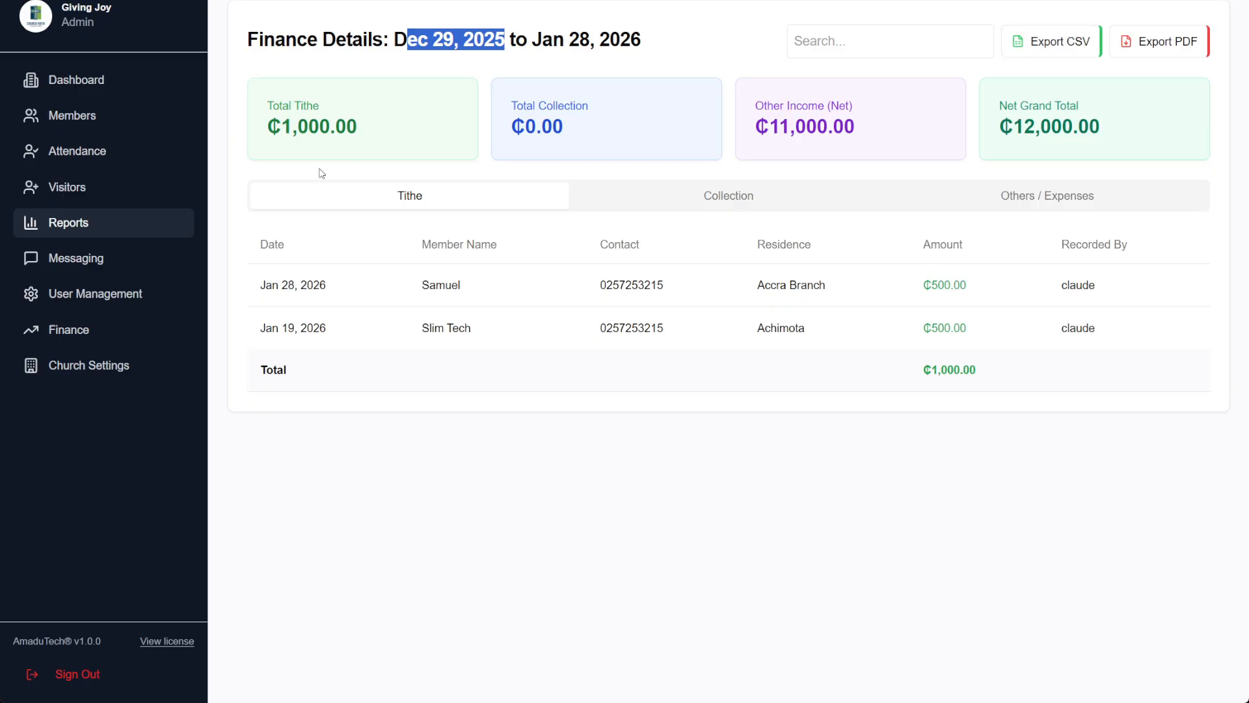
{"action": "left_click", "coordinate": [124, 303]}
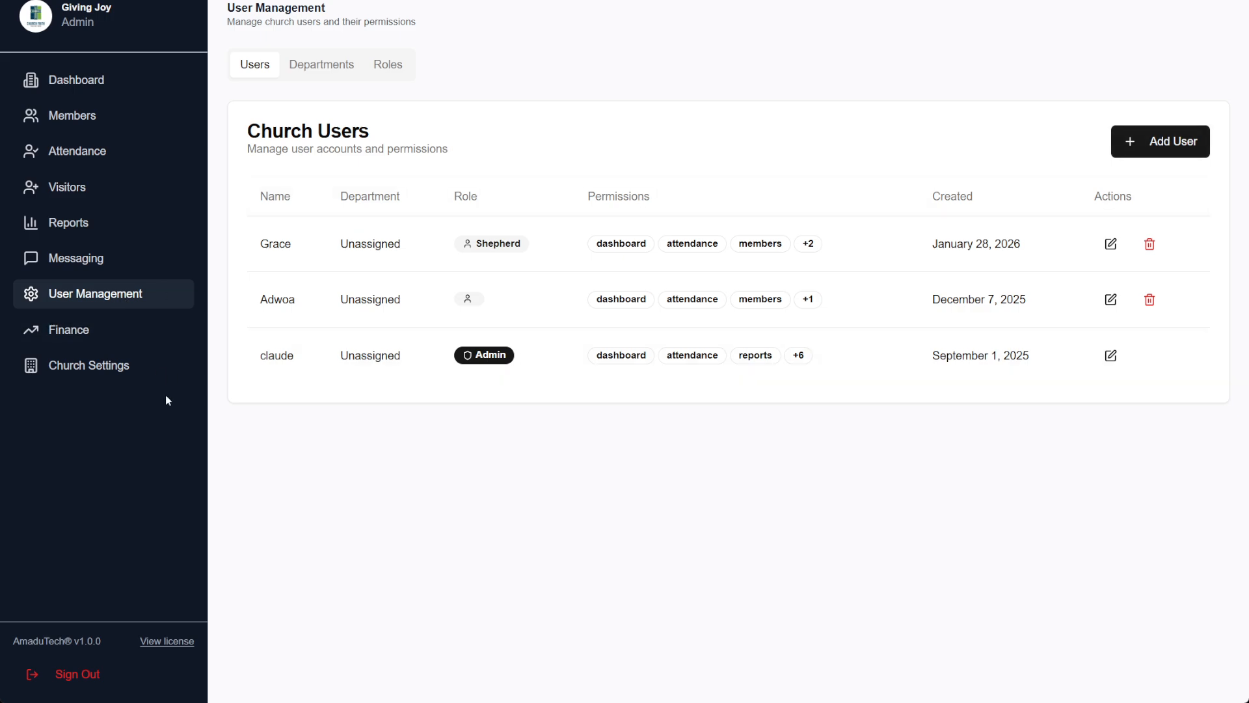
In Church Settings, change the currency symbol from ₵ to $ and the name to 'Assemblies of God, Accra Central'
{"action": "left_click", "coordinate": [125, 380]}
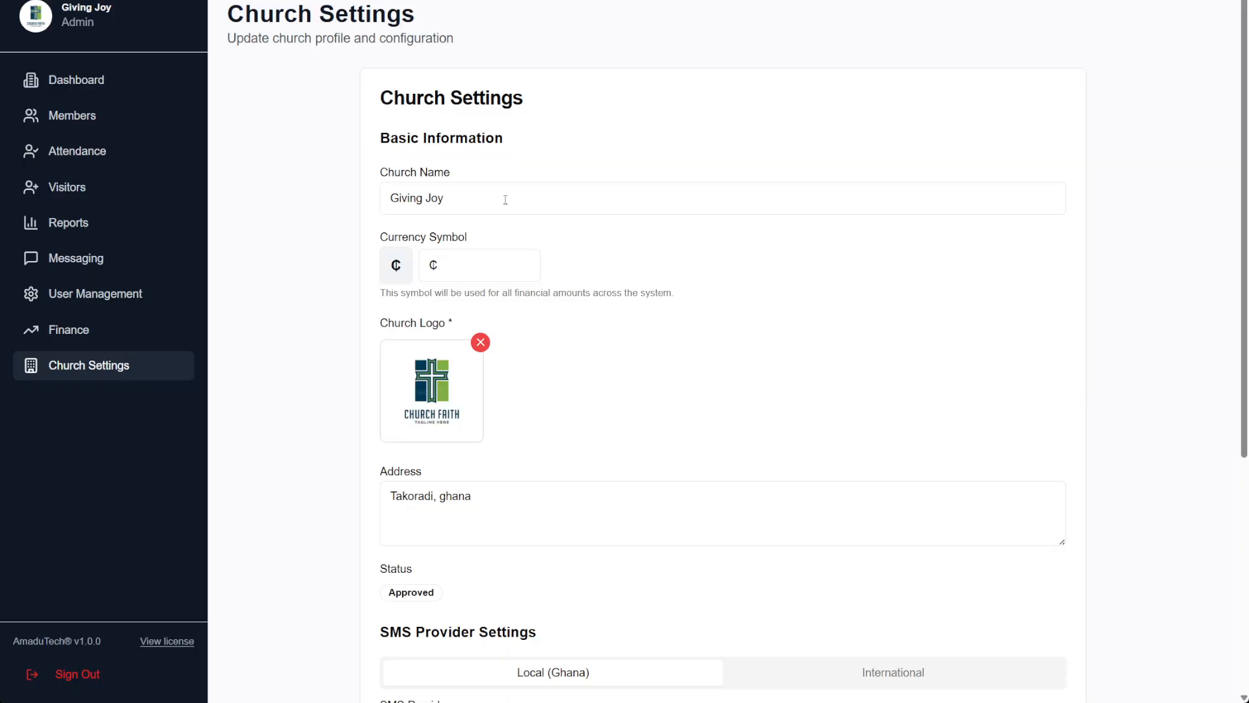
{"action": "left_click_drag", "start_coordinate": [445, 267], "coordinate": [393, 245]}
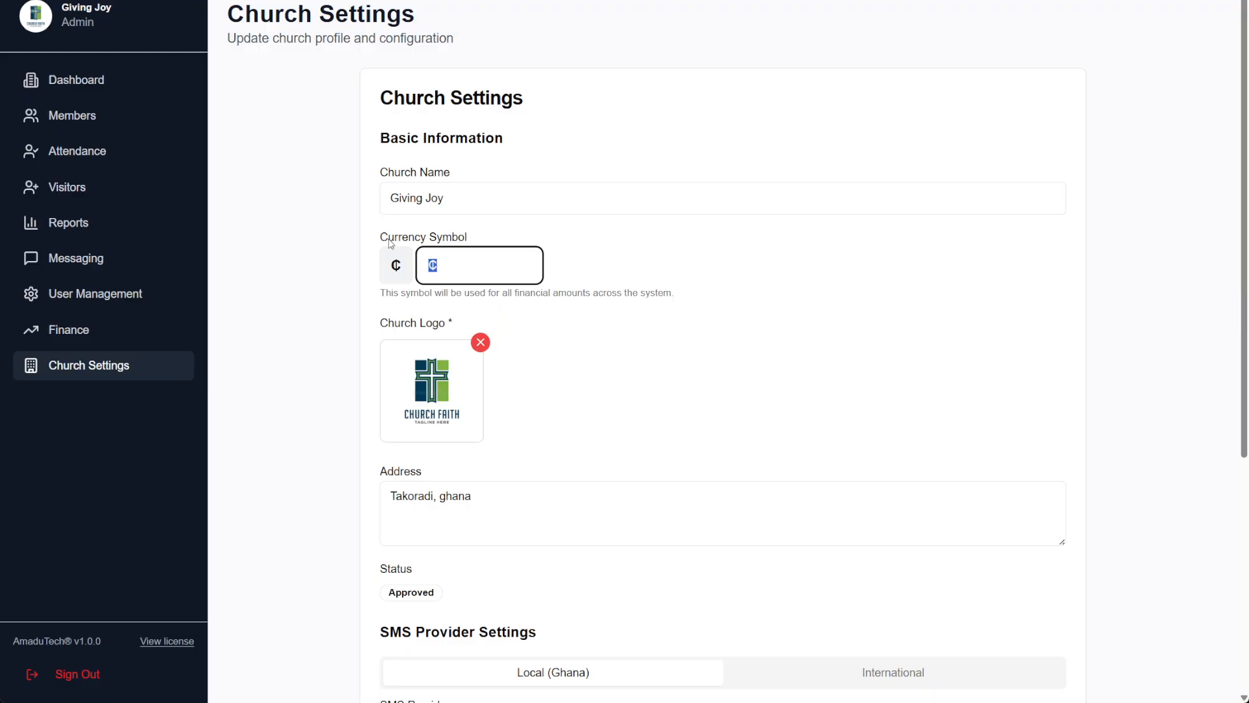
{"action": "type", "text": "$"}
{"action": "left_click_drag", "start_coordinate": [460, 201], "coordinate": [353, 186]}
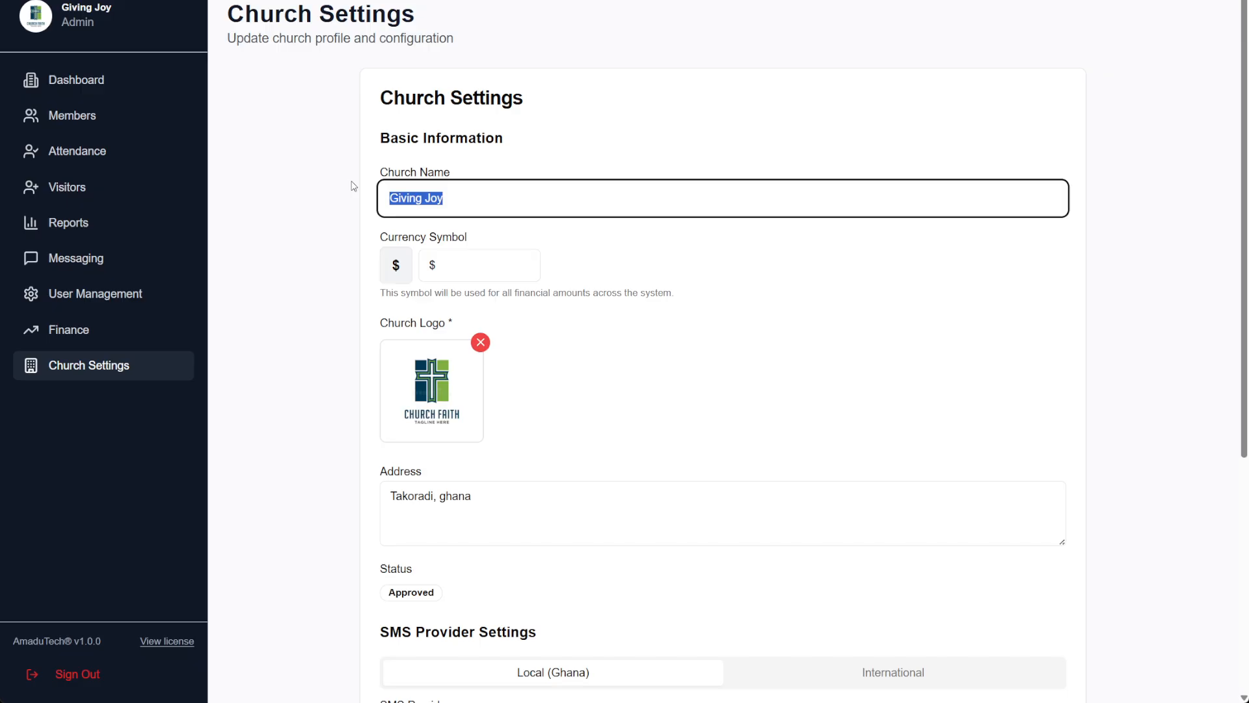
{"action": "type", "text": "Assemblies of Go"}
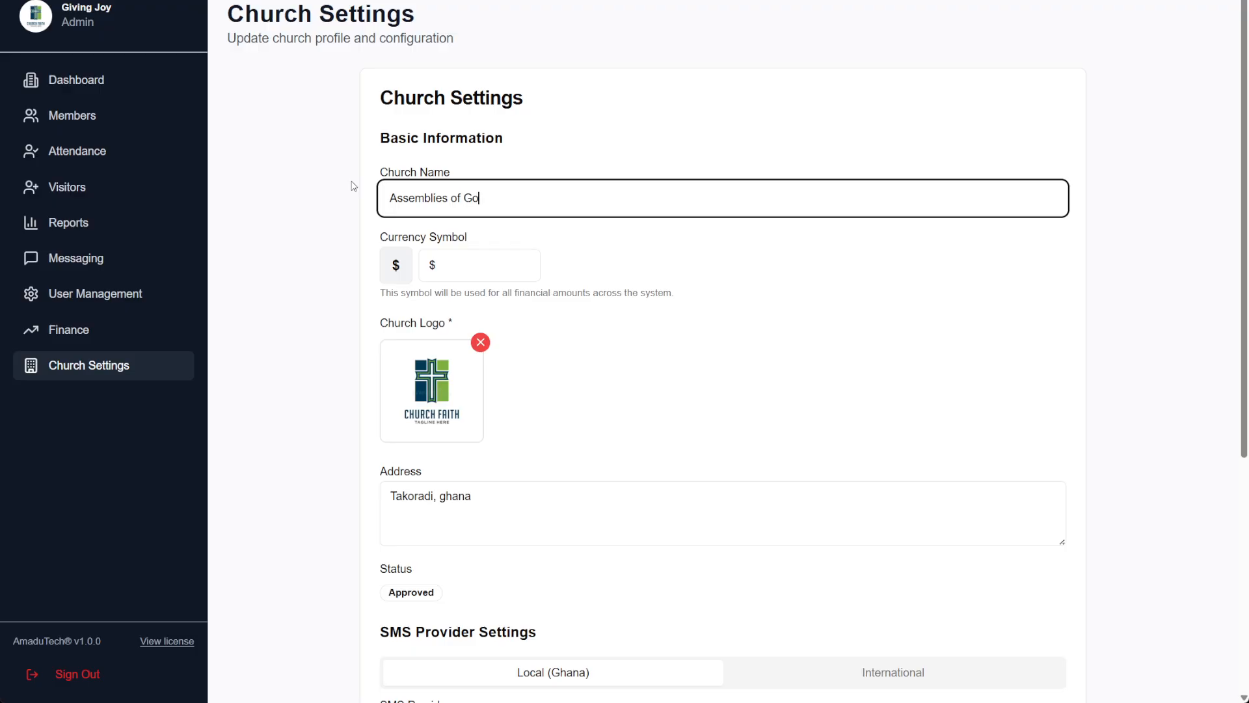
{"action": "type", "text": "d, Accra Central"}
{"action": "left_click", "coordinate": [428, 493]}
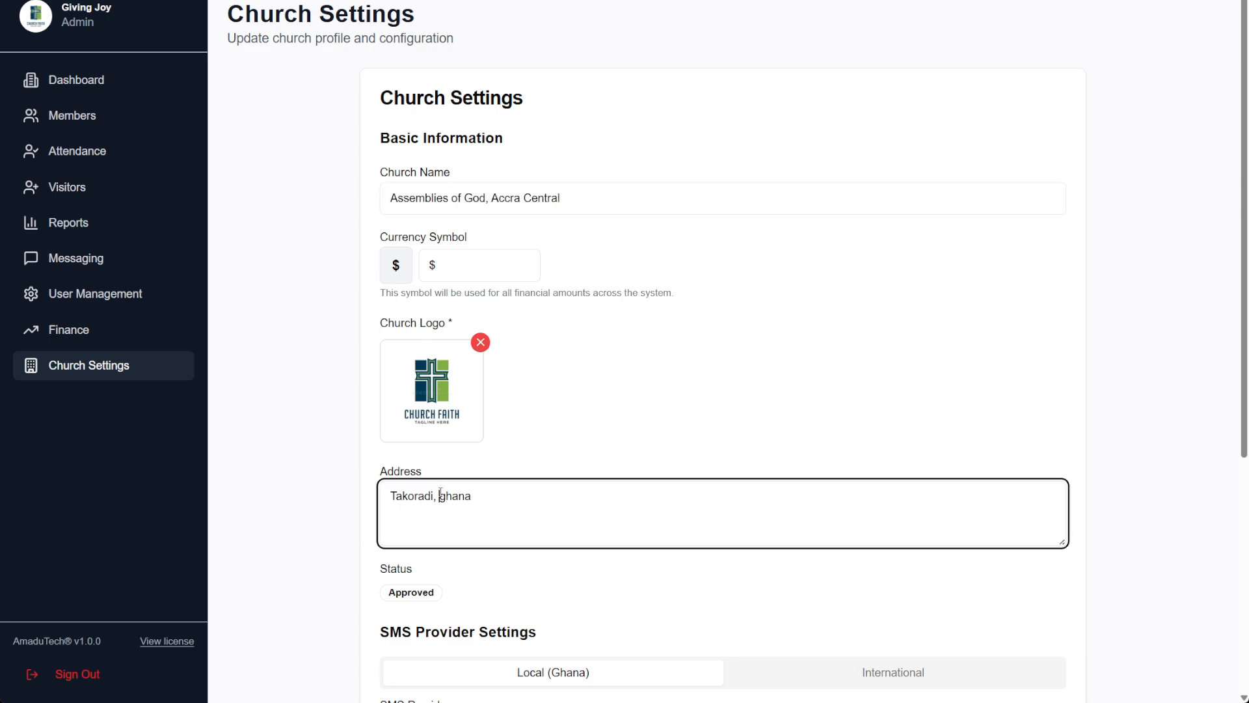
{"action": "left_click_drag", "start_coordinate": [439, 496], "coordinate": [686, 499]}
Choose International in SMS Provider Settings to reveal the empty Twilio credential fields
{"action": "scroll", "coordinate": [685, 499], "scroll_direction": "down", "scroll_amount": 5}
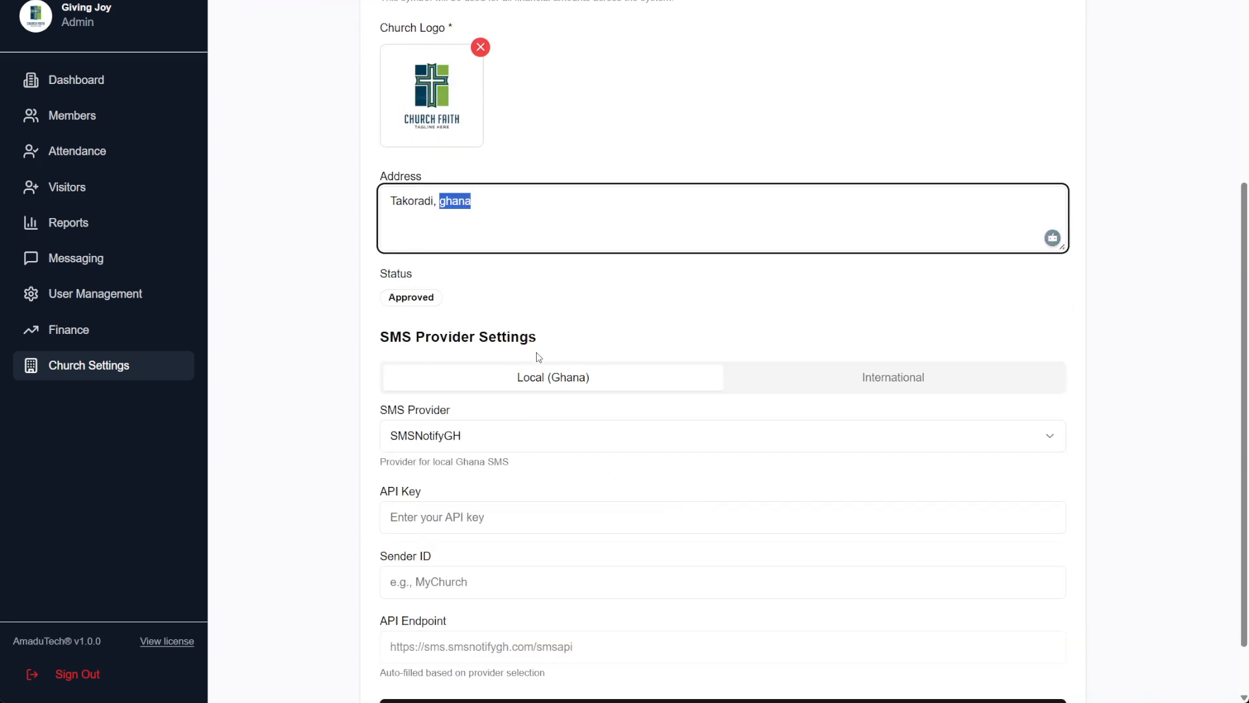
{"action": "left_click", "coordinate": [375, 338]}
{"action": "left_click_drag", "start_coordinate": [375, 338], "coordinate": [580, 368]}
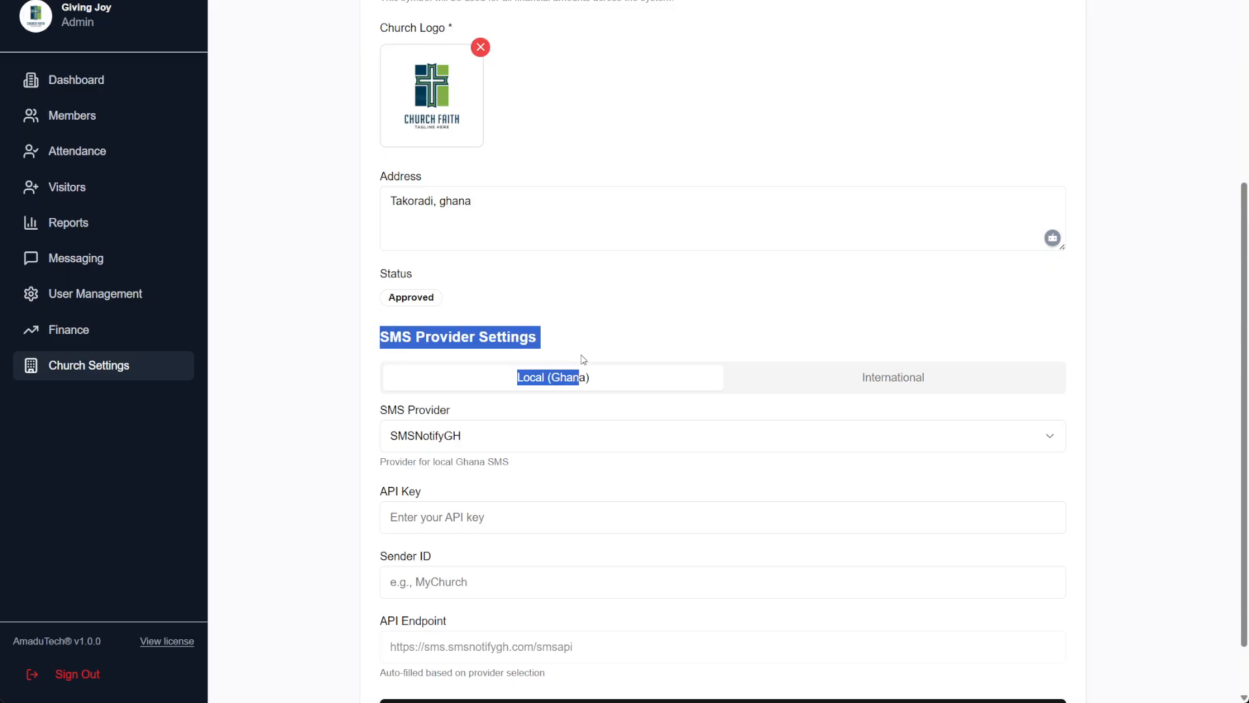
{"action": "left_click_drag", "start_coordinate": [549, 310], "coordinate": [549, 332]}
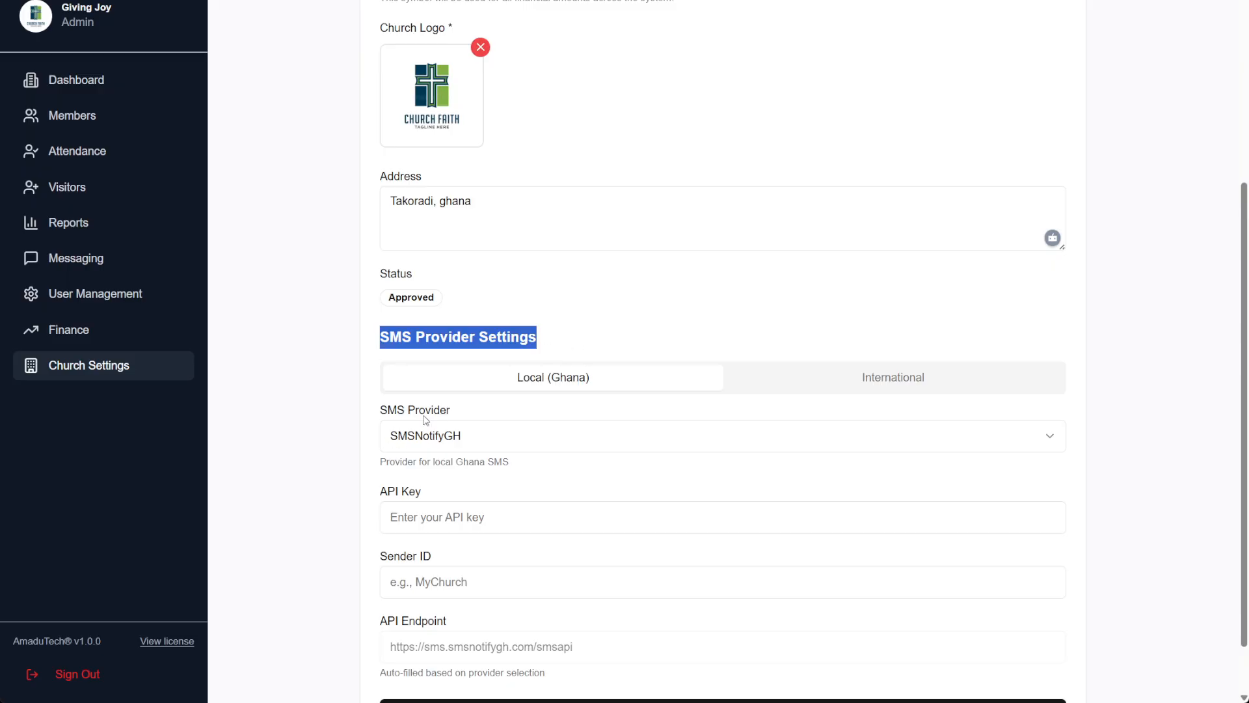
{"action": "scroll", "coordinate": [466, 438], "scroll_direction": "down", "scroll_amount": 2}
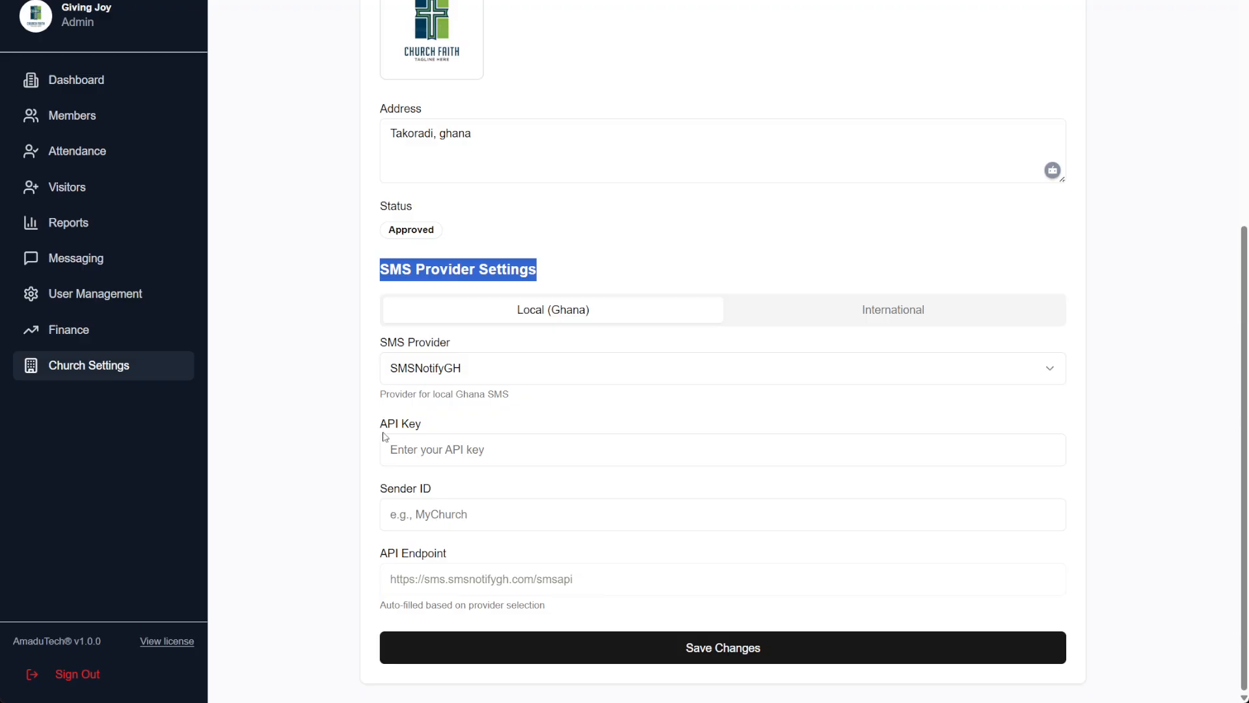
{"action": "left_click", "coordinate": [930, 313]}
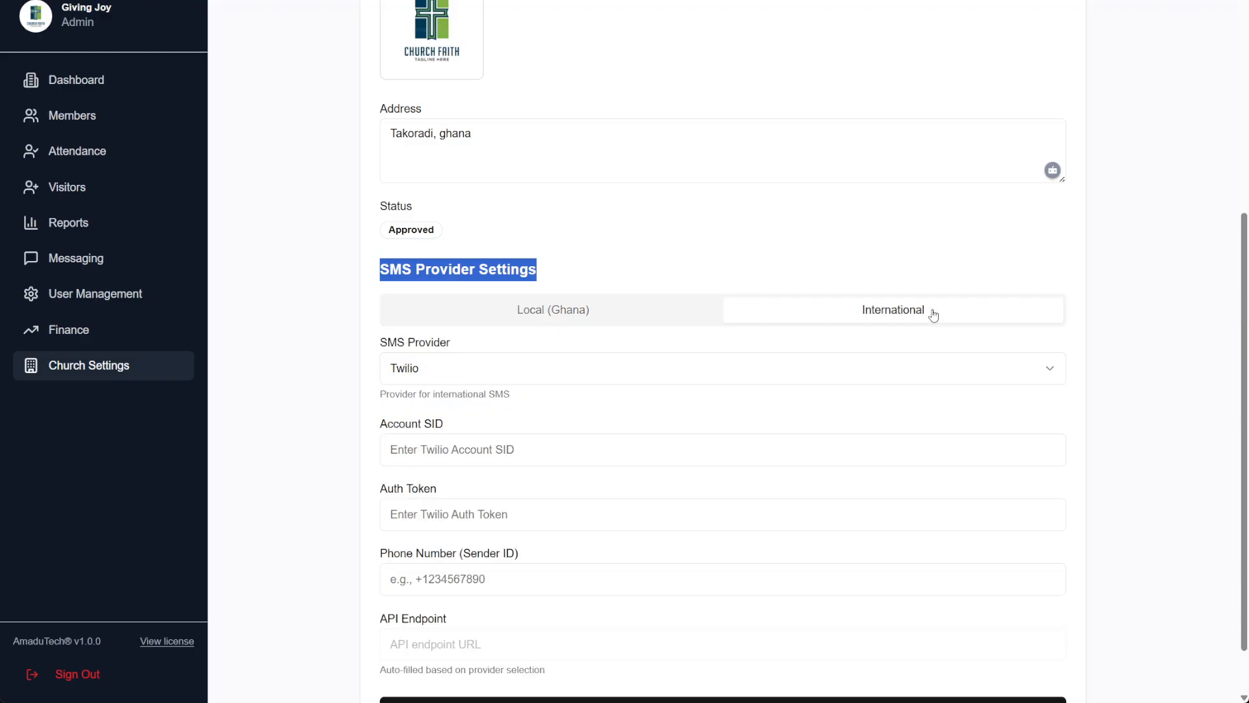
{"action": "scroll", "coordinate": [937, 586], "scroll_direction": "down", "scroll_amount": 1}
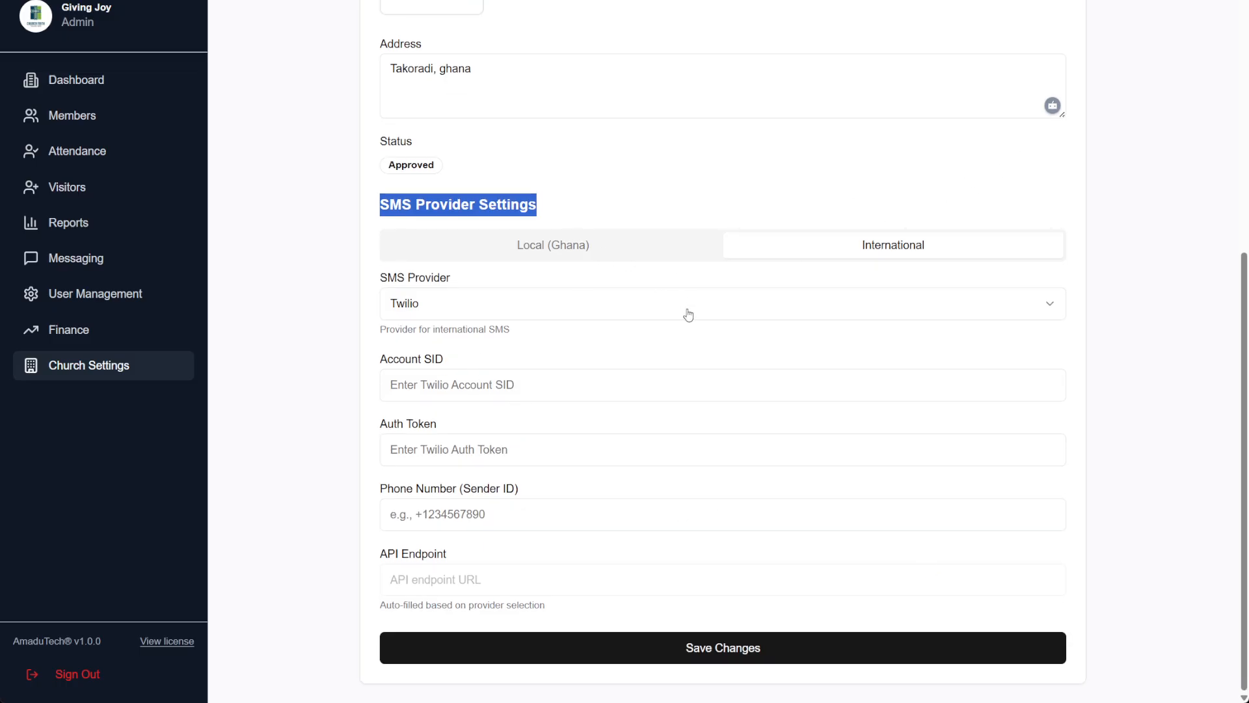
{"action": "scroll", "coordinate": [589, 313], "scroll_direction": "up", "scroll_amount": 5}
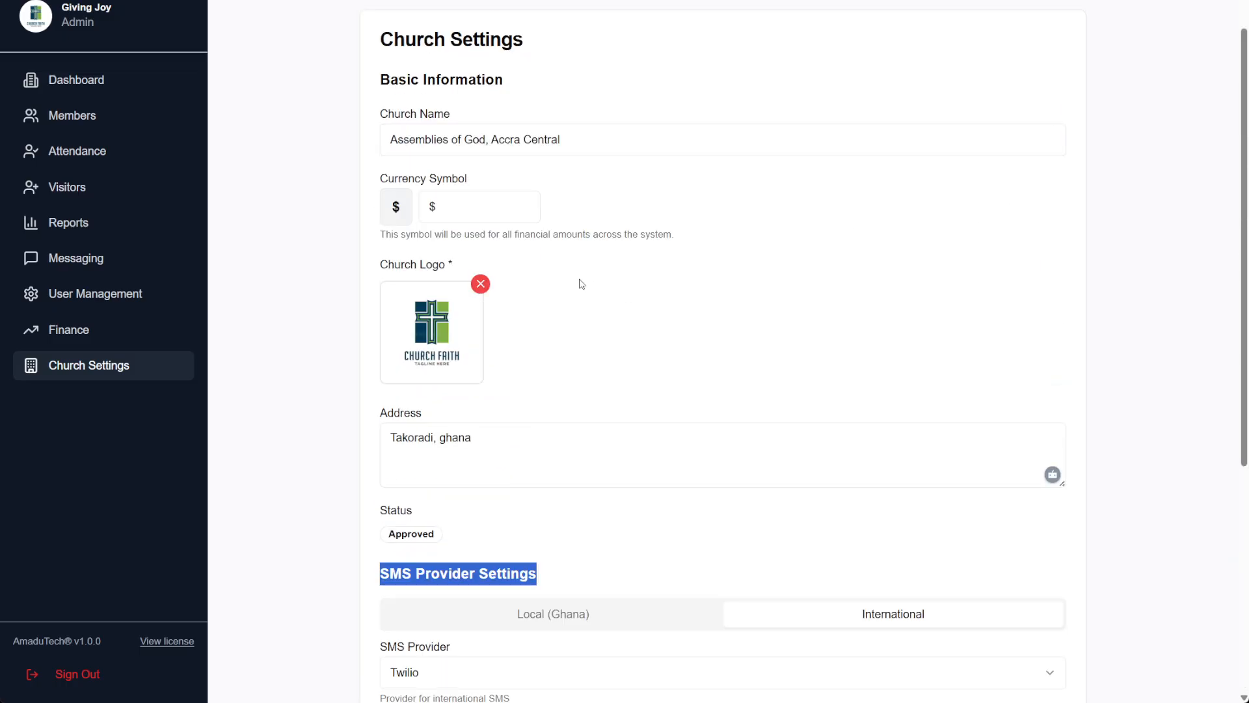
Remove the current church logo and attempt to save the church settings
{"action": "left_click", "coordinate": [480, 284]}
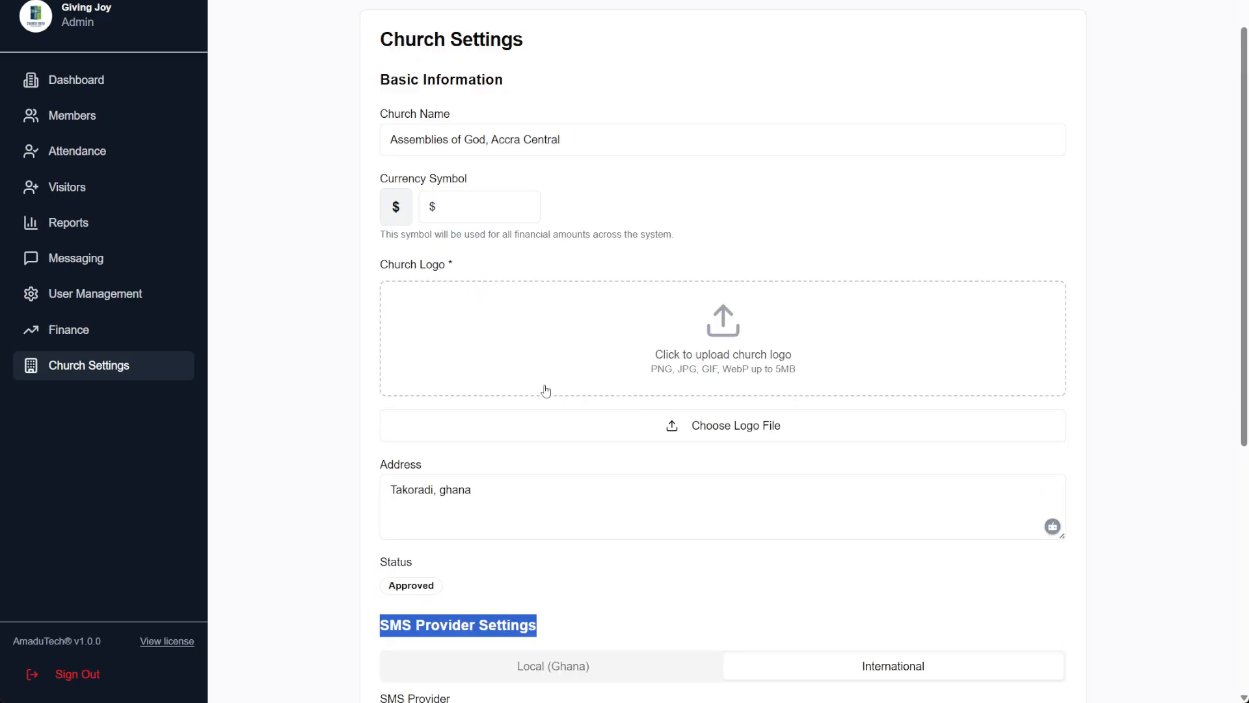
{"action": "scroll", "coordinate": [711, 553], "scroll_direction": "down", "scroll_amount": 3}
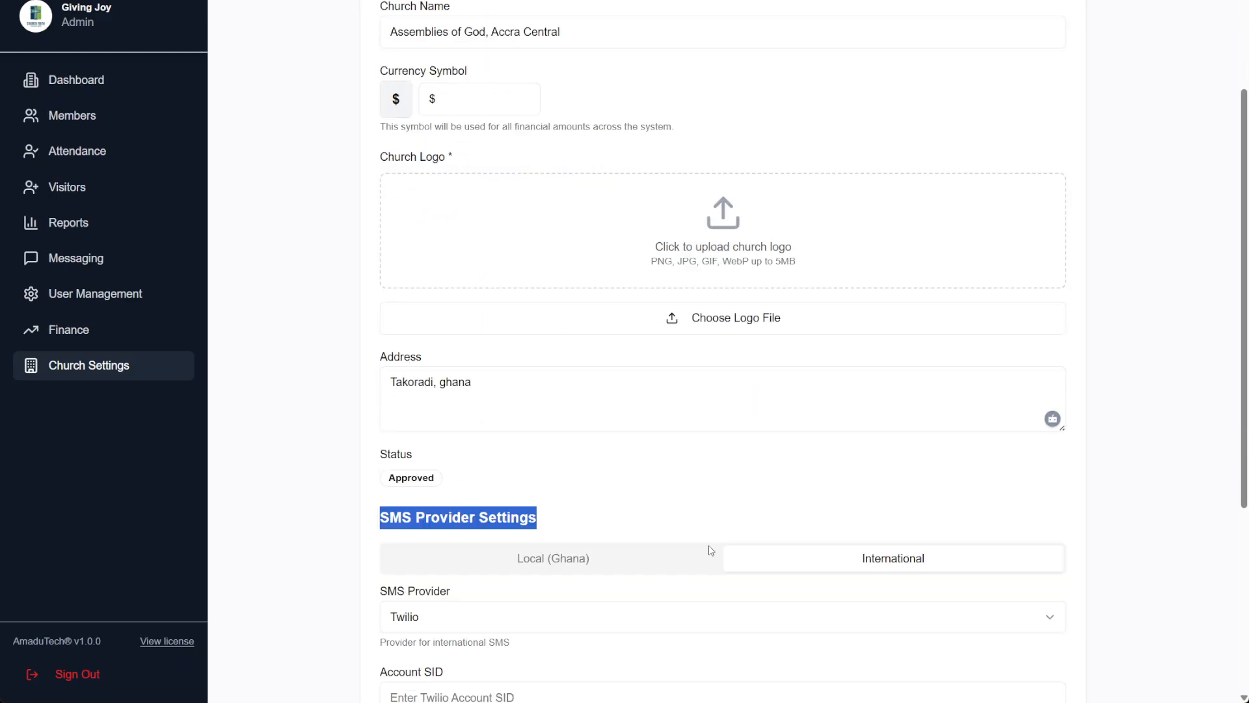
{"action": "scroll", "coordinate": [923, 463], "scroll_direction": "down", "scroll_amount": 3}
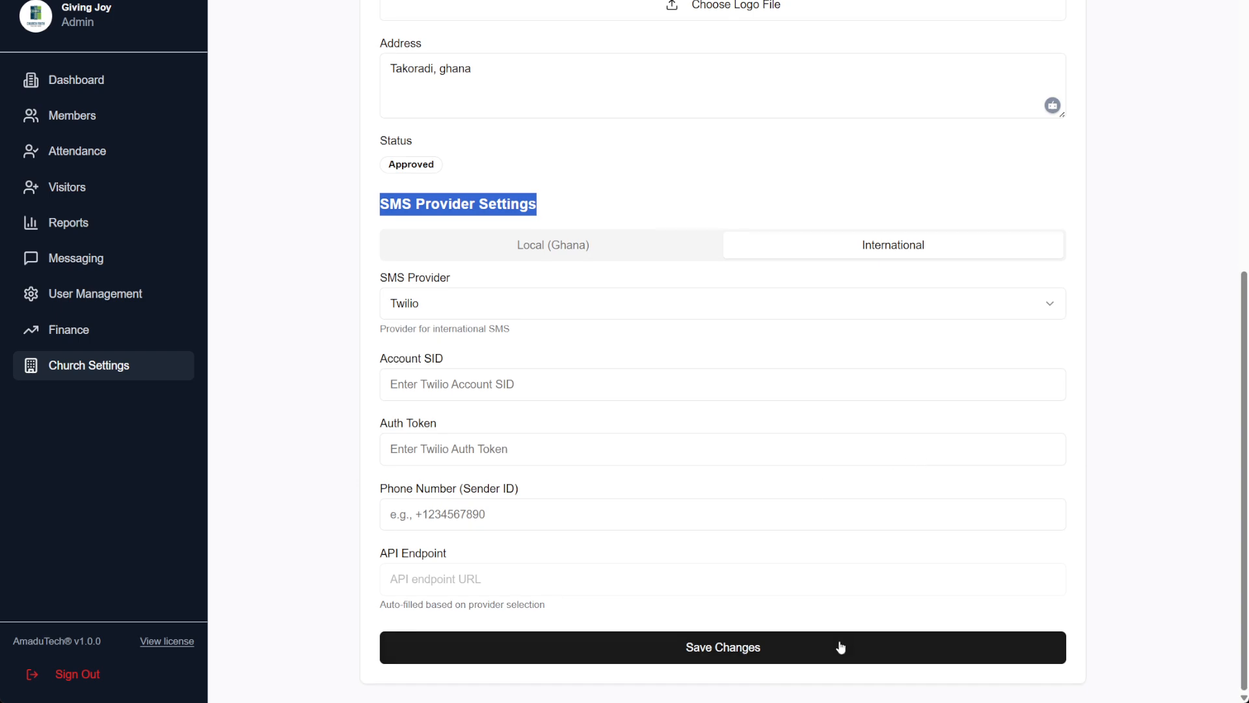
{"action": "left_click", "coordinate": [782, 648]}
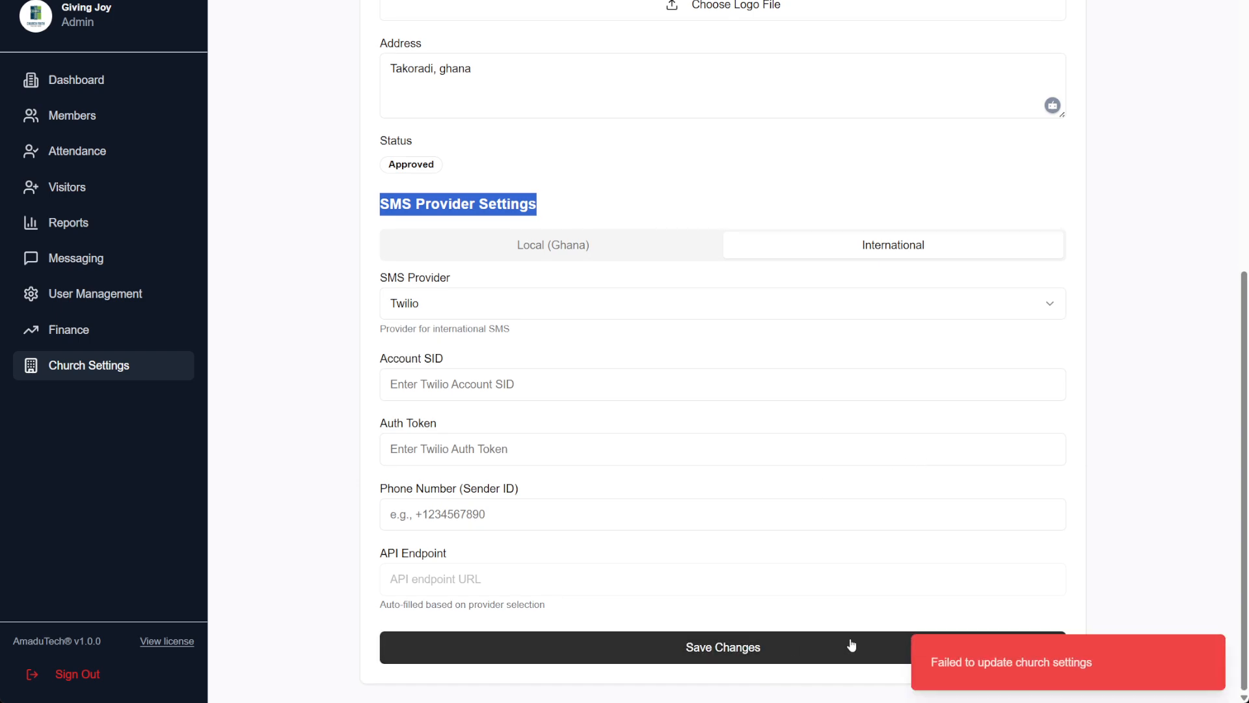
Upload the JPL logo and save again, which fails, then return to the Local (Ghana) tab
{"action": "scroll", "coordinate": [778, 615], "scroll_direction": "up", "scroll_amount": 7}
{"action": "left_click", "coordinate": [748, 392]}
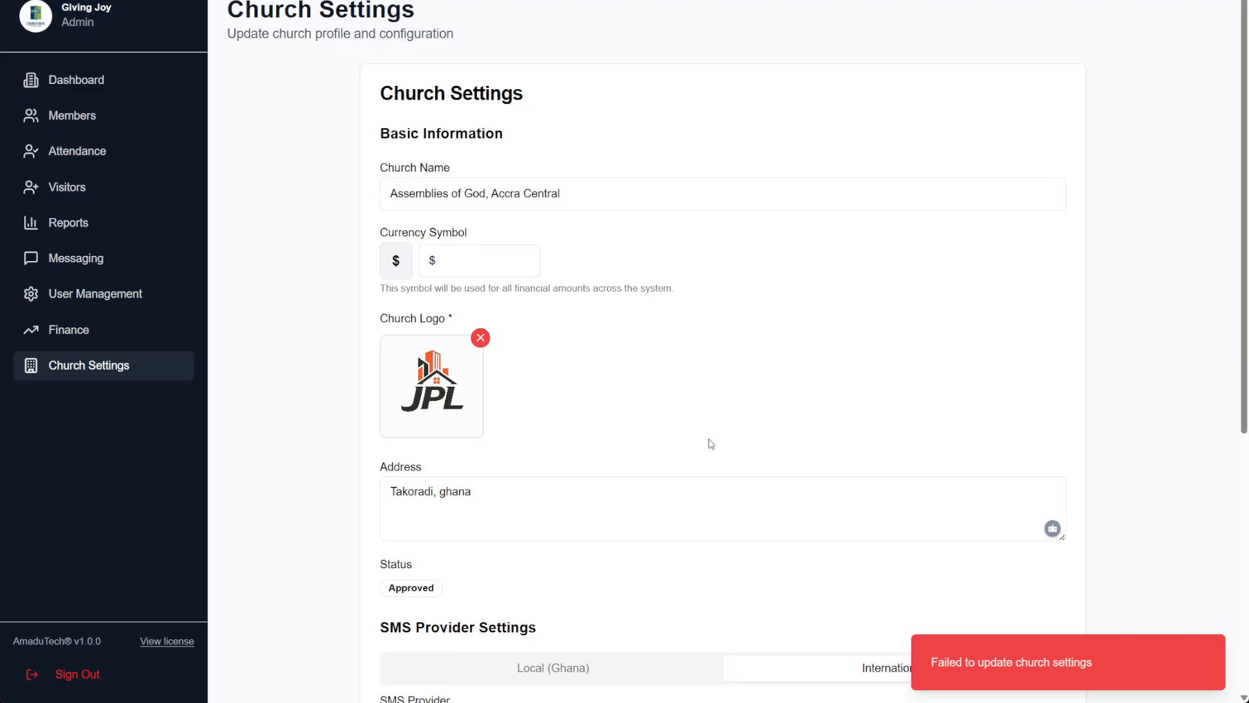
{"action": "scroll", "coordinate": [711, 443], "scroll_direction": "down", "scroll_amount": 5}
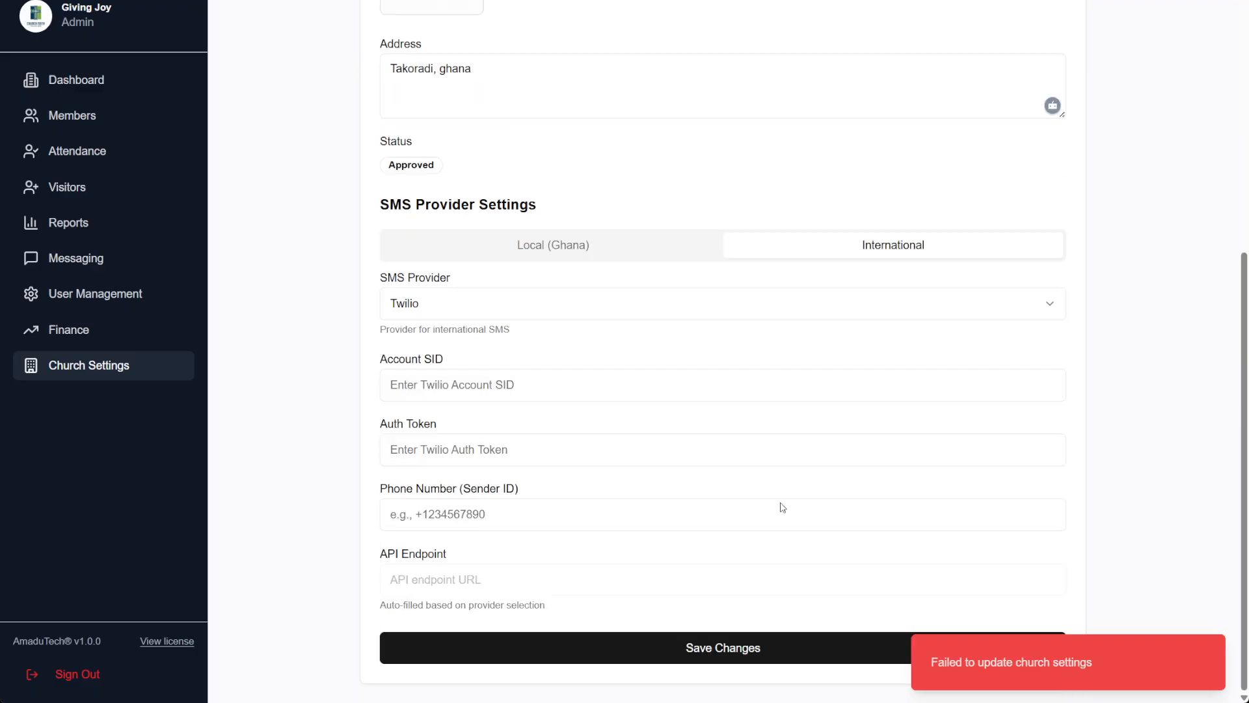
{"action": "left_click", "coordinate": [701, 658]}
{"action": "left_click", "coordinate": [474, 255]}
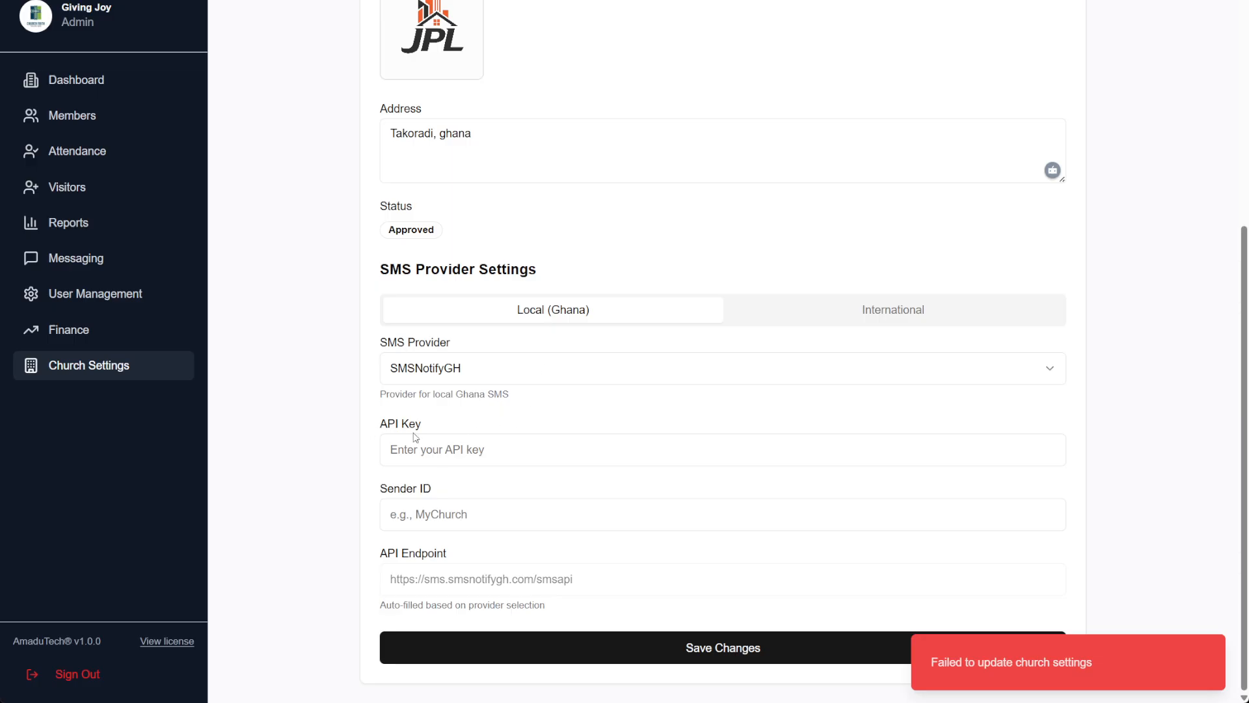
{"action": "scroll", "coordinate": [589, 384], "scroll_direction": "up", "scroll_amount": 5}
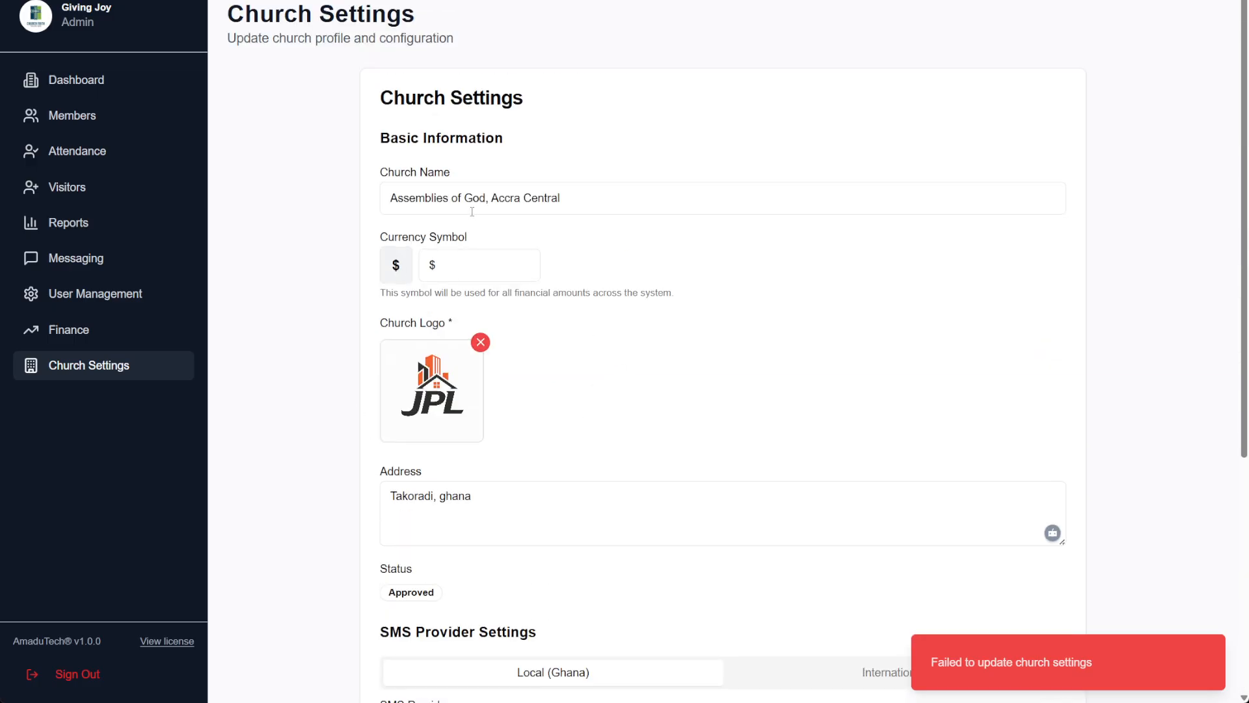
Review the Assemblies of God, Accra Central dashboard, then go through Members to Visitors Attendance
{"action": "left_click", "coordinate": [114, 340]}
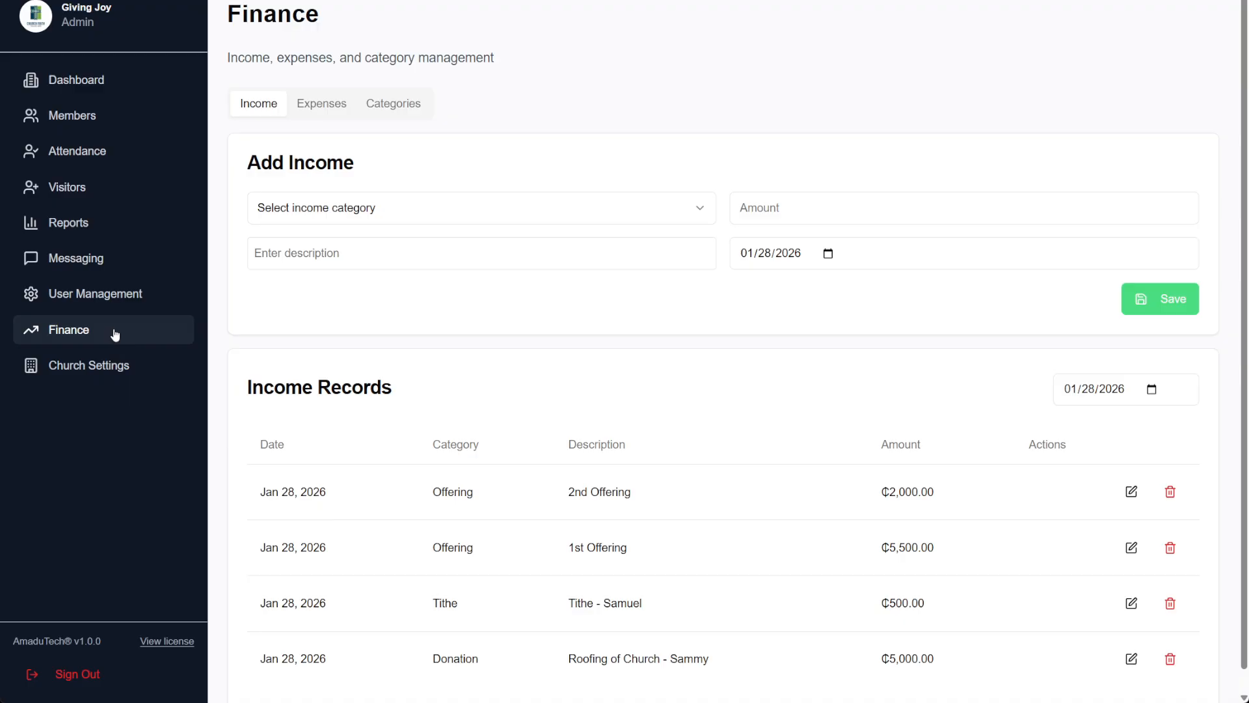
{"action": "left_click", "coordinate": [111, 95]}
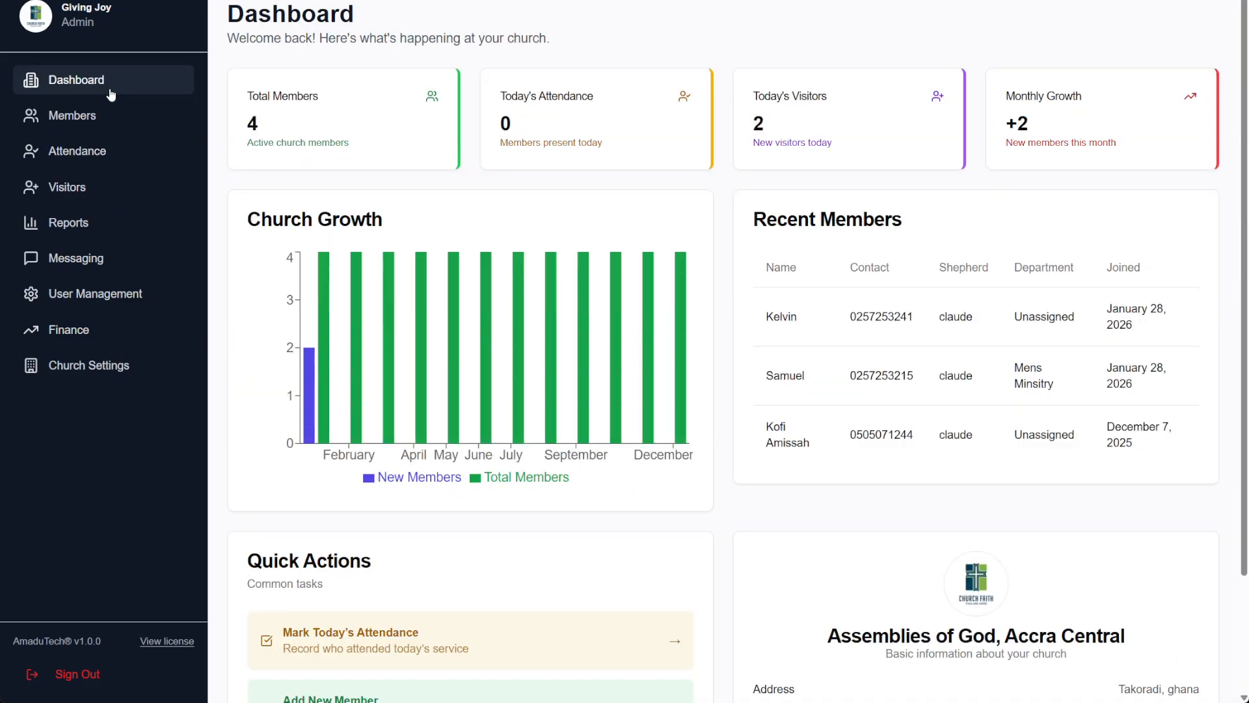
{"action": "scroll", "coordinate": [453, 216], "scroll_direction": "down", "scroll_amount": 2}
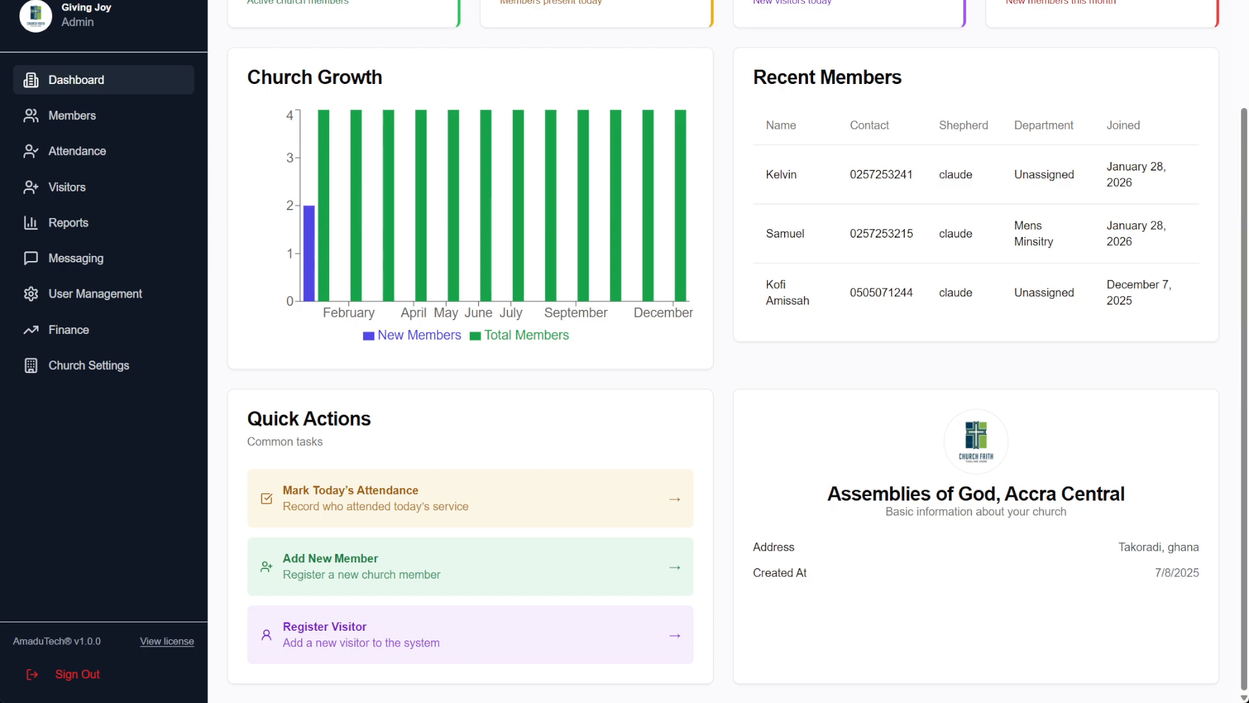
{"action": "left_click", "coordinate": [87, 121]}
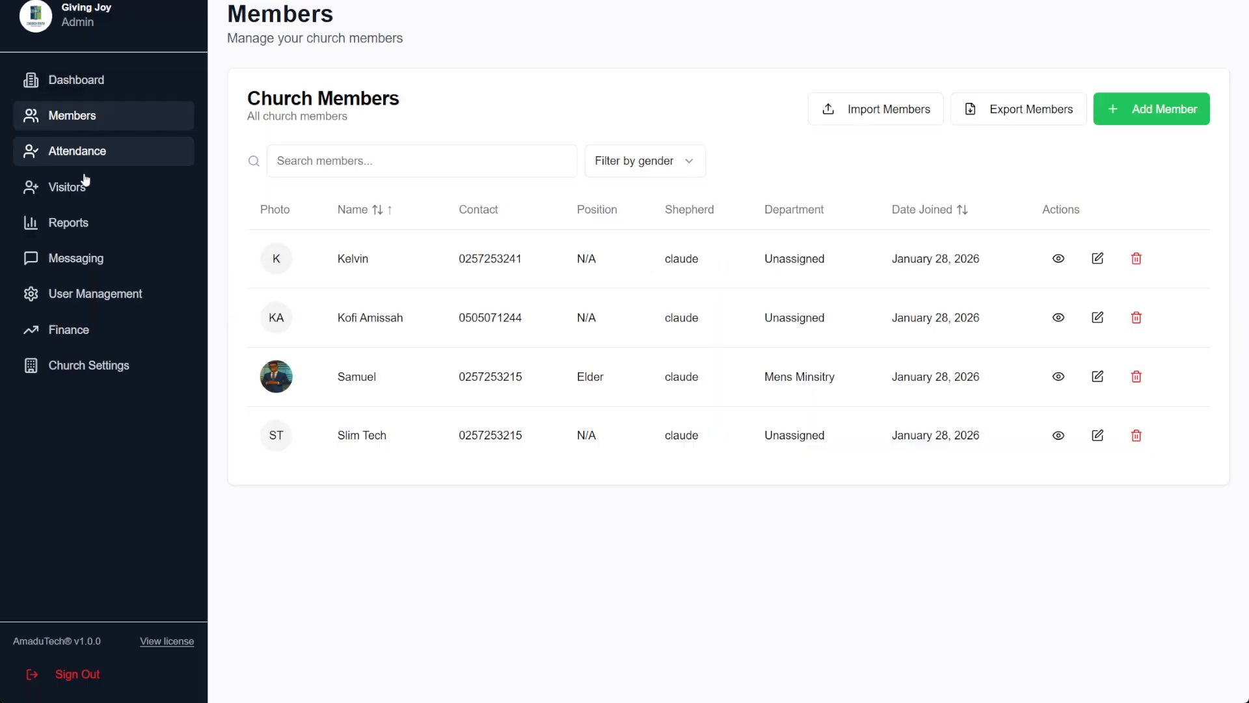
{"action": "left_click", "coordinate": [85, 182]}
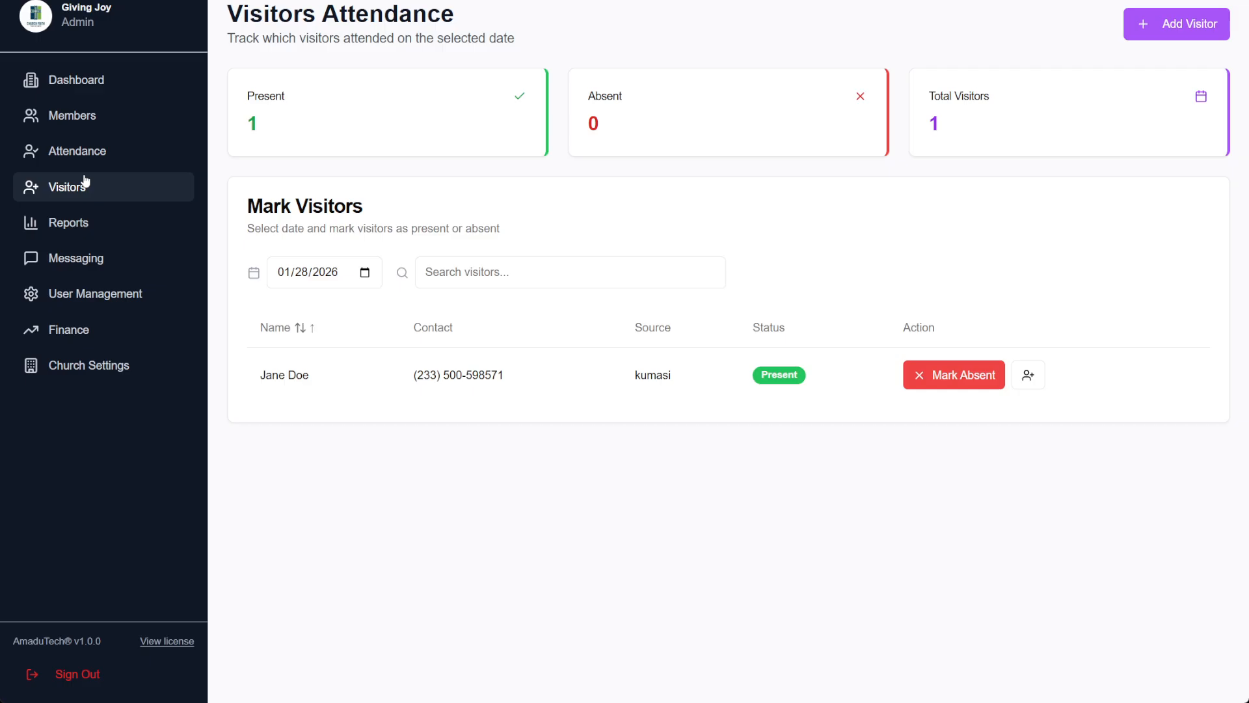